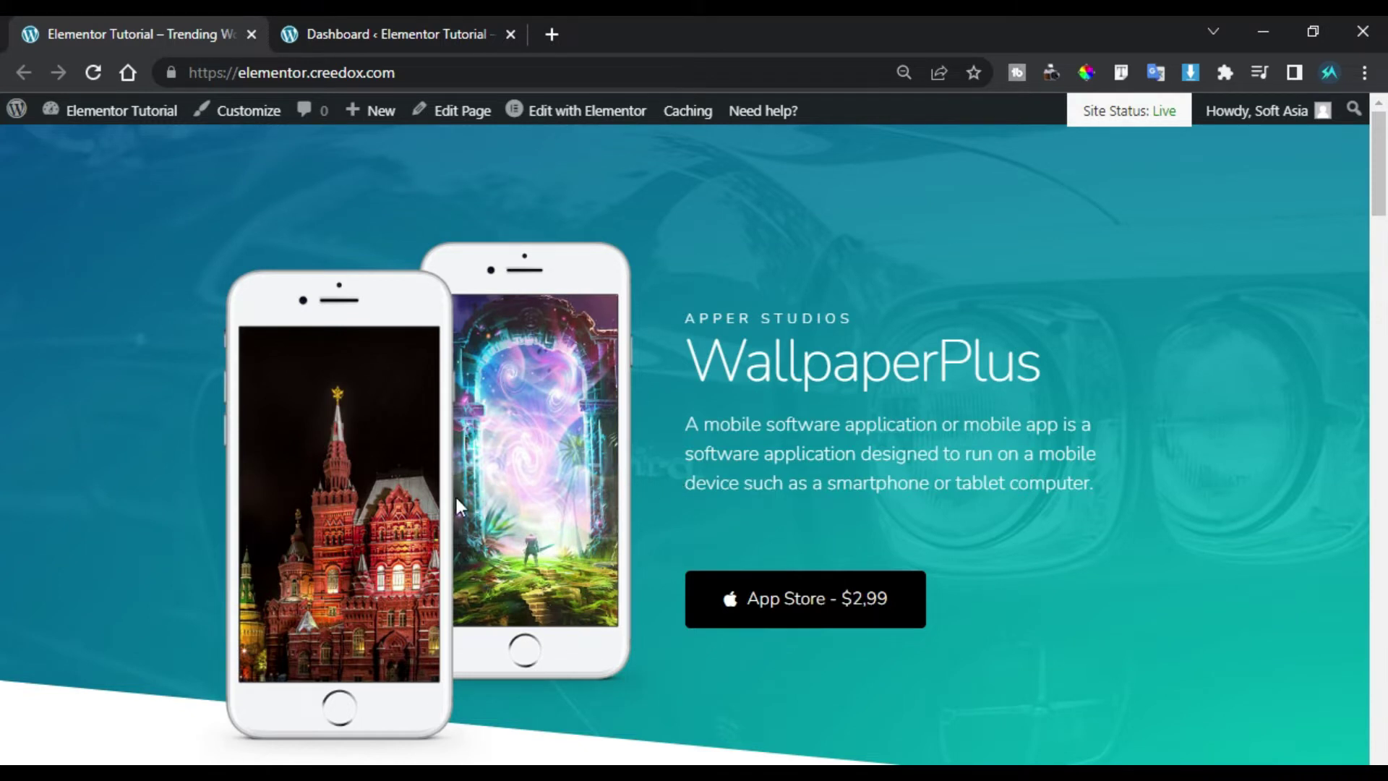
# Trigger the exit-intent popup and highlight part of its 'HAVEN'T YOU SUBSCRIBE YET' heading
pyautogui.moveTo(201, 36)
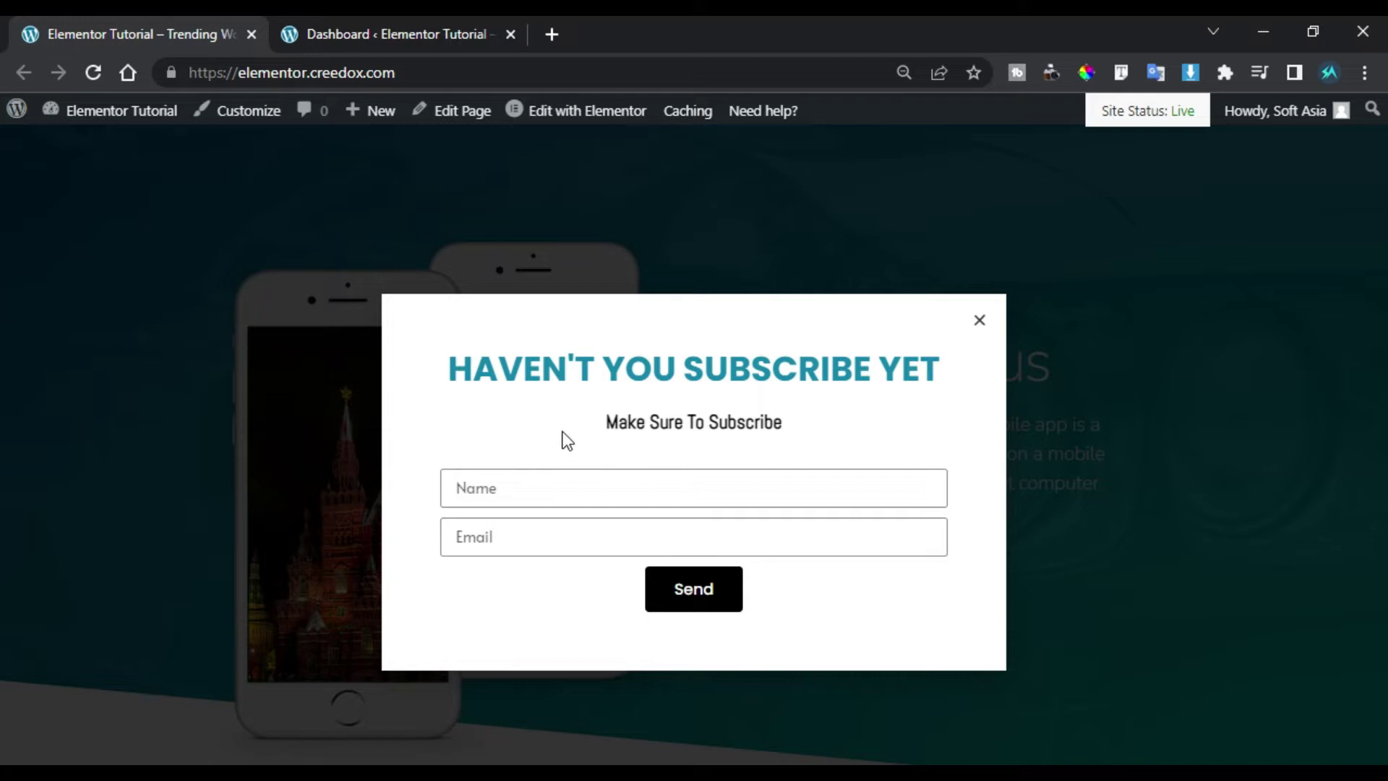
pyautogui.moveTo(470, 383); pyautogui.dragTo(718, 403)
pyautogui.click(721, 380)
# Try the Email field and outside clicks, then close the popup with its X
pyautogui.click(582, 536)
pyautogui.click(1157, 532)
pyautogui.click(893, 707)
pyautogui.click(224, 630)
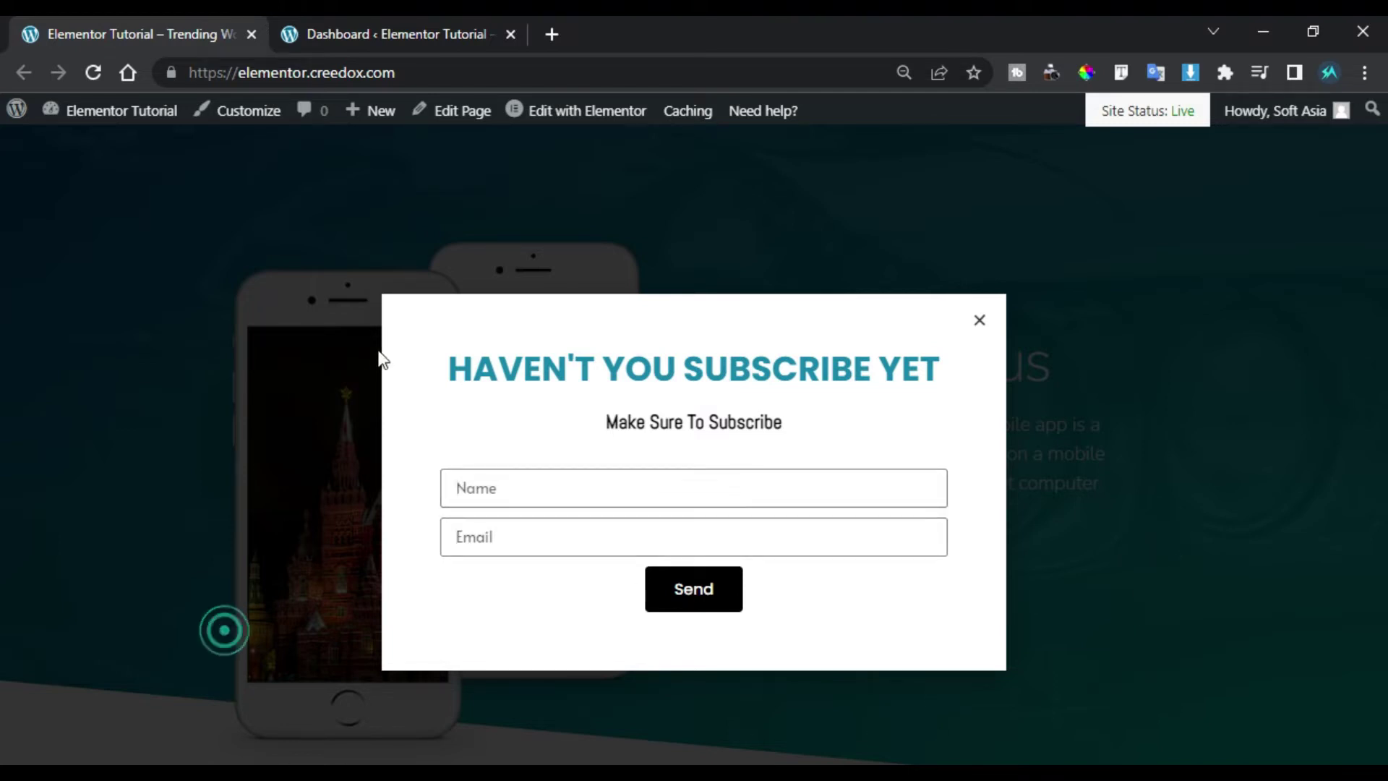
pyautogui.click(615, 276)
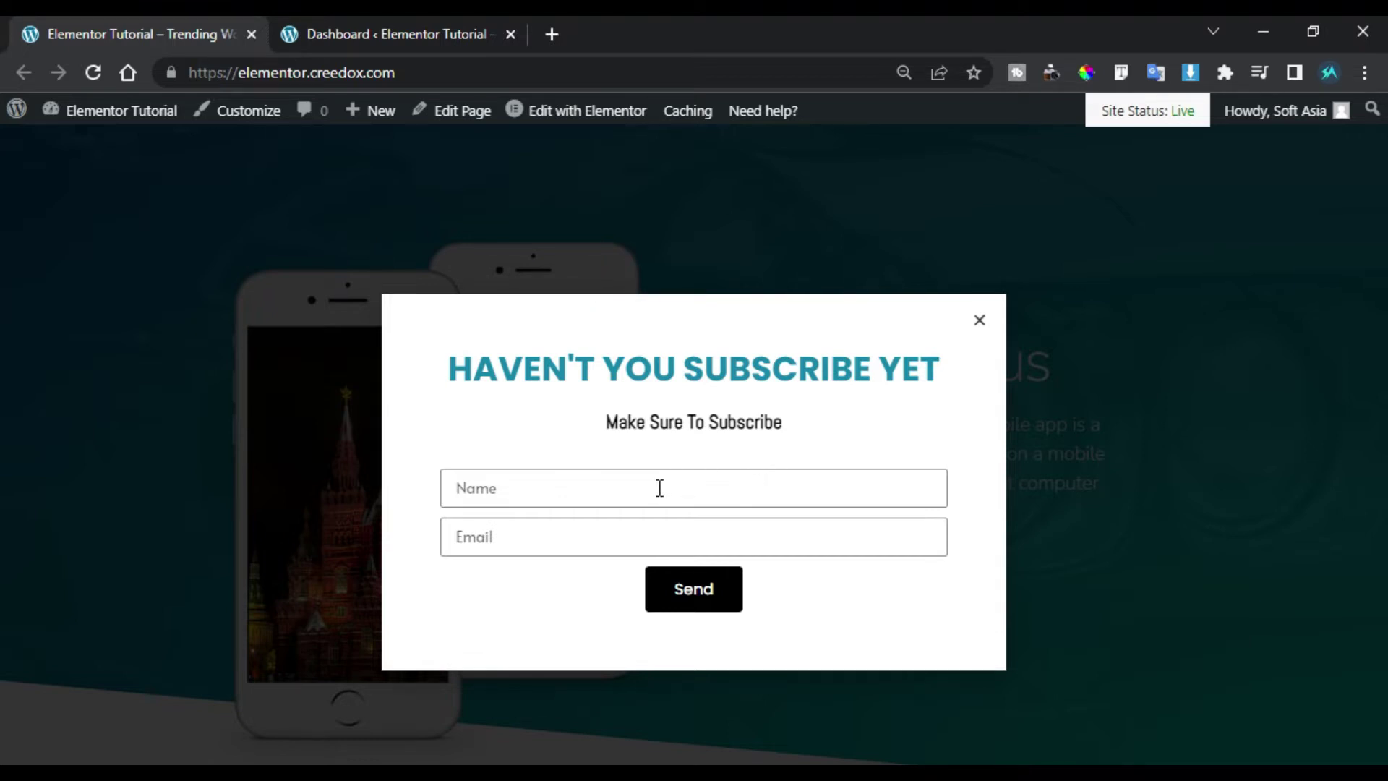
pyautogui.click(981, 319)
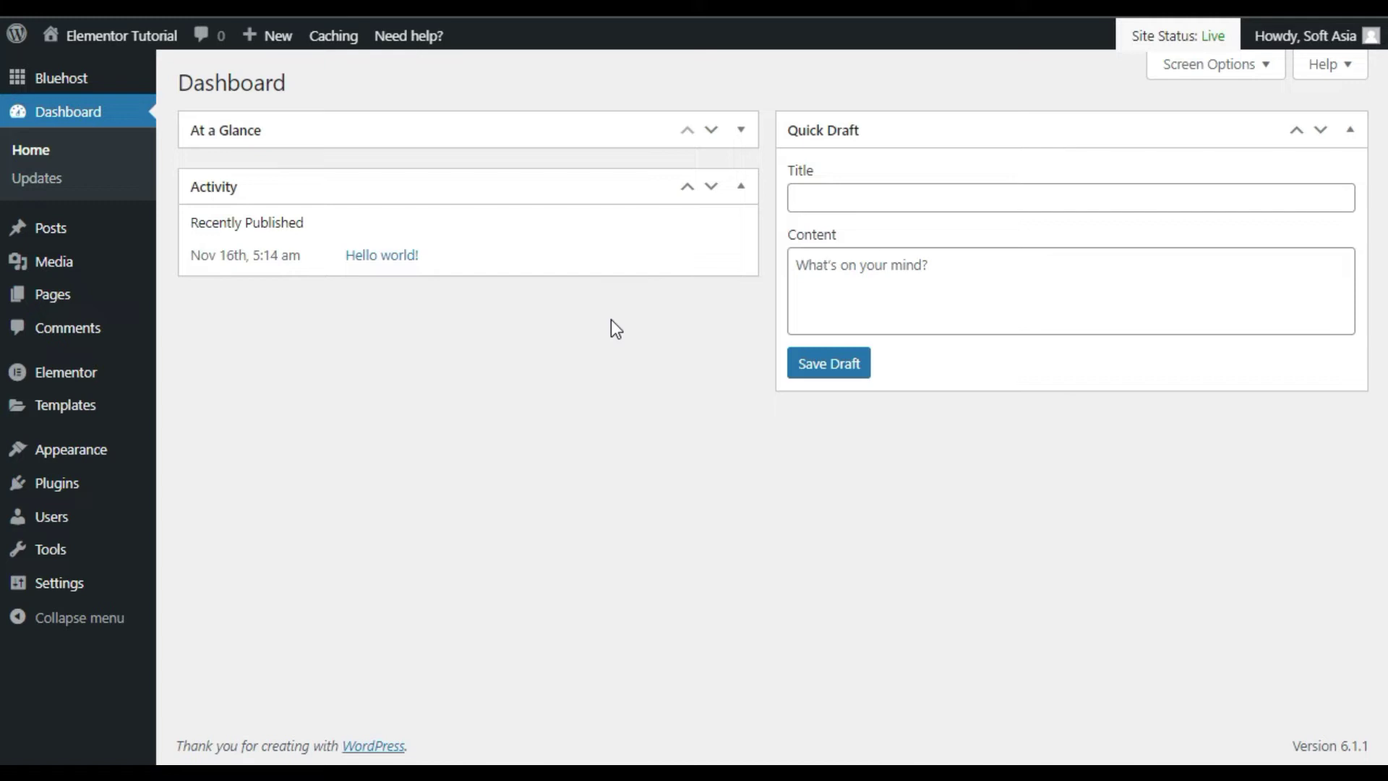
# Create a new Popup-type template named 'Exit Intent' from Templates > Popups
pyautogui.moveTo(35, 408)
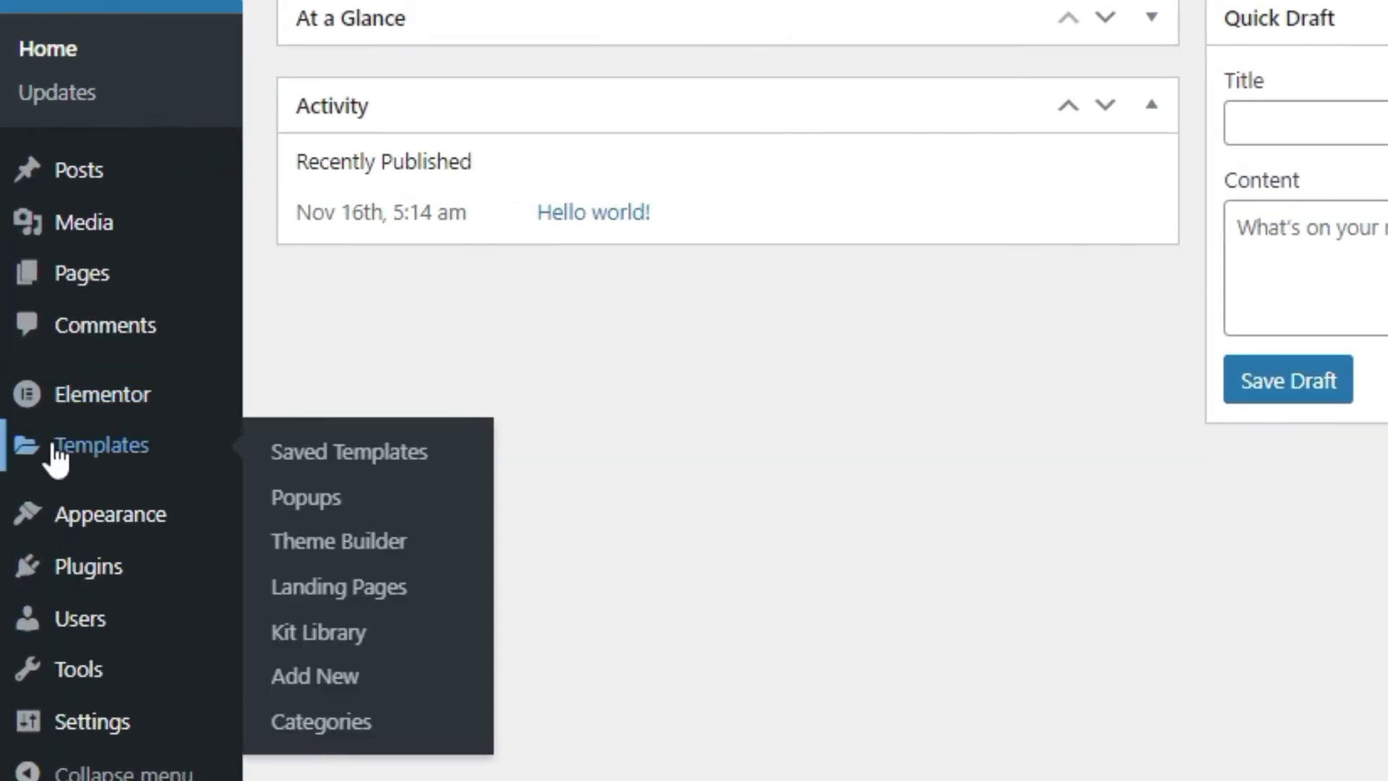
pyautogui.click(338, 500)
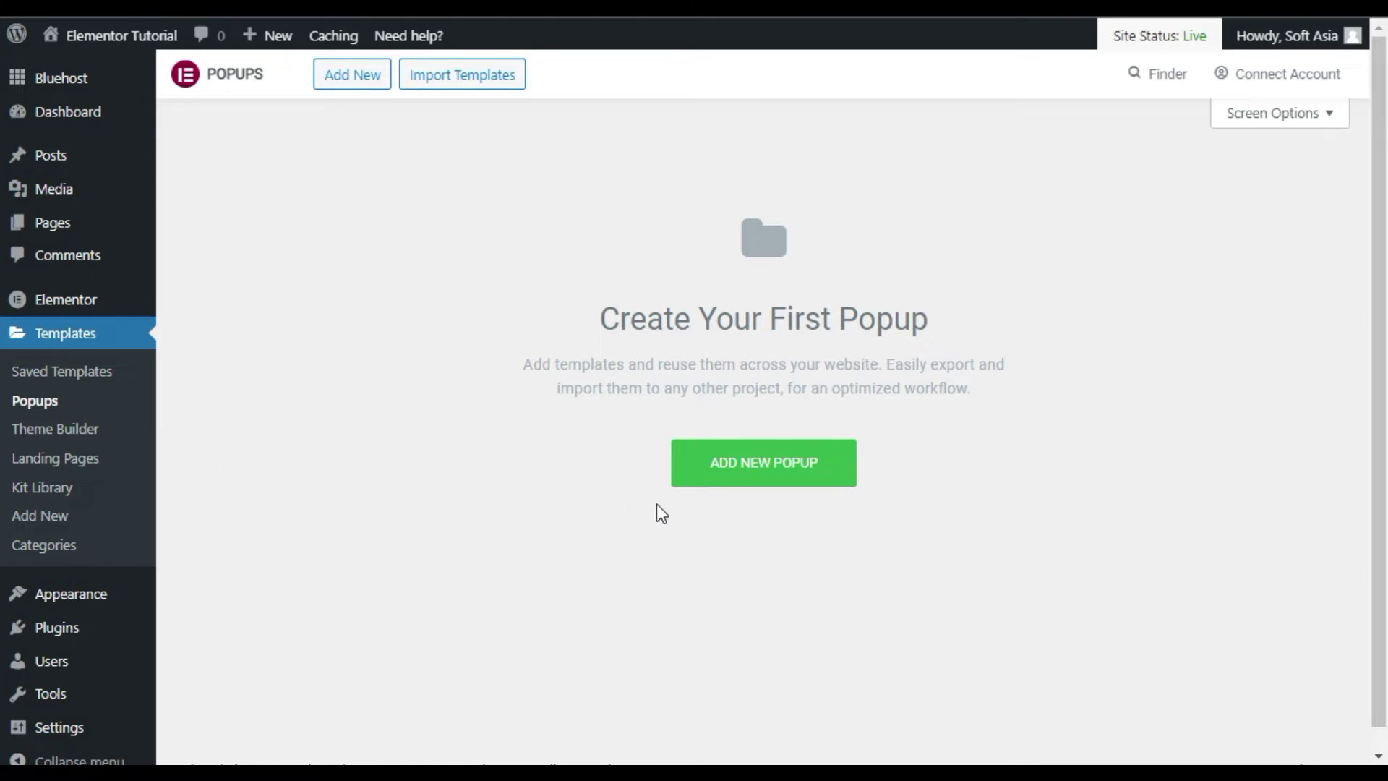
pyautogui.click(801, 465)
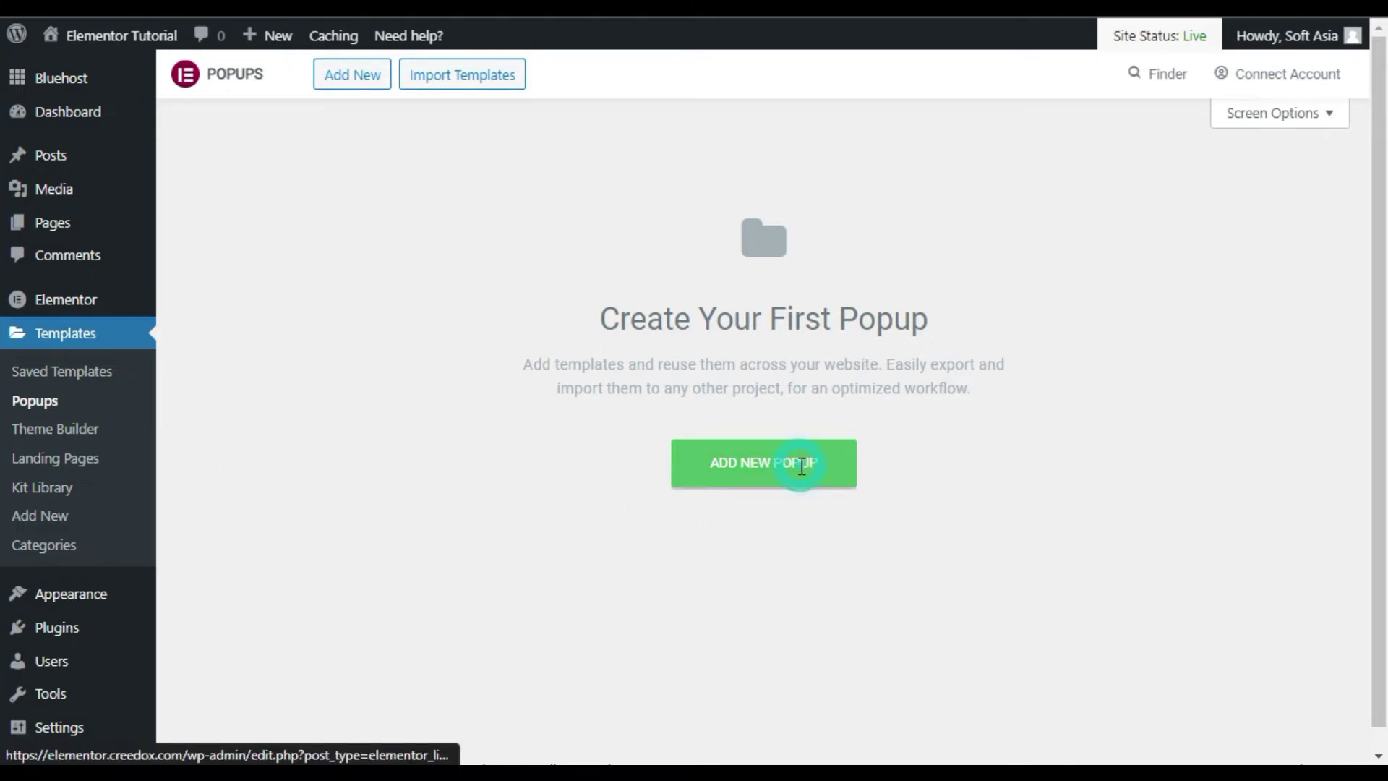
pyautogui.click(805, 384)
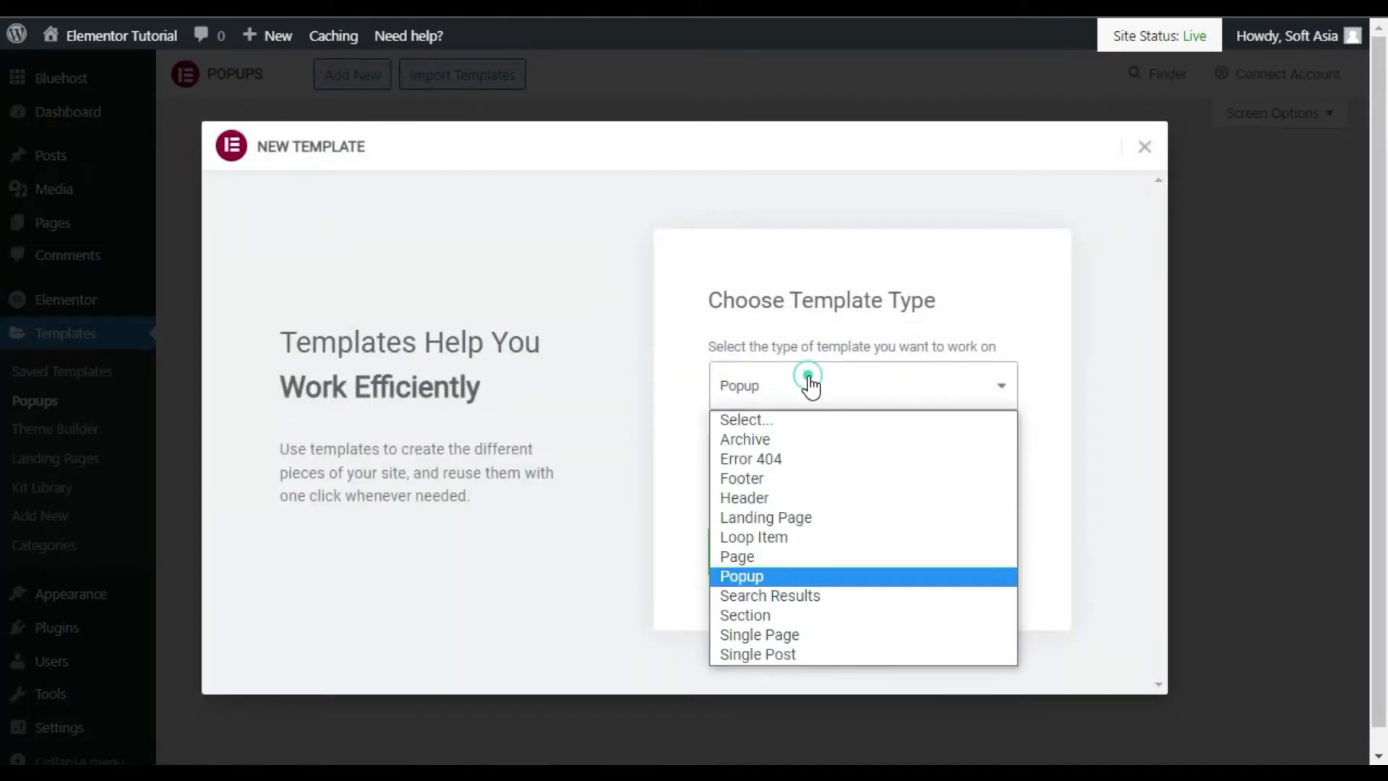
pyautogui.click(790, 576)
pyautogui.click(788, 480)
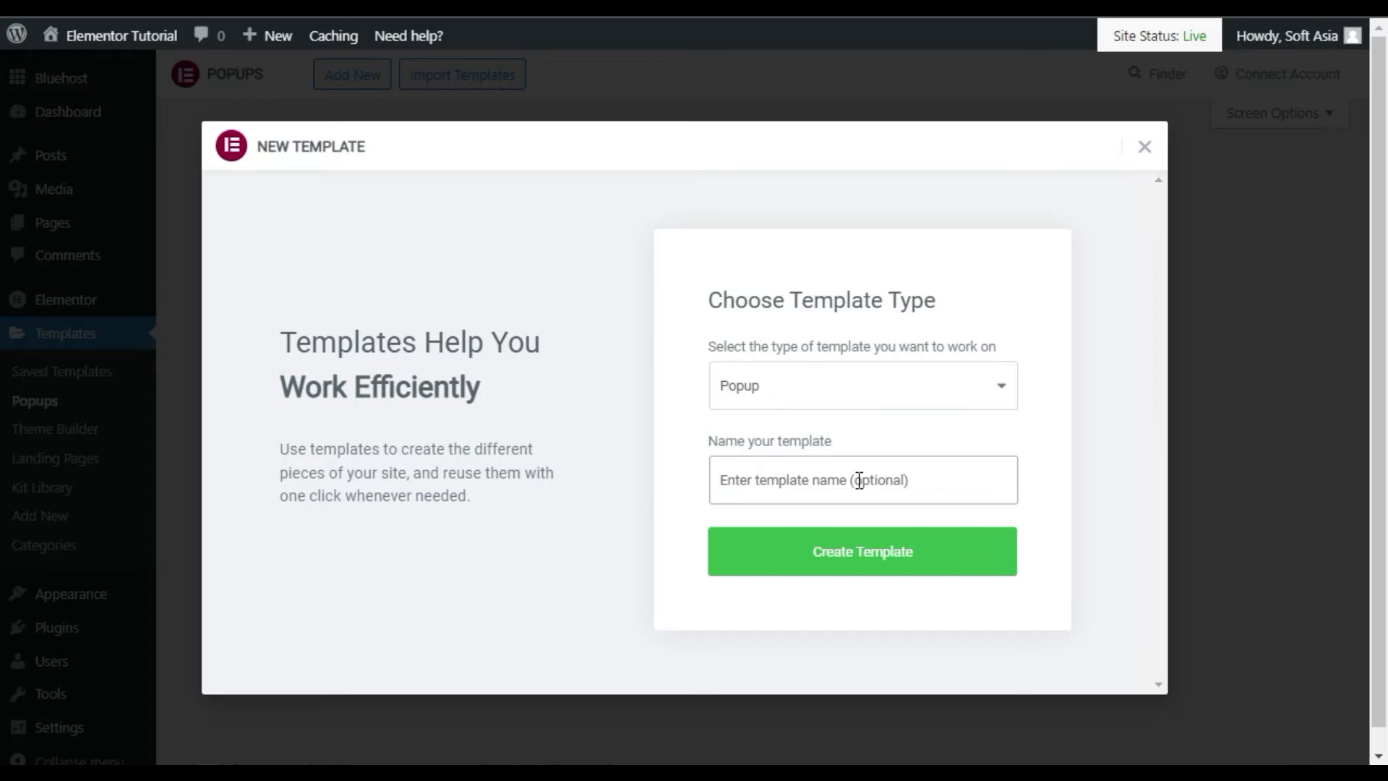
pyautogui.write('Exi')
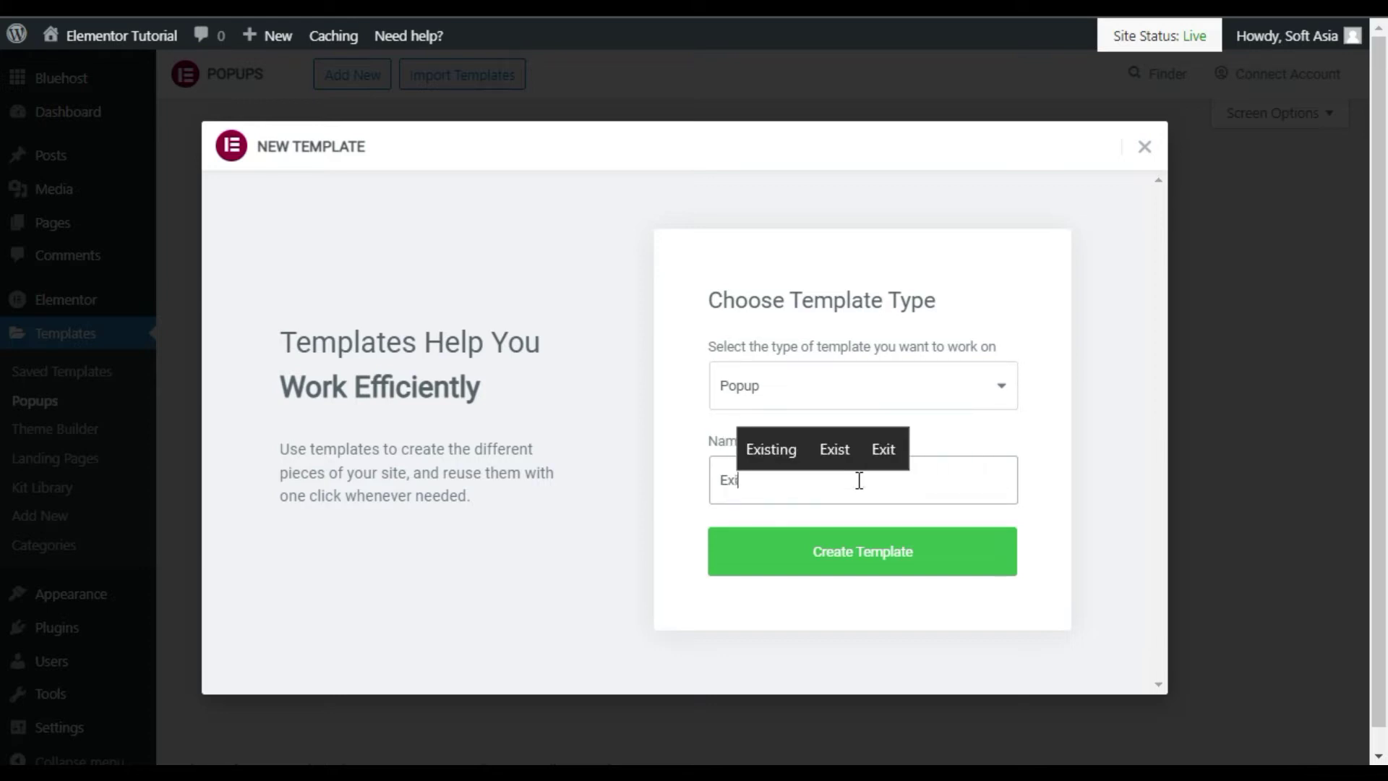
pyautogui.write('t Intent')
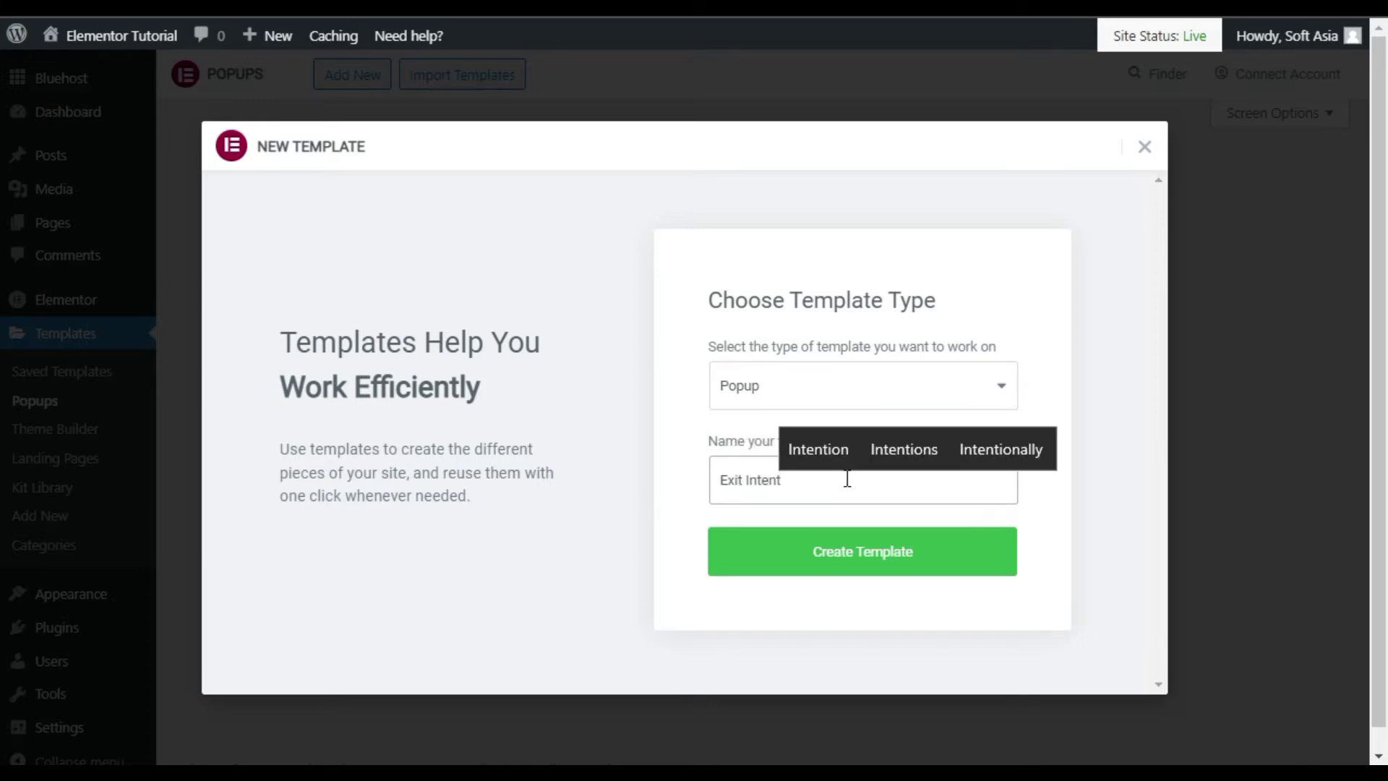
pyautogui.click(817, 548)
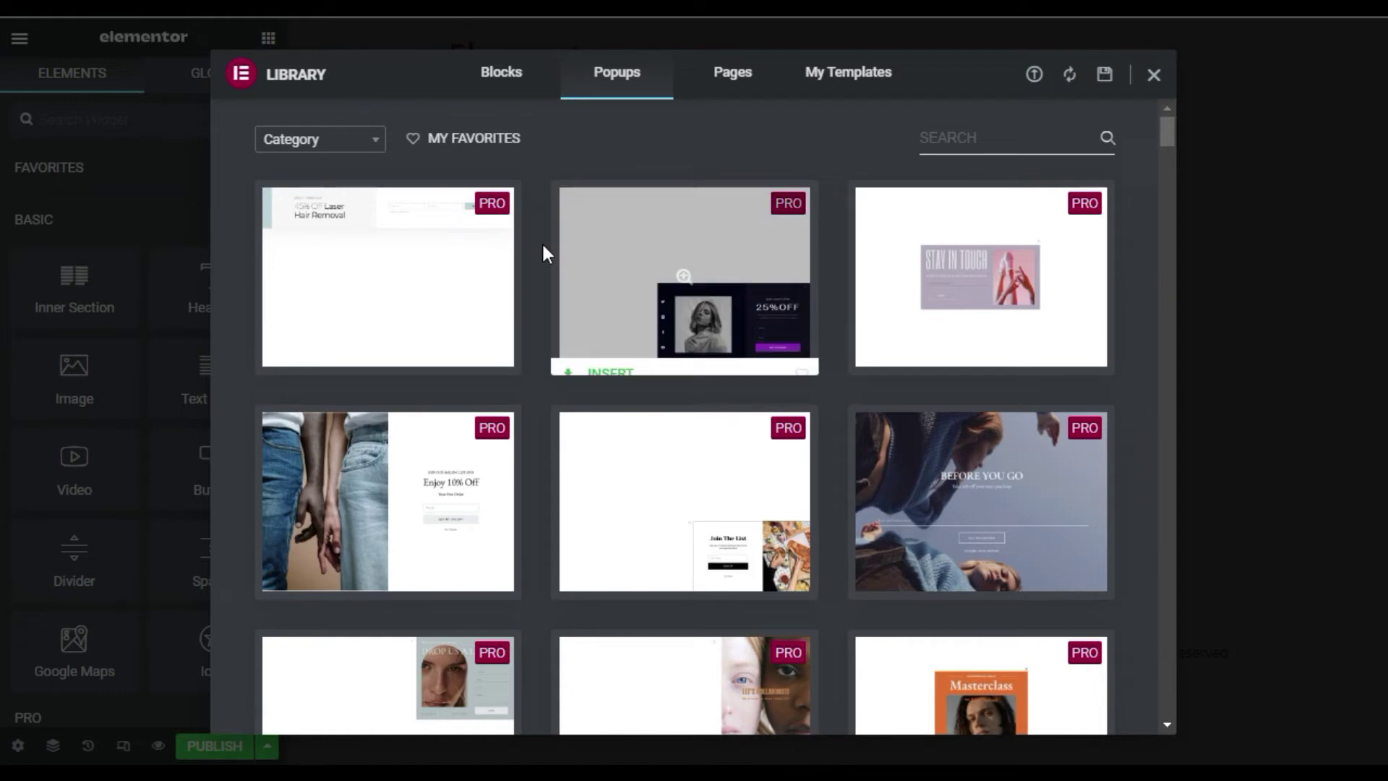
# Browse the Library's ready-made popup designs, then close the Library without choosing one
pyautogui.moveTo(726, 194)
pyautogui.scroll(-2, 522, 535)
pyautogui.scroll(2, 541, 562)
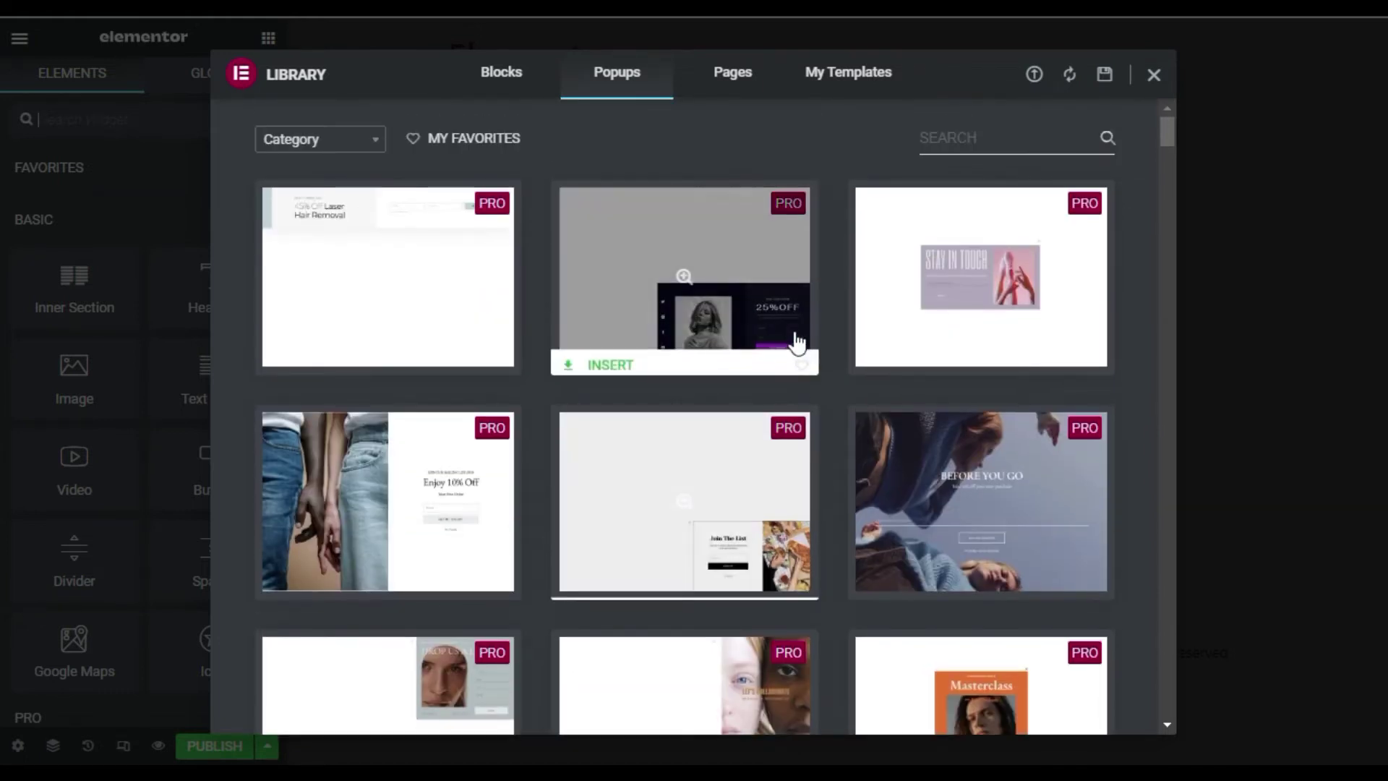
pyautogui.click(1153, 76)
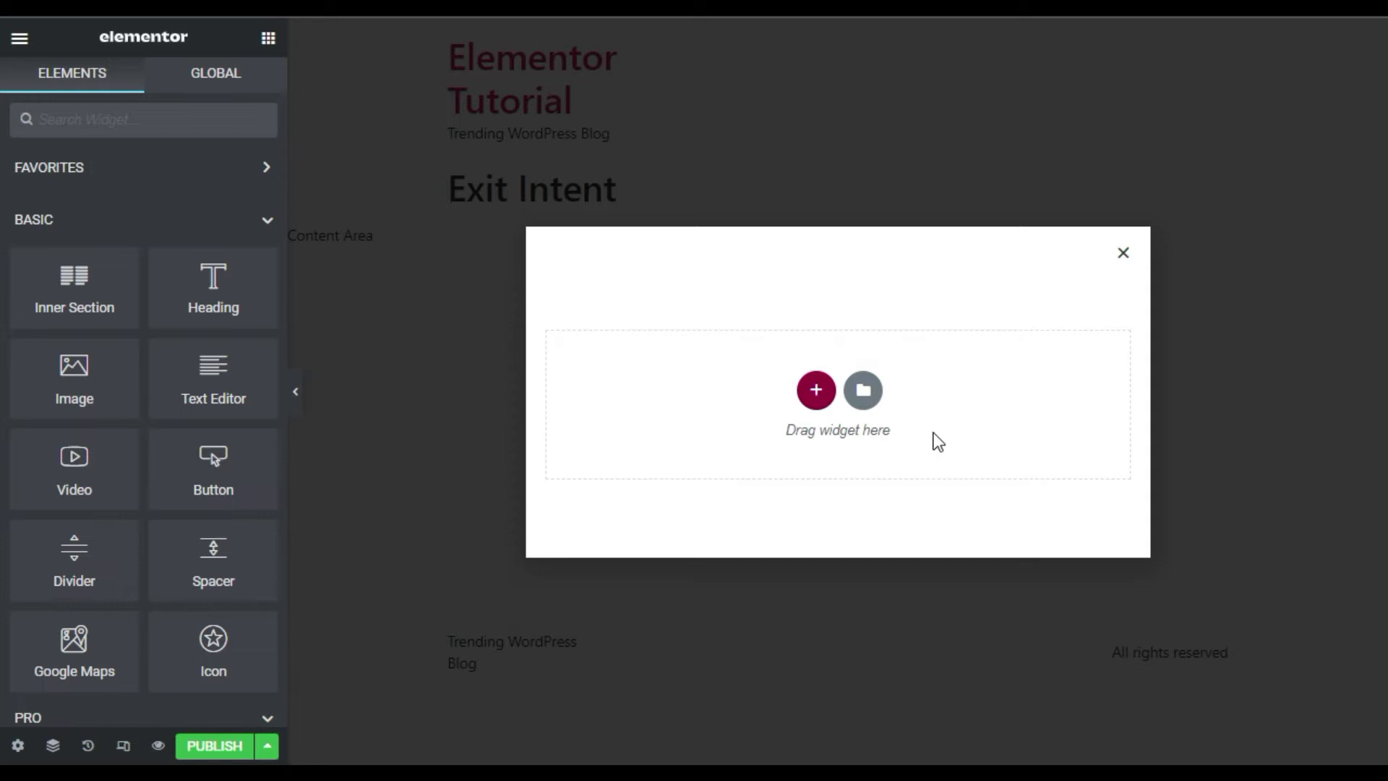
# Open Popup Settings, zoom the page to 80%, and look through its Style and Advanced tabs
pyautogui.click(20, 748)
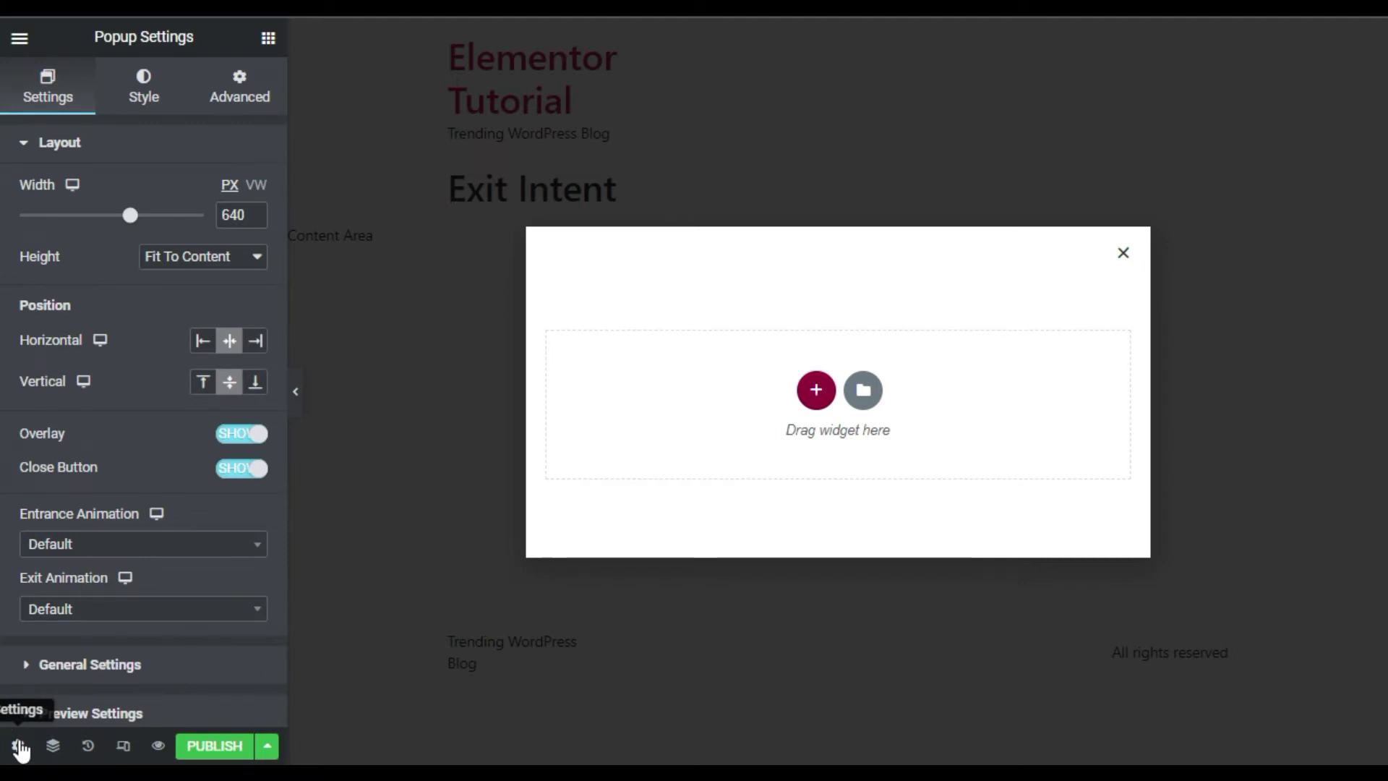
pyautogui.hotkey('ctrl', '-')
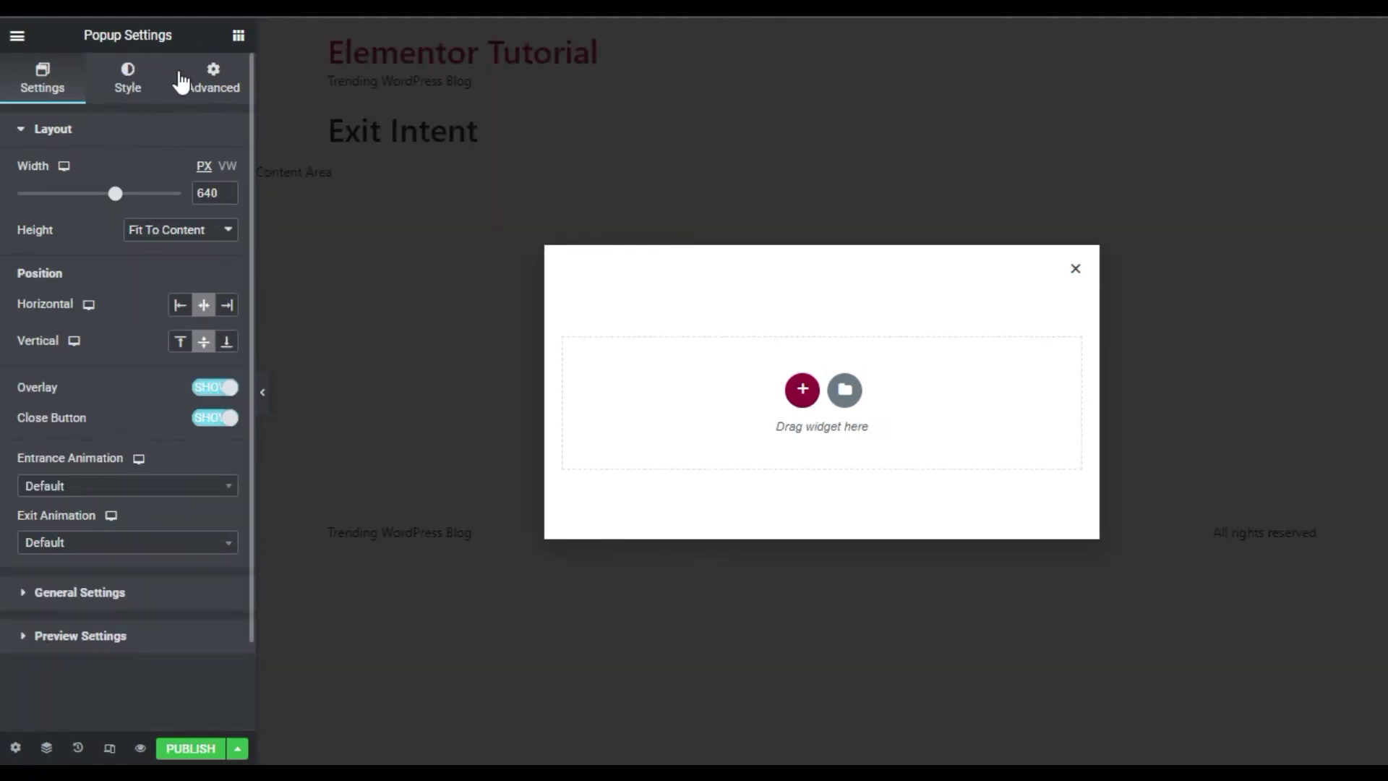
pyautogui.click(128, 79)
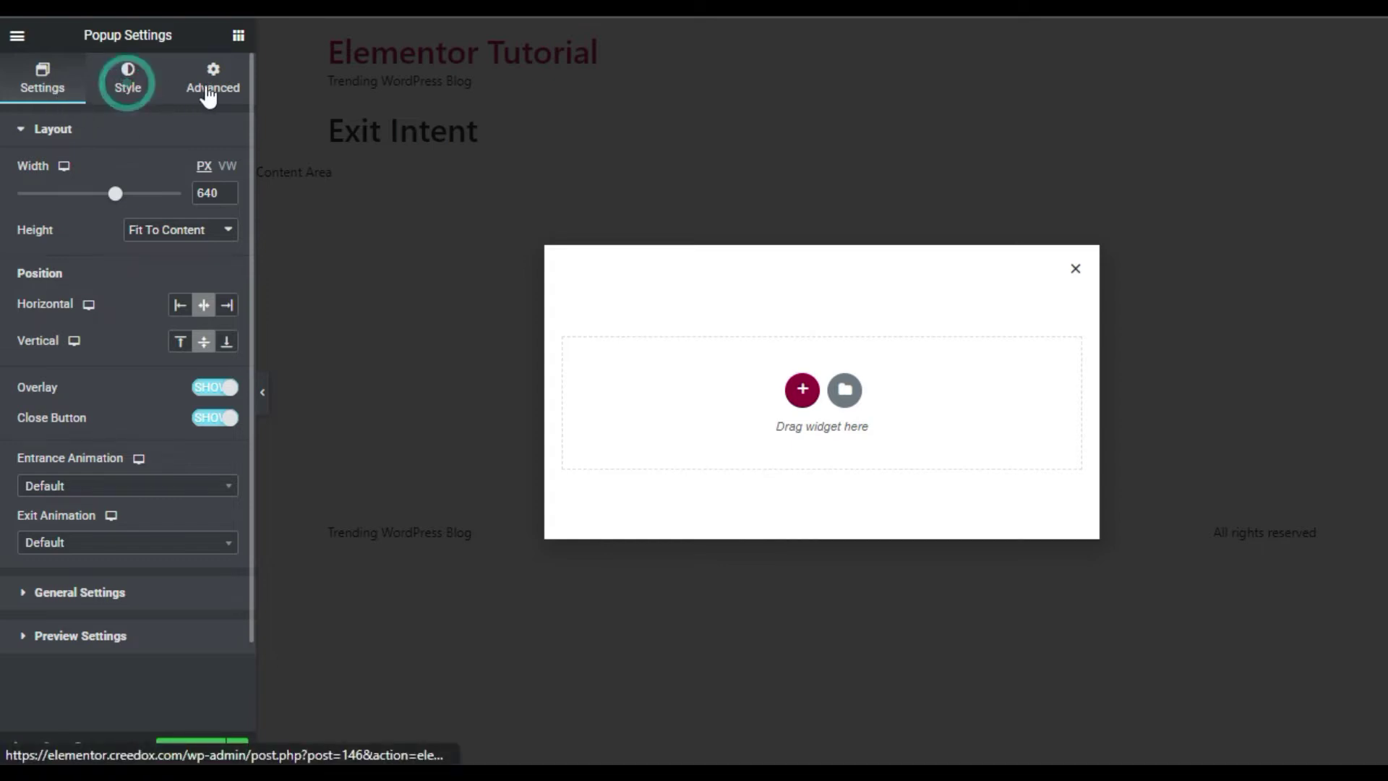
pyautogui.click(211, 86)
pyautogui.click(72, 88)
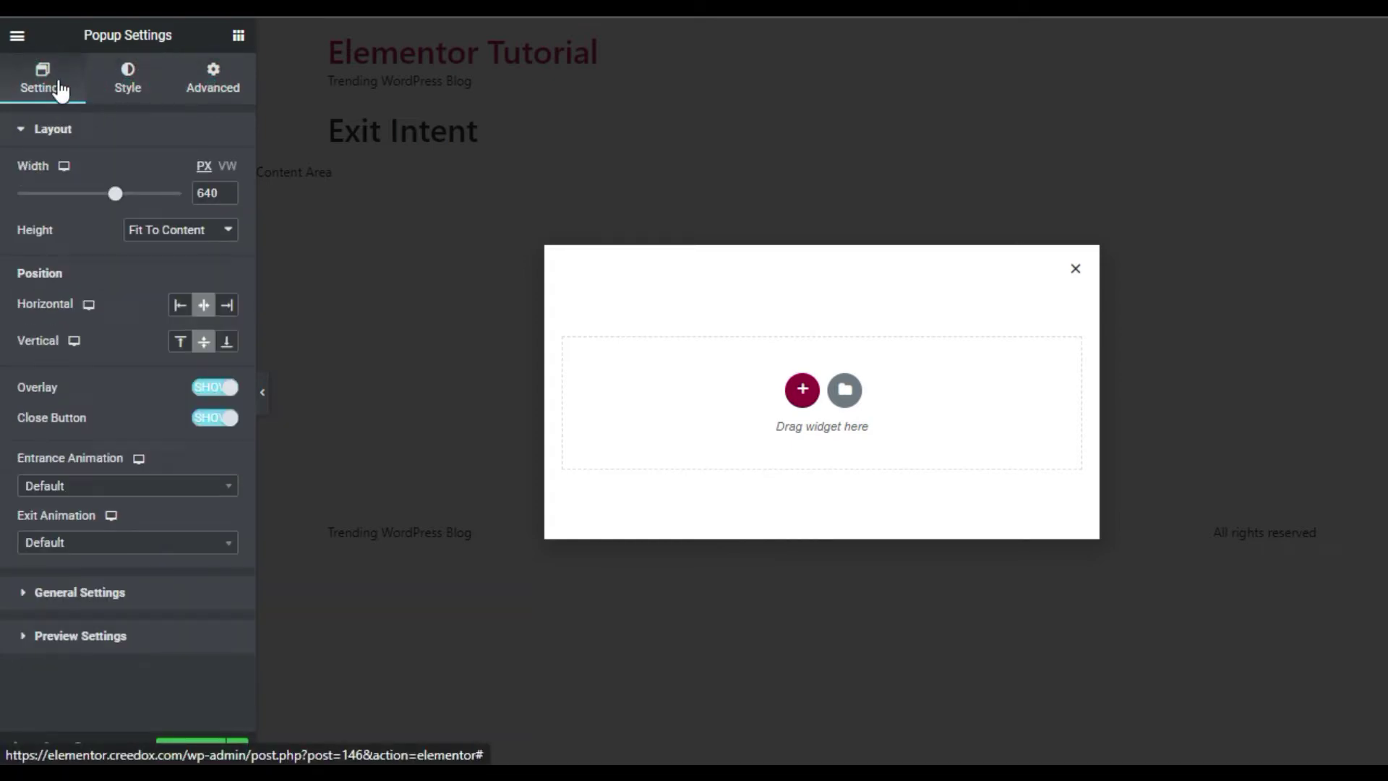
# Keep the width at 640 and the height at Fit To Content after trying other sizes
pyautogui.moveTo(116, 198)
pyautogui.mouseDown()
pyautogui.moveTo(133, 201)
pyautogui.moveTo(120, 201)
pyautogui.mouseUp()
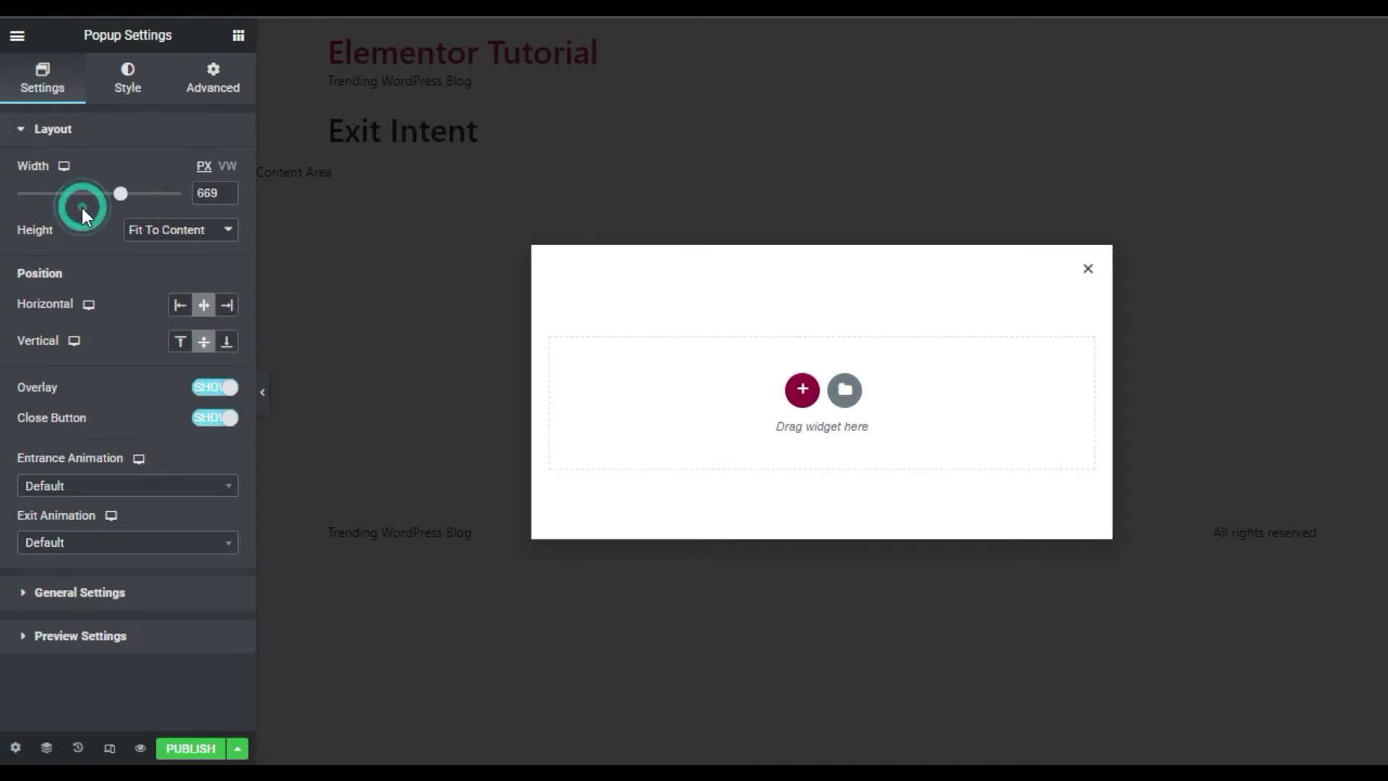
pyautogui.hotkey('ctrl', 'z')
pyautogui.click(149, 232)
pyautogui.click(167, 271)
pyautogui.click(174, 229)
pyautogui.click(177, 292)
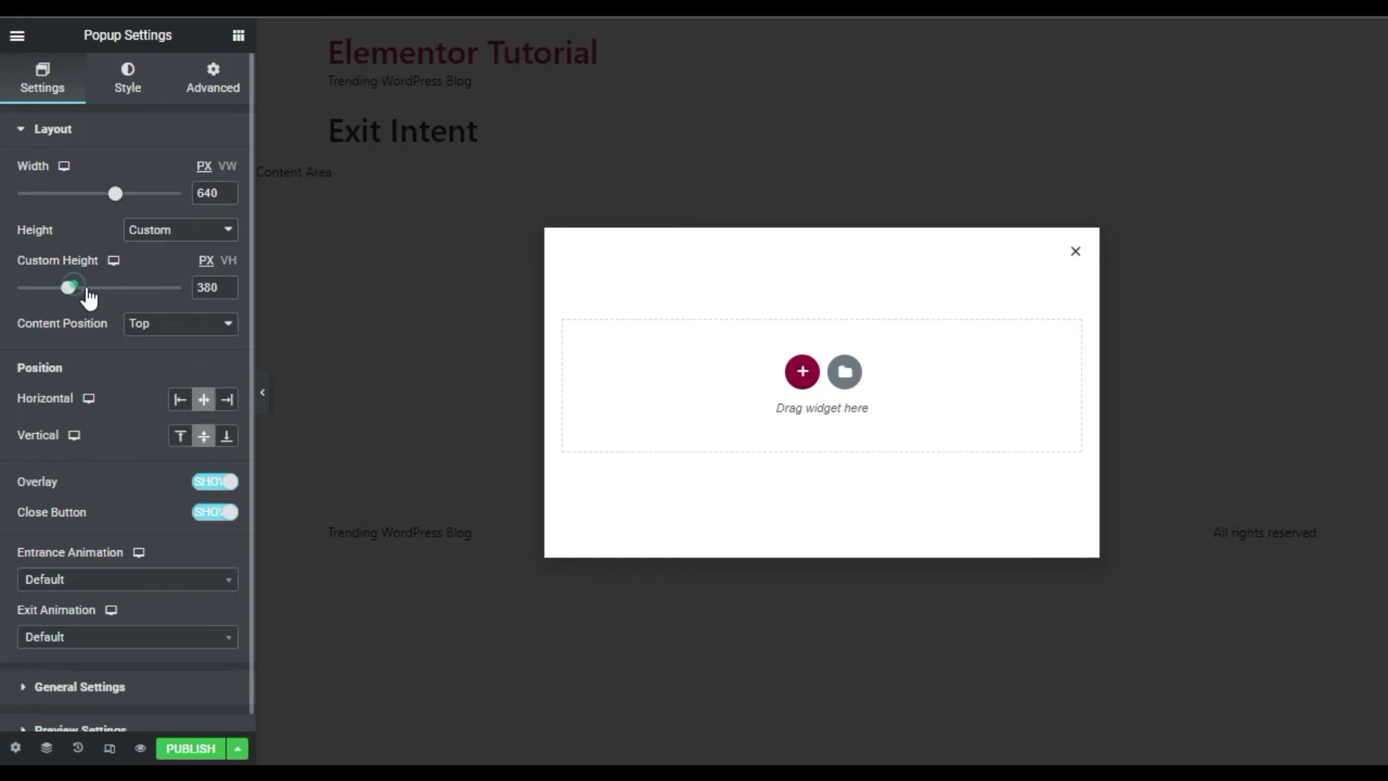
pyautogui.moveTo(76, 296); pyautogui.dragTo(101, 296)
pyautogui.click(181, 231)
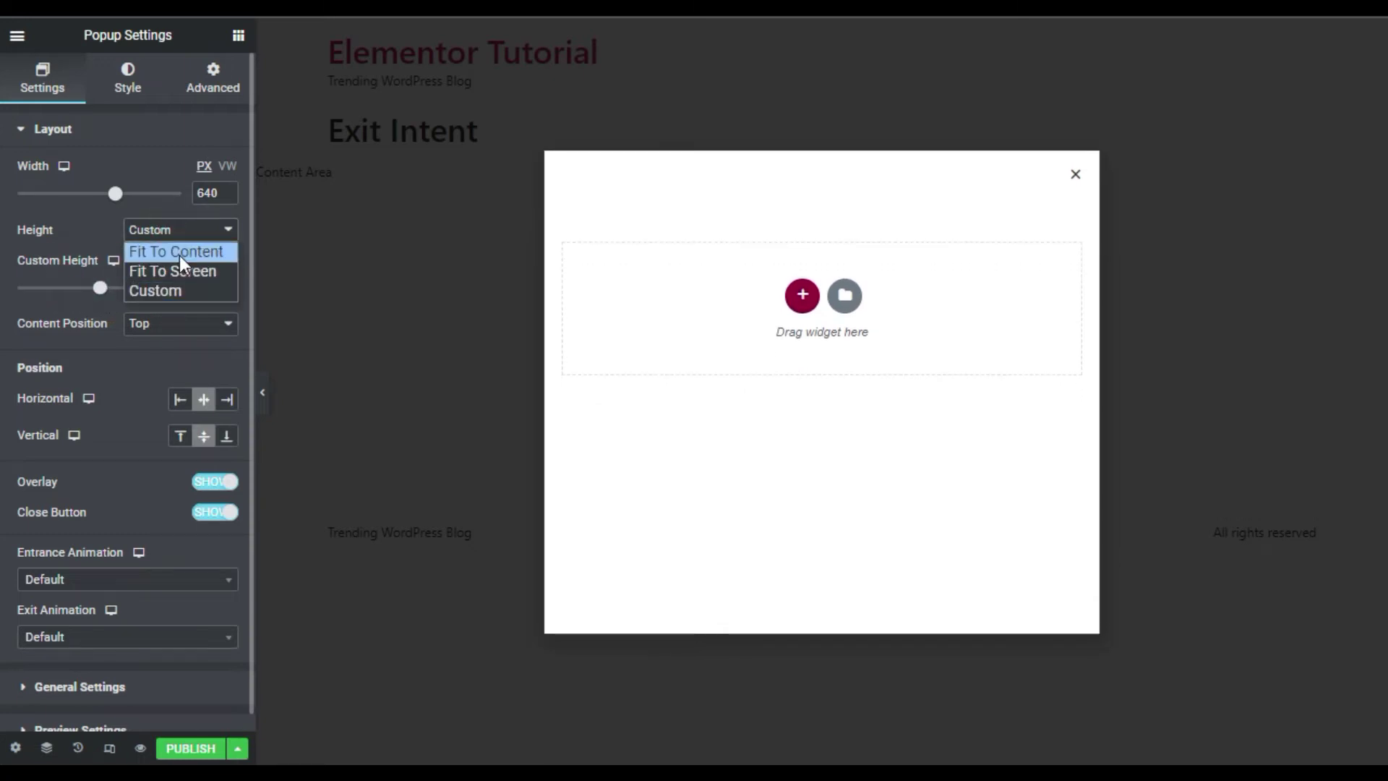
pyautogui.click(178, 253)
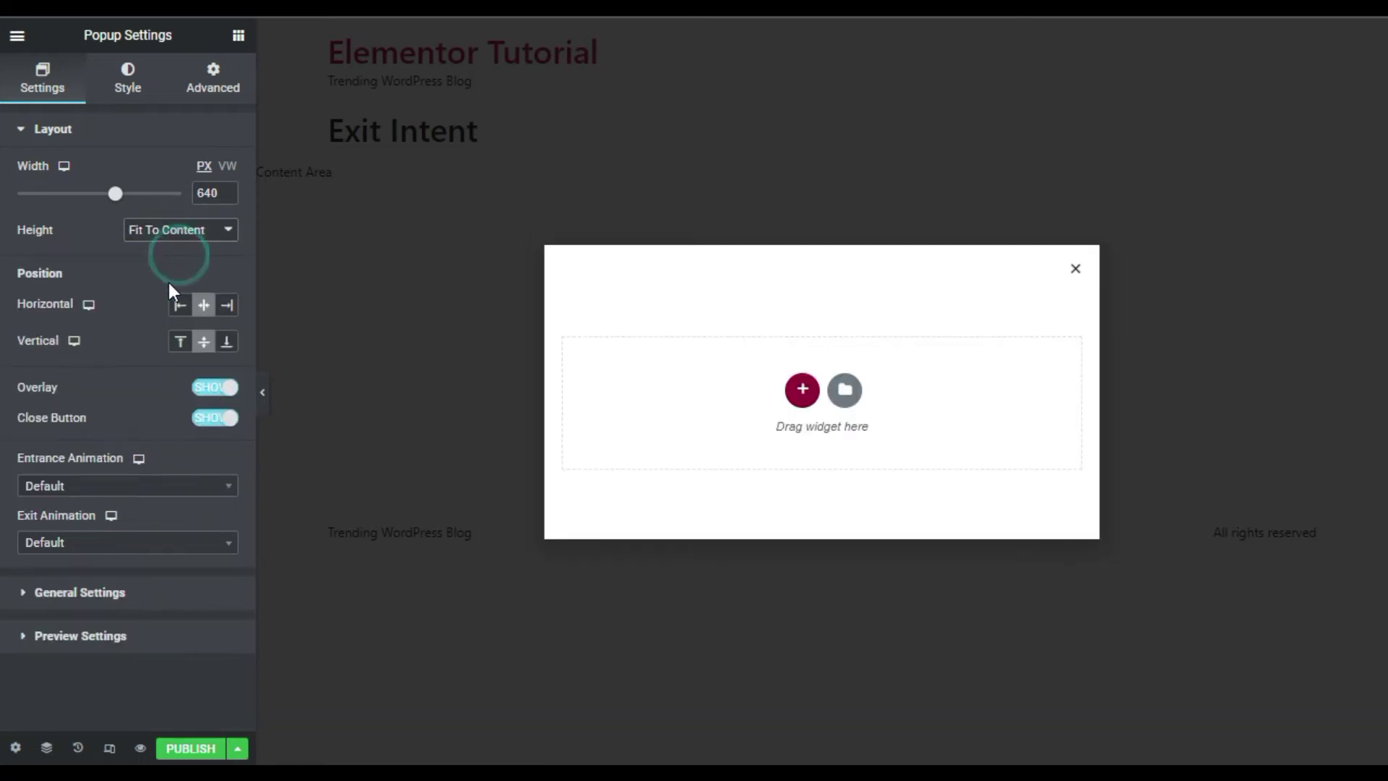
# Try several popup positions, ending with the popup centred on the page
pyautogui.click(226, 305)
pyautogui.click(226, 342)
pyautogui.click(181, 341)
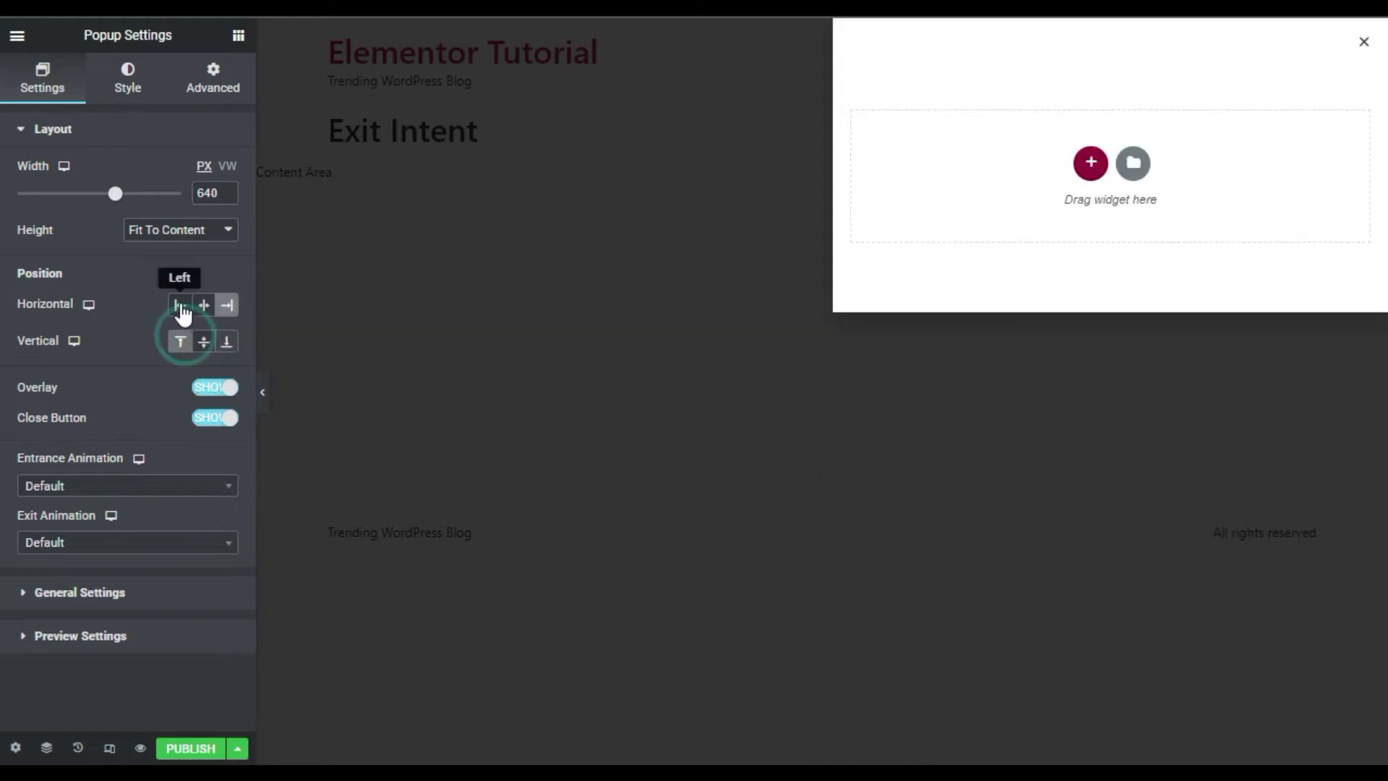
pyautogui.click(181, 305)
pyautogui.click(204, 305)
pyautogui.click(204, 341)
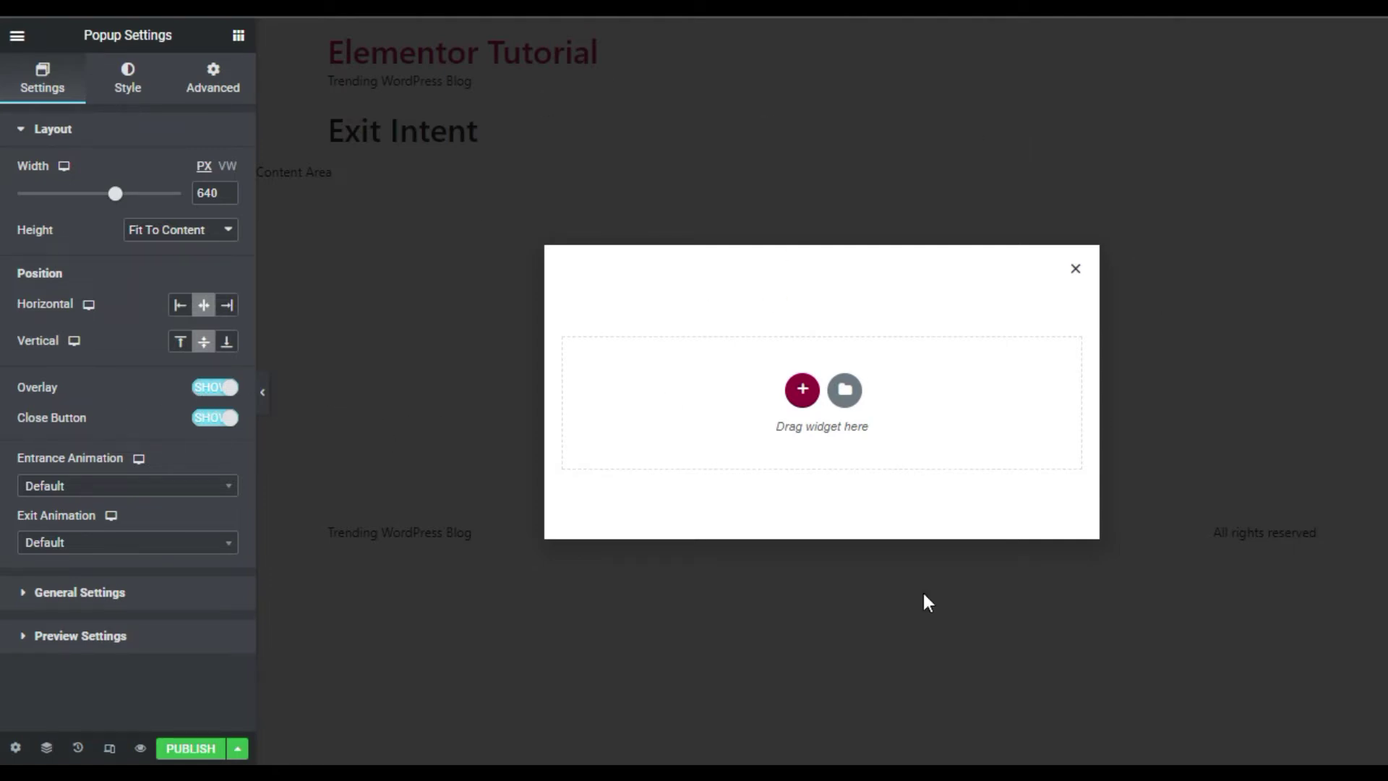
# Leave Overlay and Close Button switched on after toggling each off and back
pyautogui.click(208, 391)
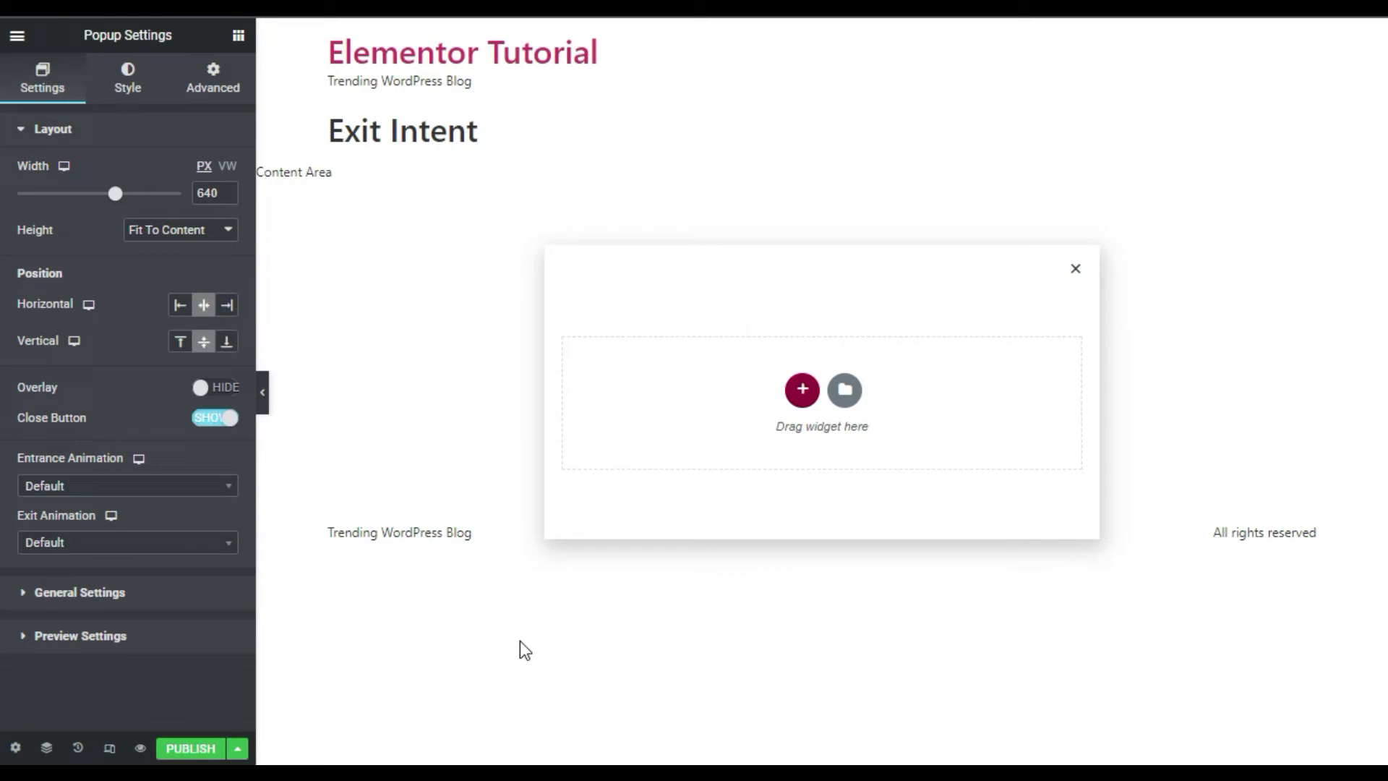
pyautogui.click(205, 396)
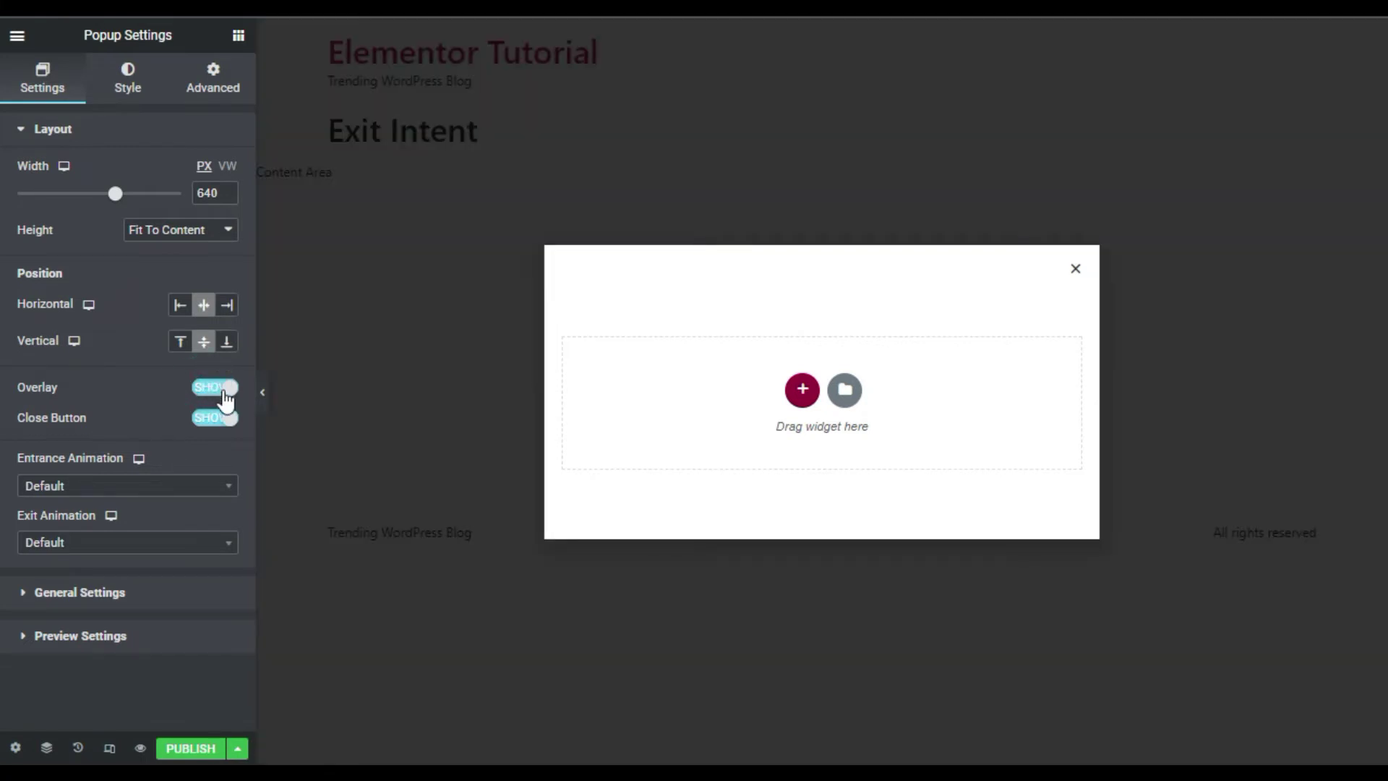
pyautogui.click(224, 424)
pyautogui.click(224, 427)
# Set the entrance animation to Fade In and the exit animation to Fade Out
pyautogui.click(137, 489)
pyautogui.click(105, 583)
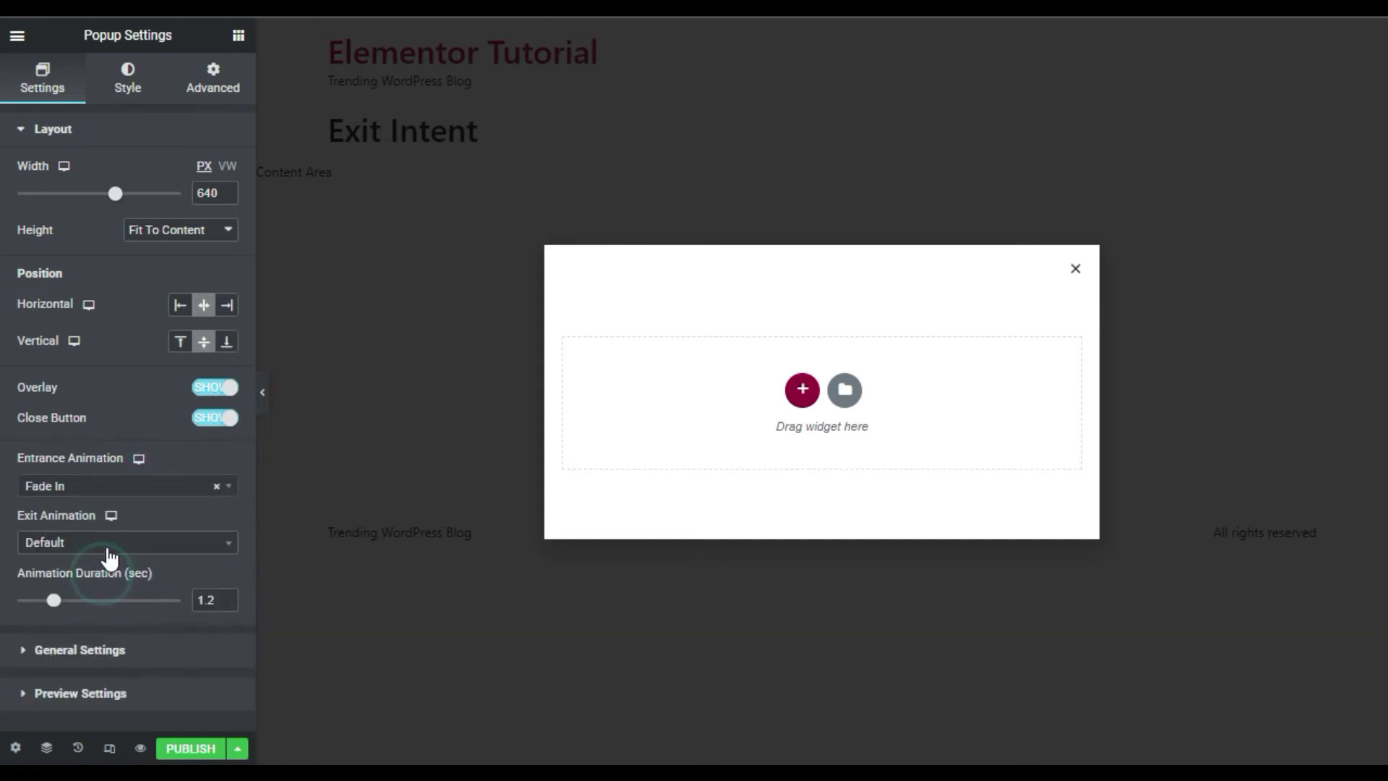
pyautogui.click(105, 542)
pyautogui.click(111, 636)
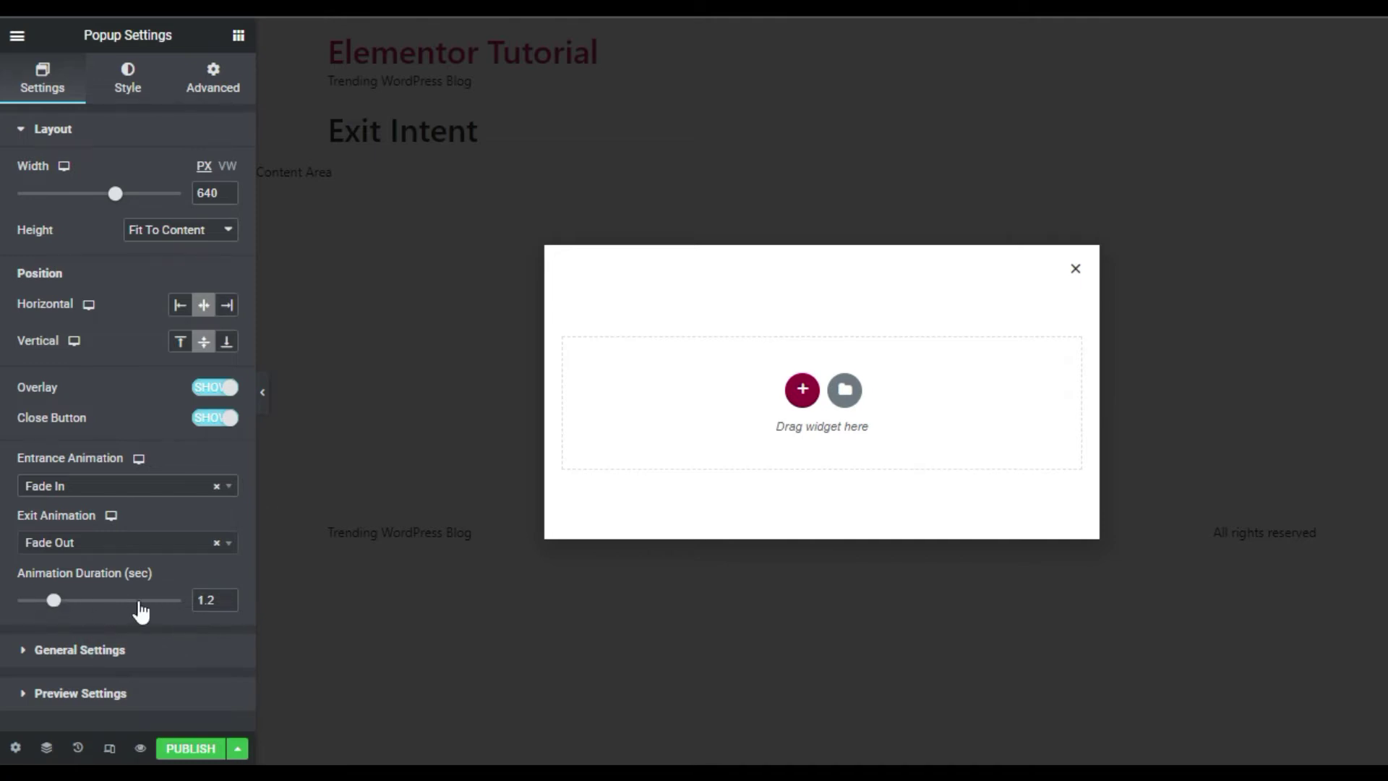
# Open the popup's Style options and keep the border type at none
pyautogui.click(128, 650)
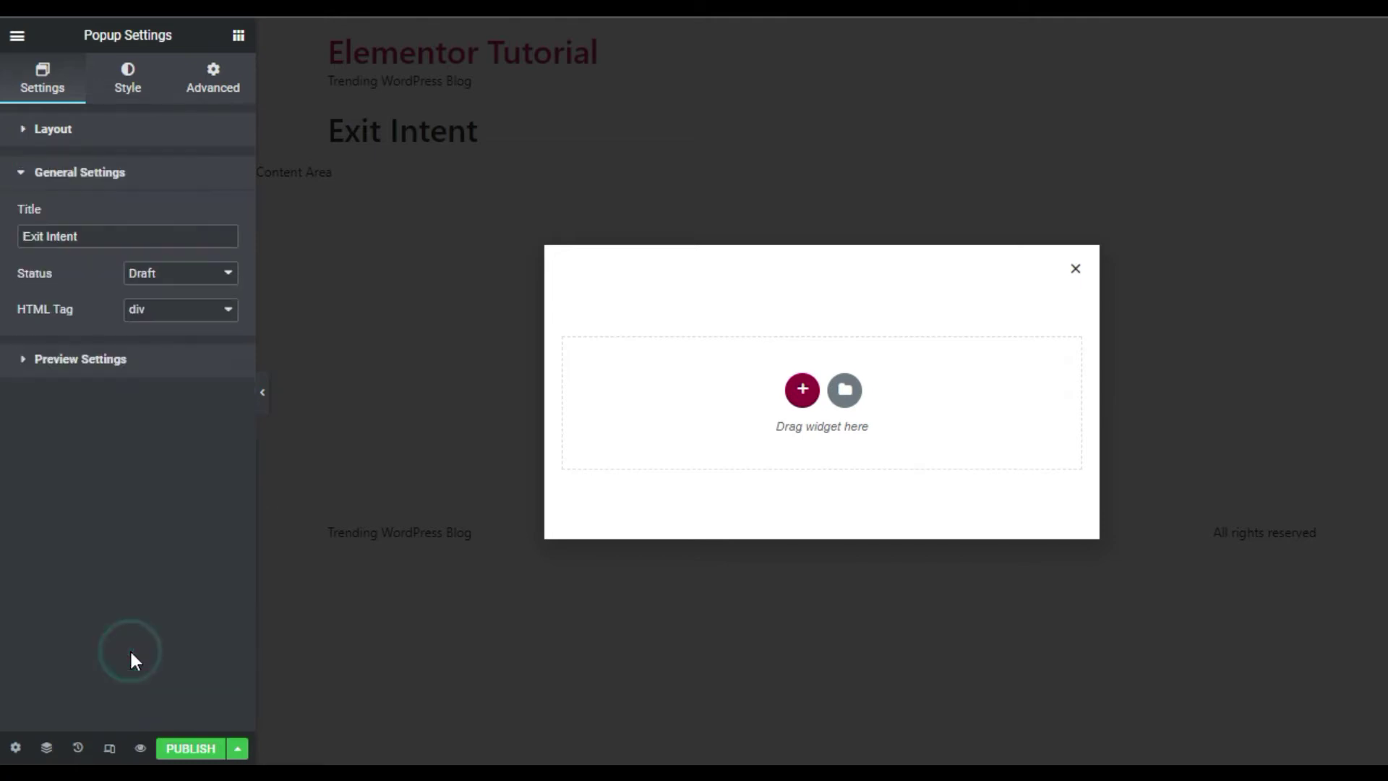
pyautogui.click(128, 363)
pyautogui.click(127, 81)
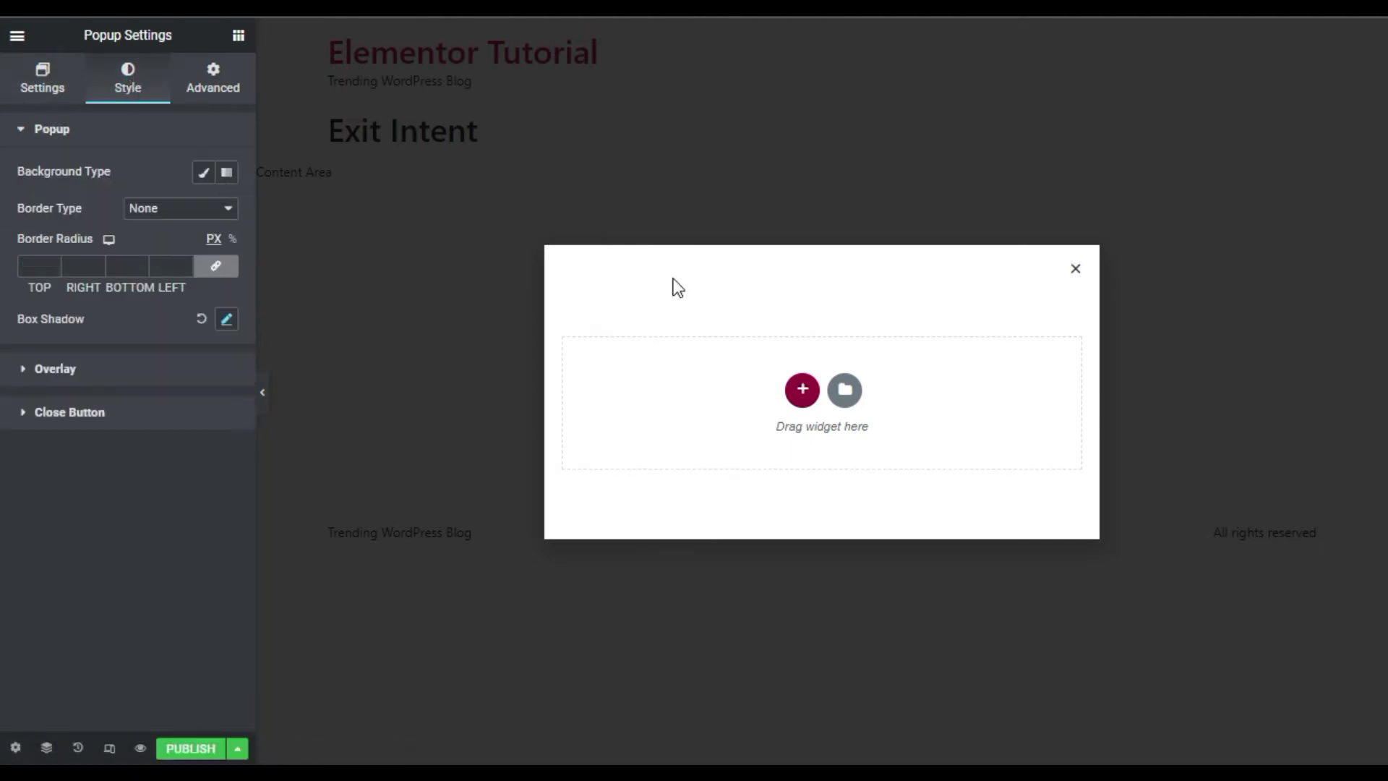
pyautogui.click(187, 216)
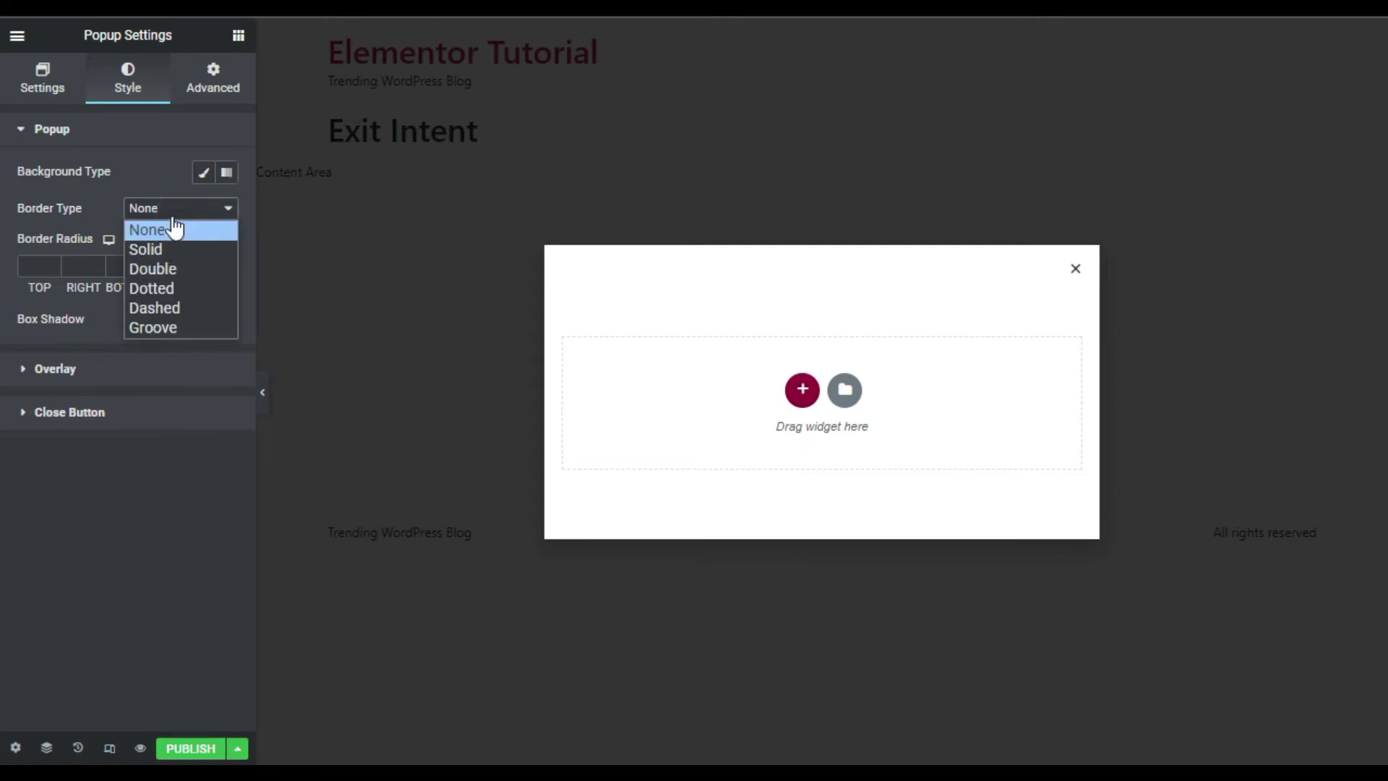
pyautogui.click(7, 268)
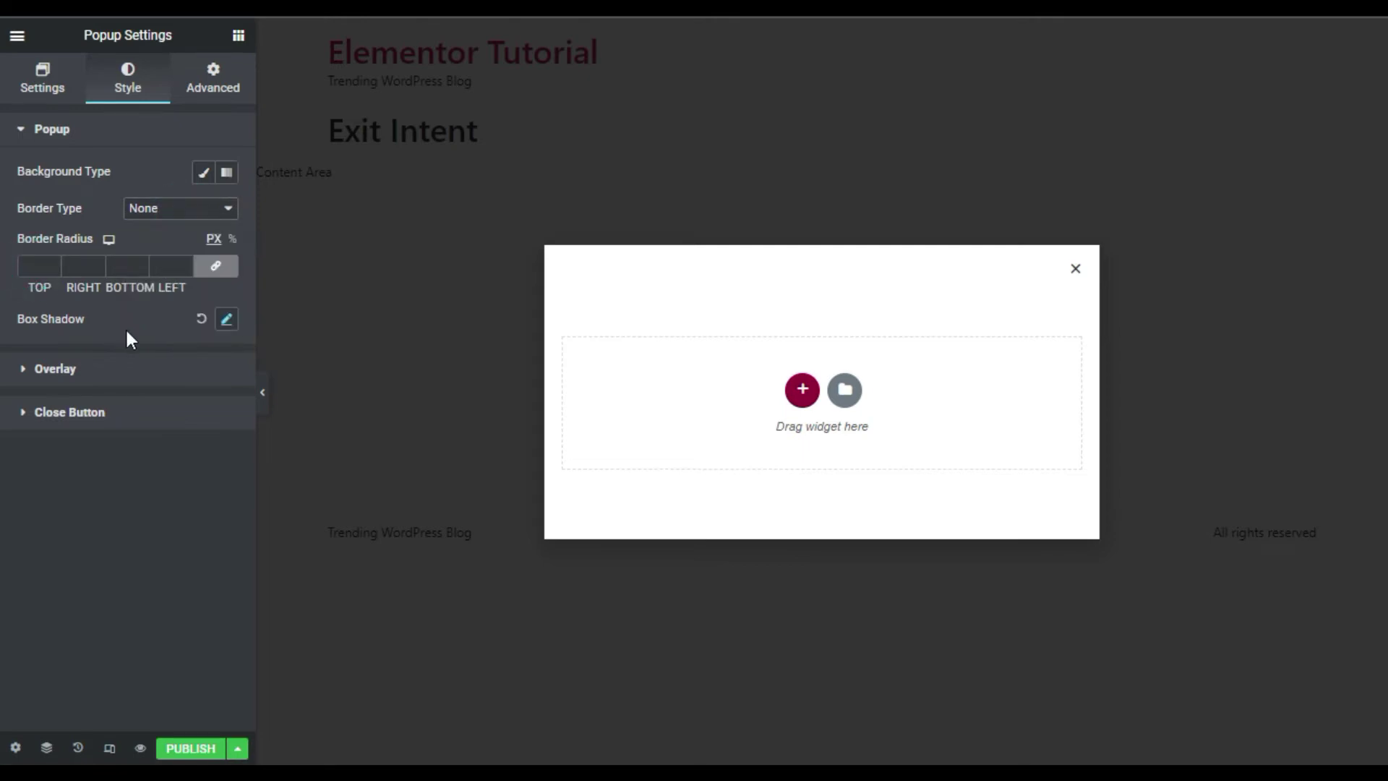
# Review the popup's box shadow, overlay and close-button styling sections
pyautogui.click(225, 321)
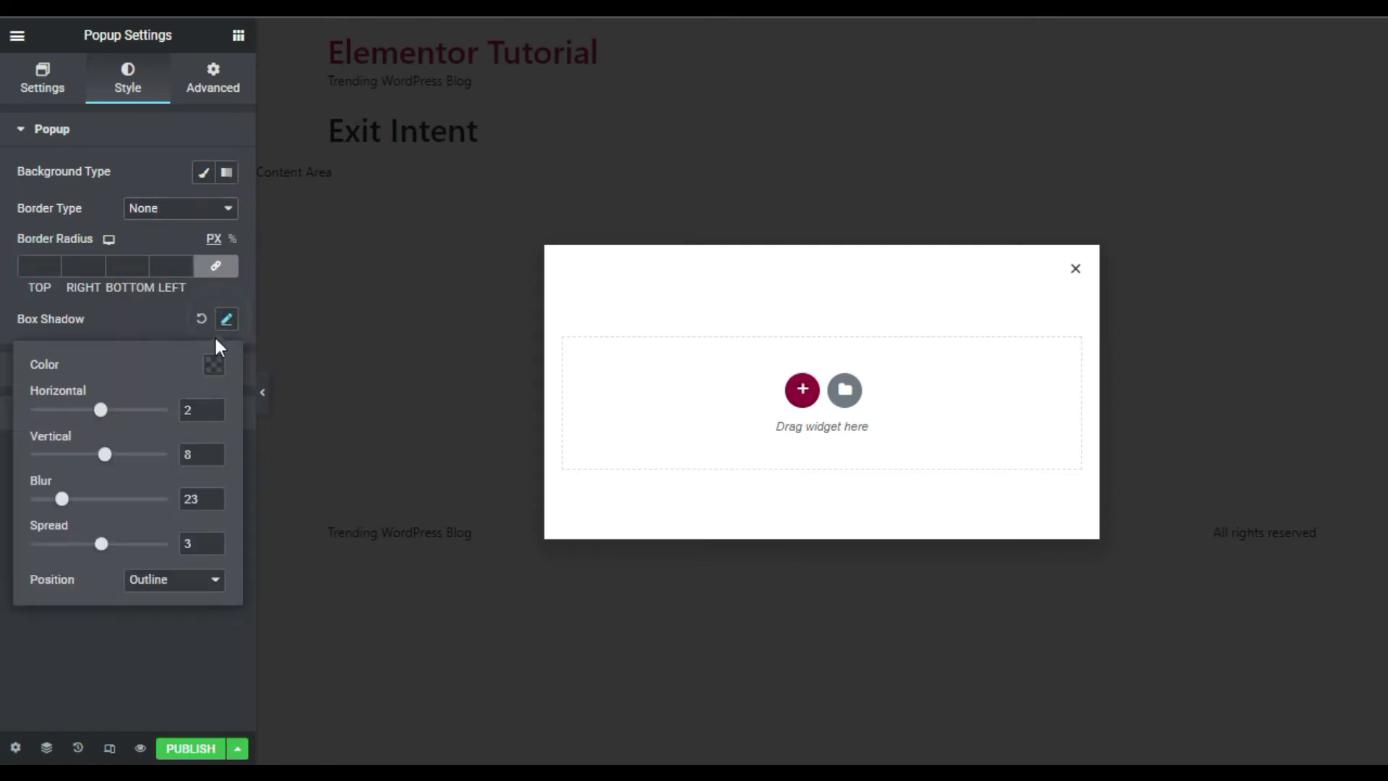
pyautogui.click(133, 309)
pyautogui.click(125, 376)
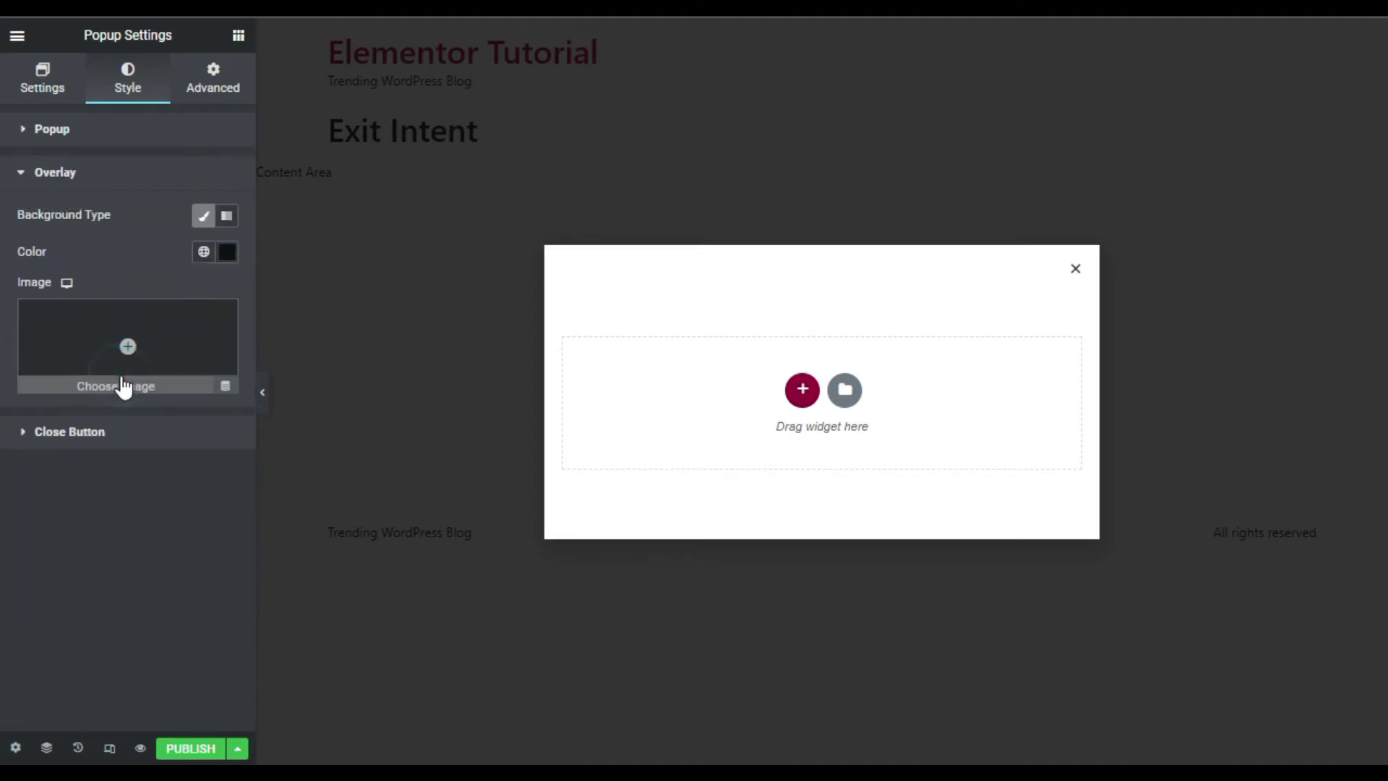
pyautogui.click(181, 425)
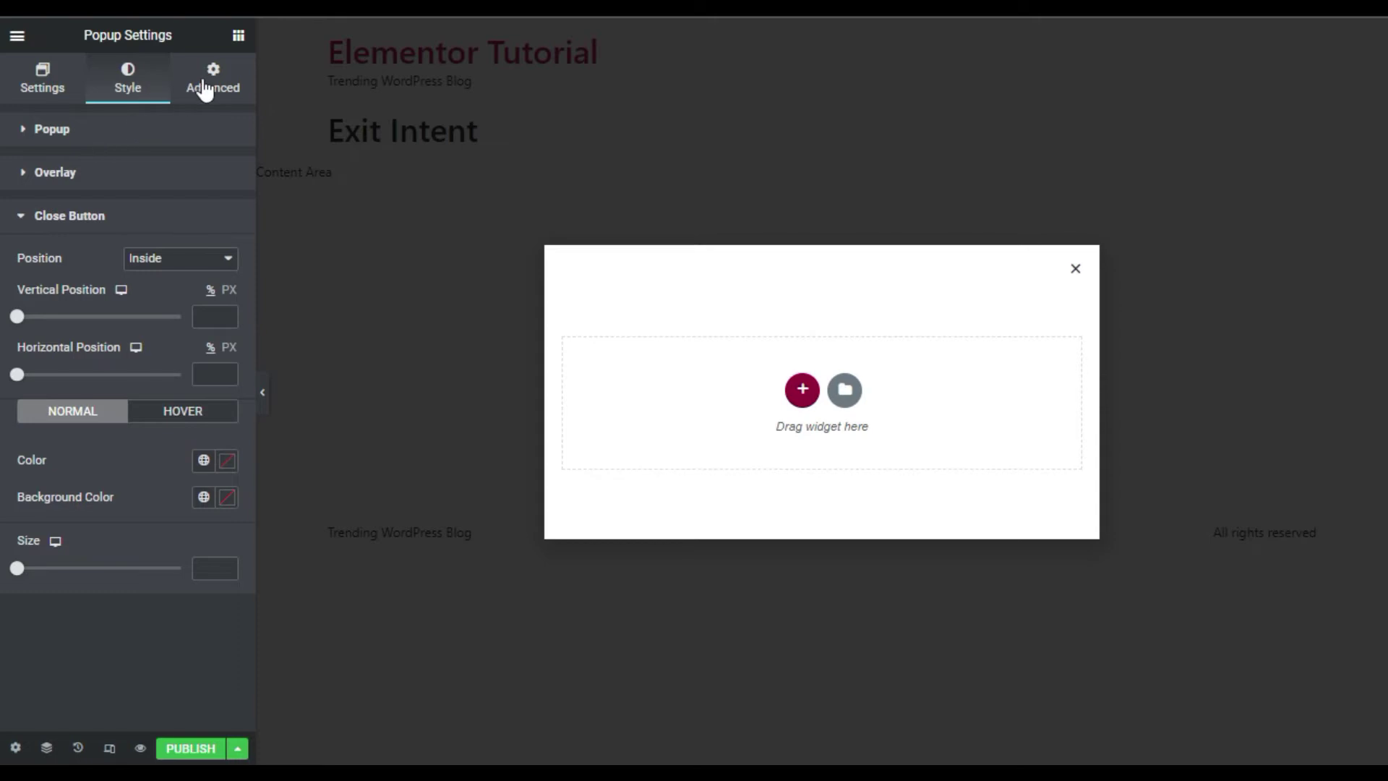
pyautogui.click(210, 90)
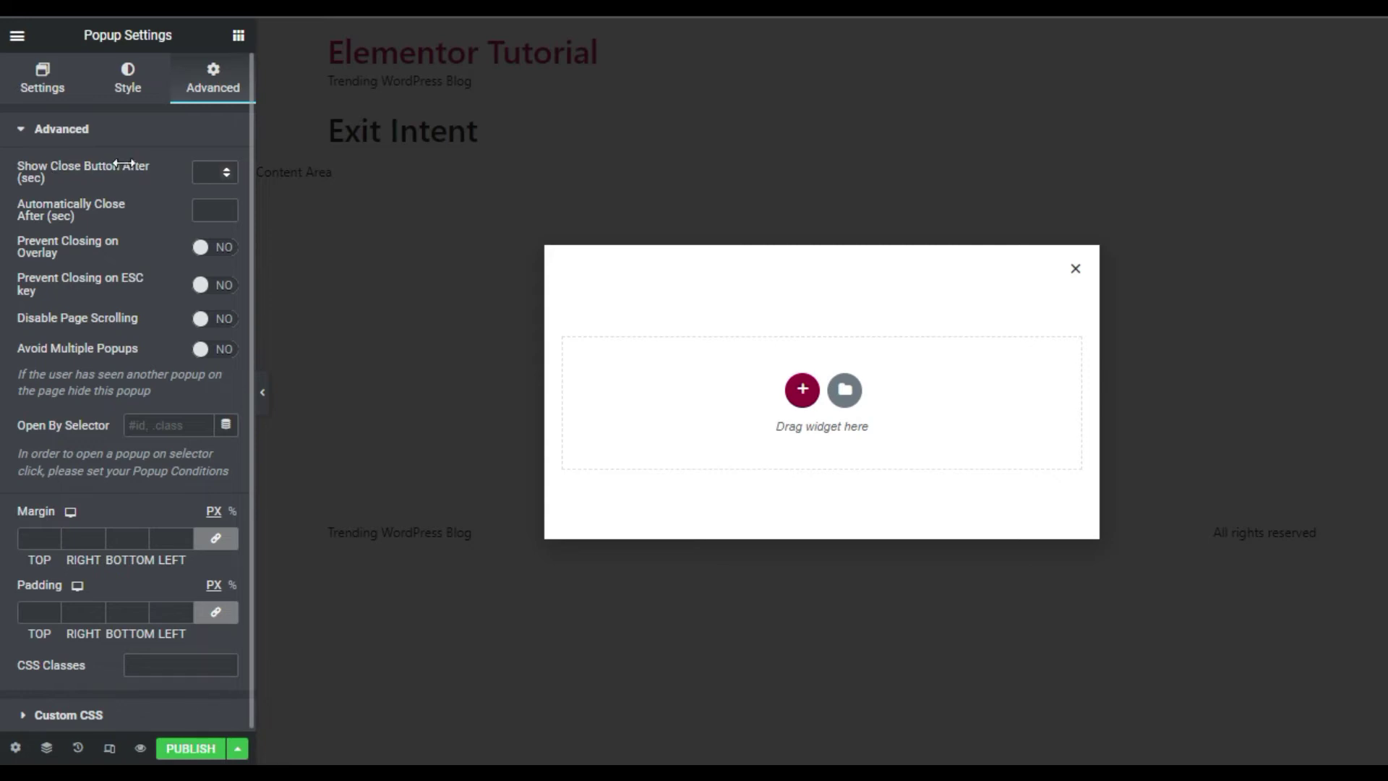
# Show the close button after 2 seconds and prevent overlay clicks closing the popup
pyautogui.click(214, 171)
pyautogui.click(149, 208)
pyautogui.click(210, 212)
pyautogui.click(215, 250)
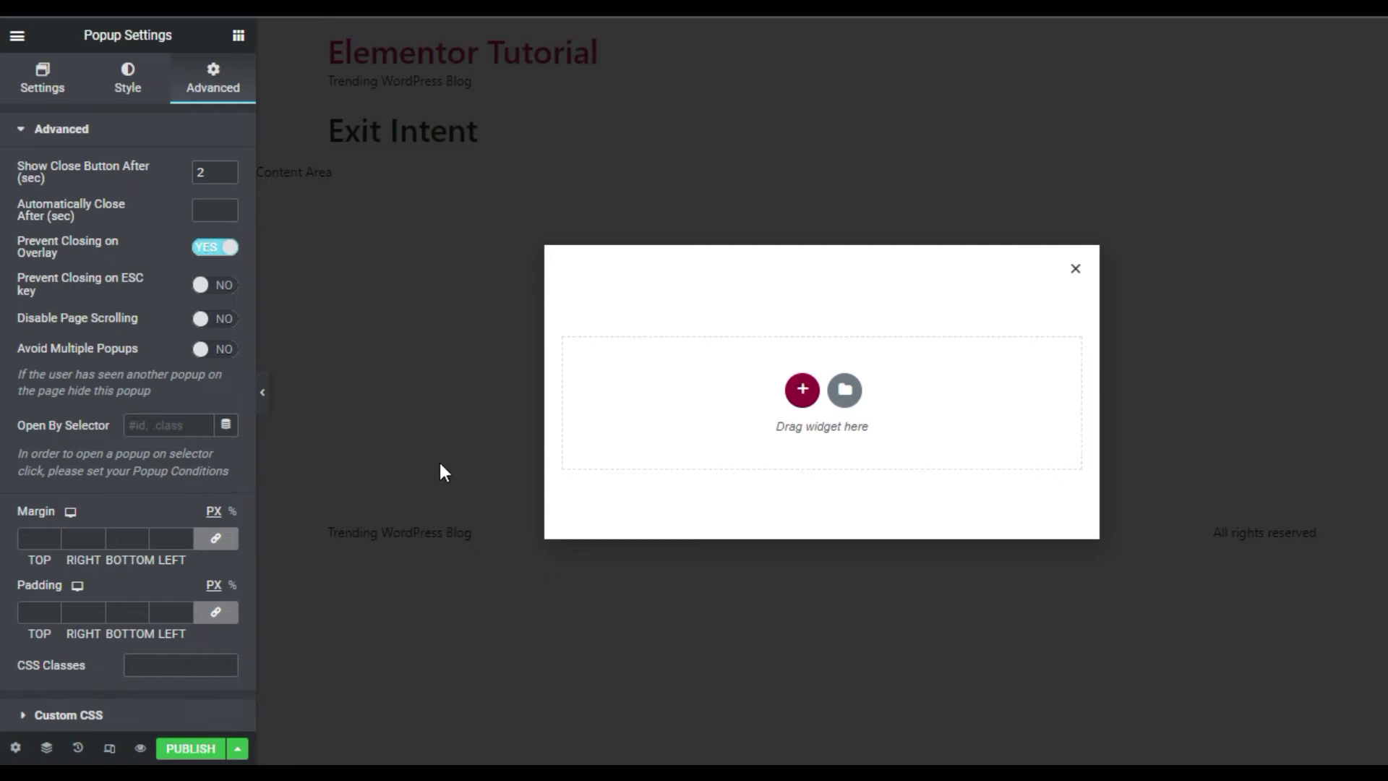
# Turn on Disable Page Scrolling and Avoid Multiple Popups in the Advanced options
pyautogui.click(340, 375)
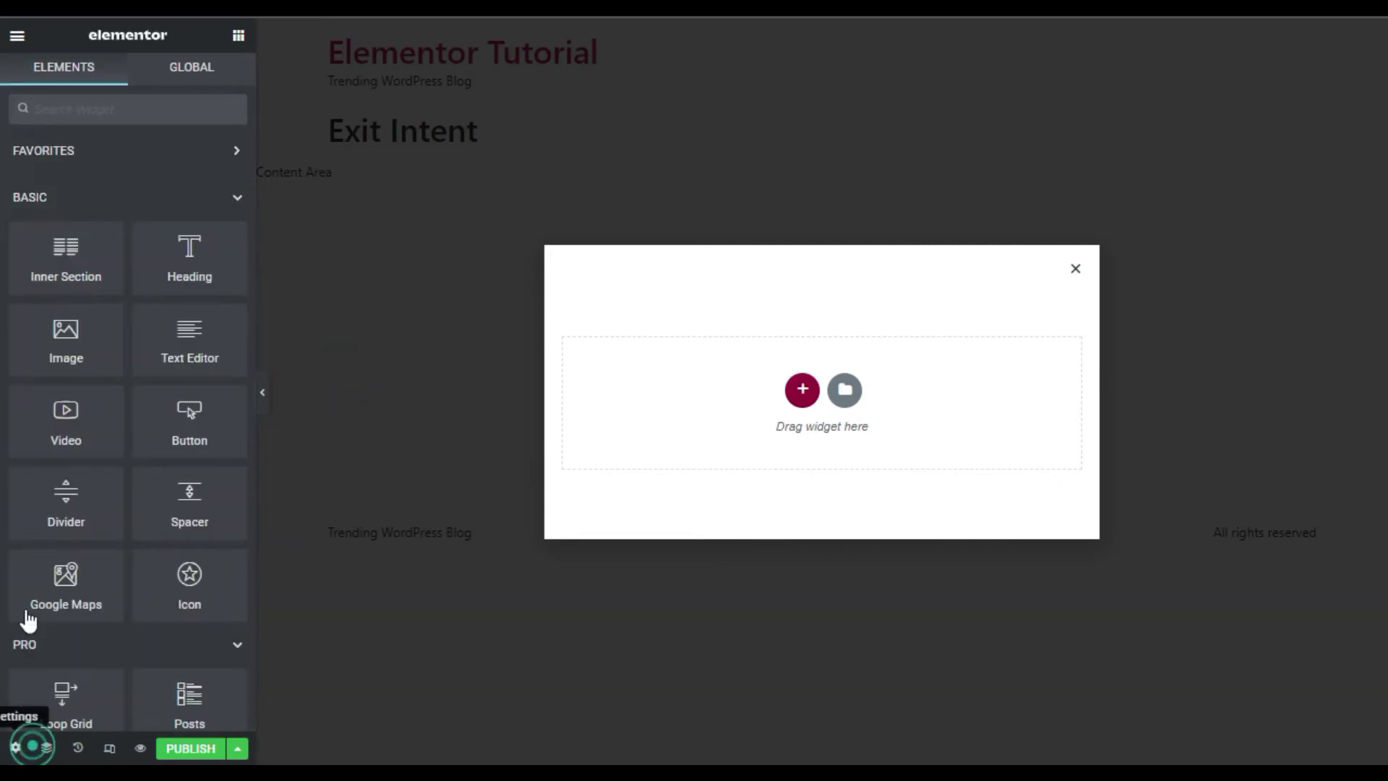
pyautogui.click(14, 747)
pyautogui.click(238, 90)
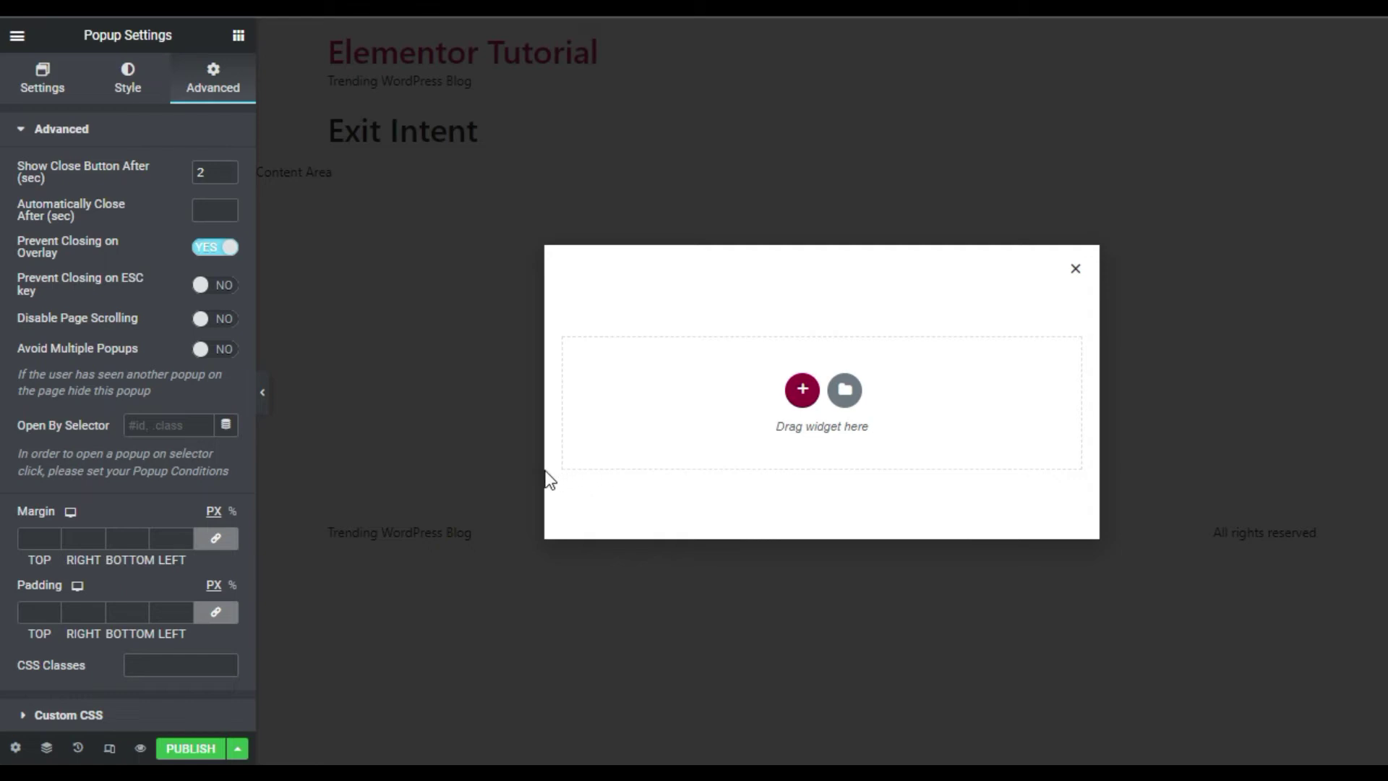
pyautogui.click(208, 318)
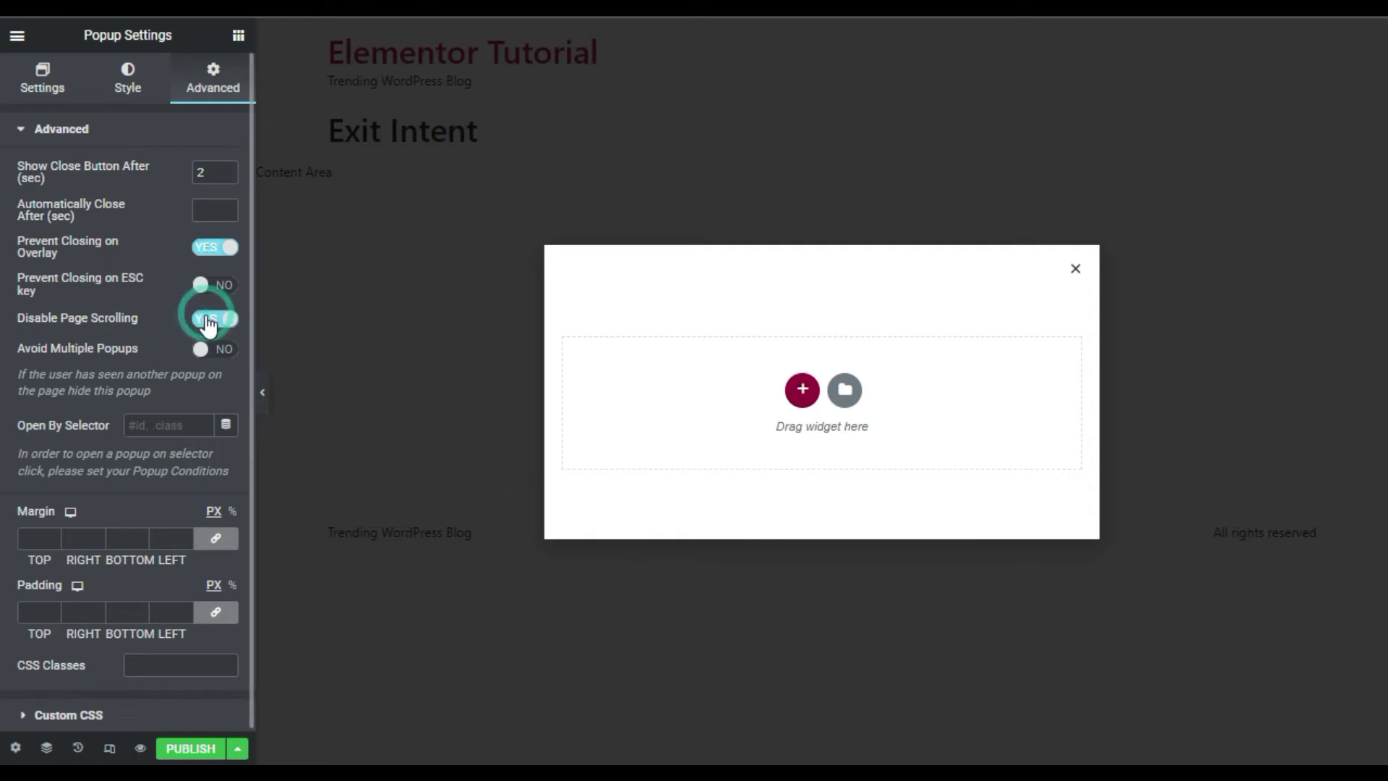
pyautogui.click(211, 349)
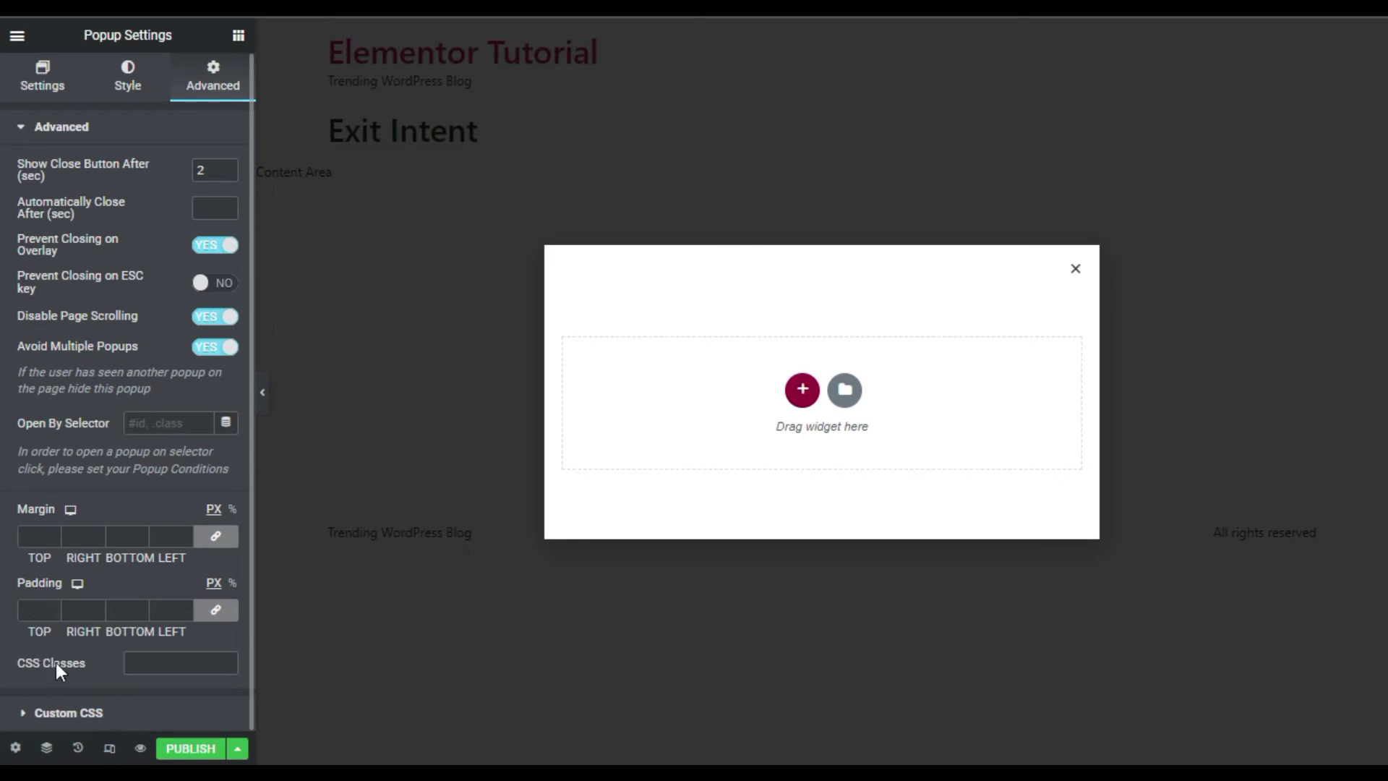
# Give the popup 50 px padding on all sides
pyautogui.click(29, 609)
pyautogui.click(72, 712)
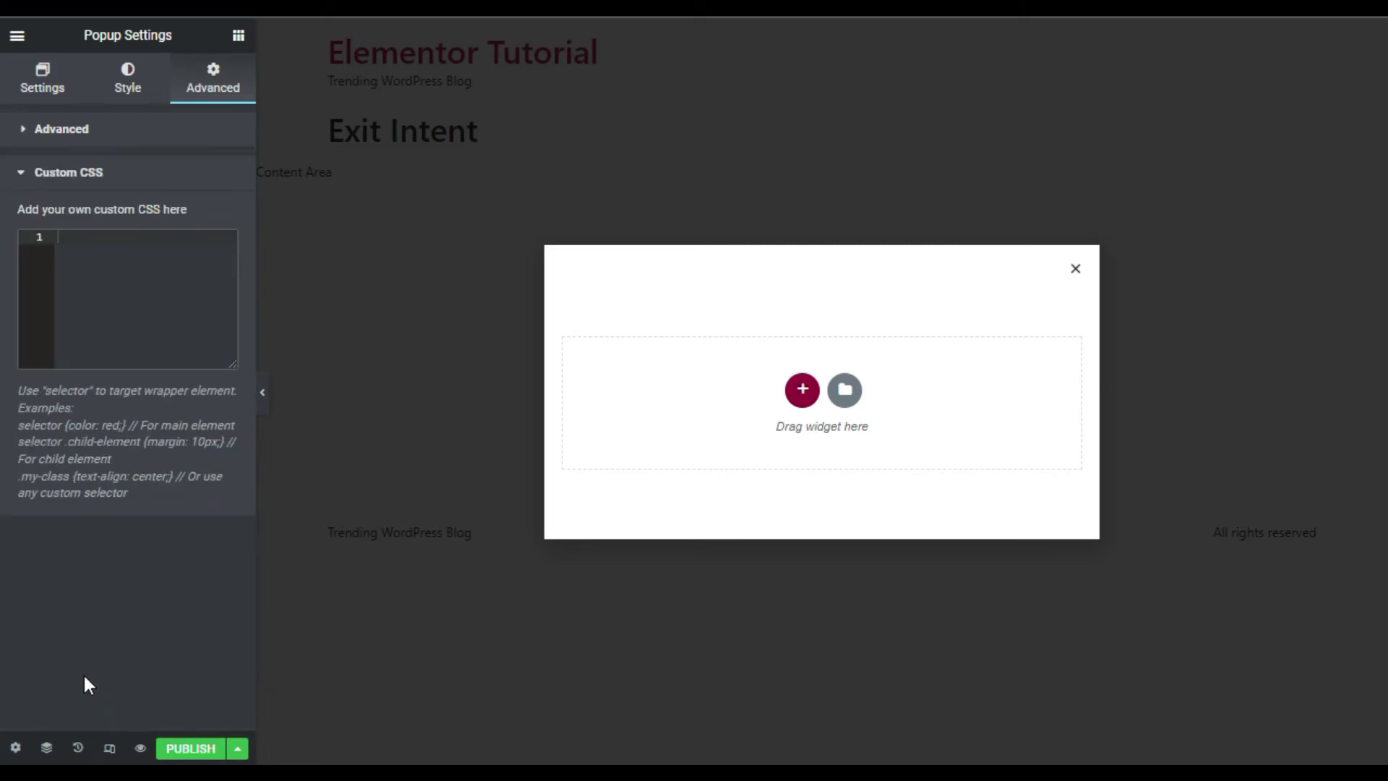
pyautogui.click(81, 172)
pyautogui.click(86, 130)
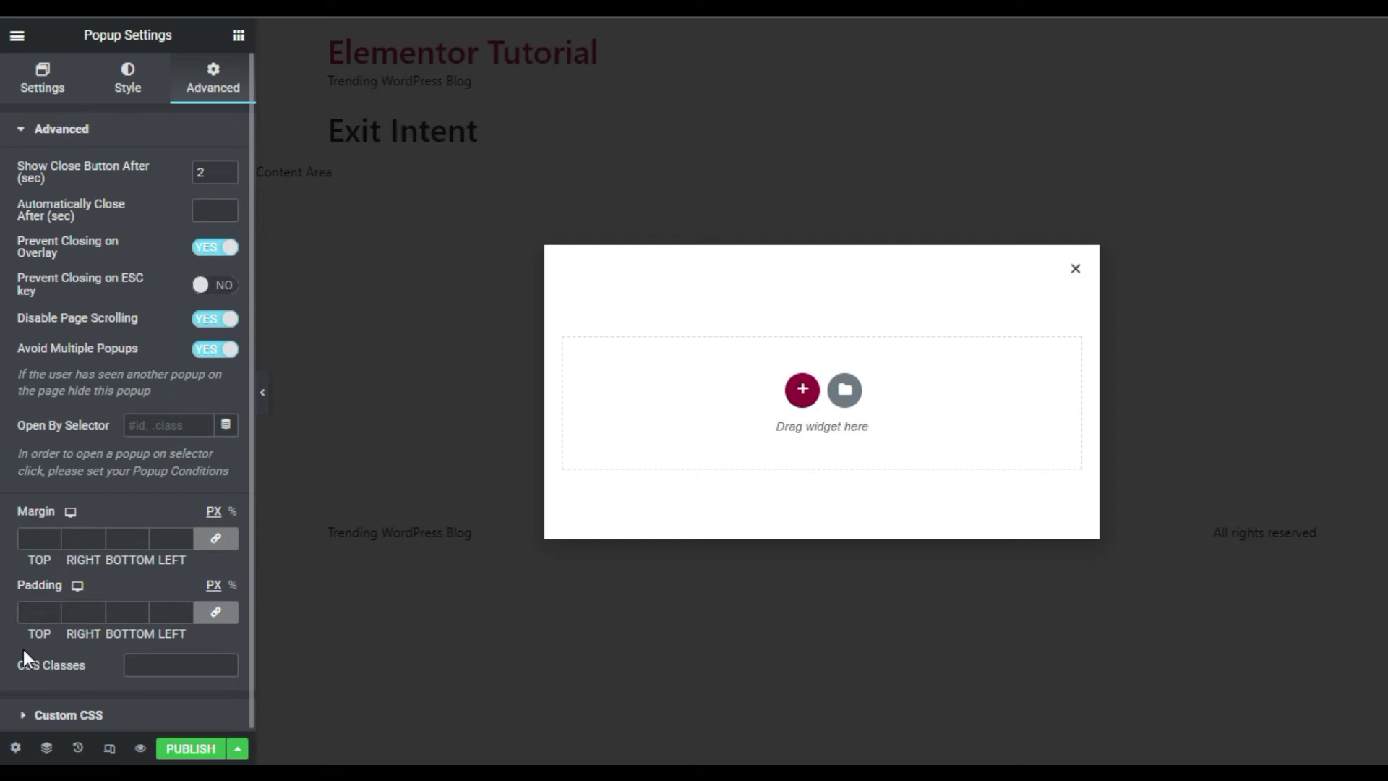
pyautogui.click(29, 612)
pyautogui.write('50')
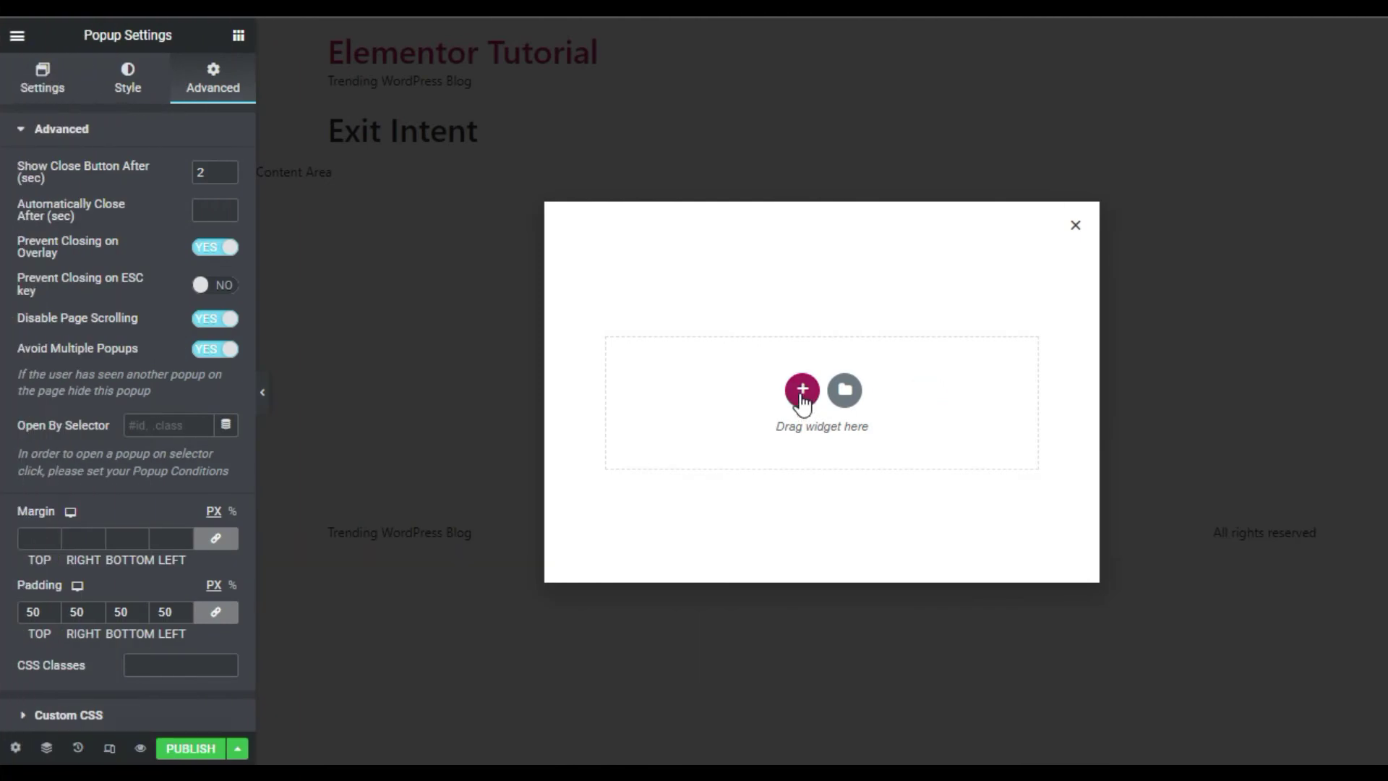
# Add a one-column section with a centred heading reading 'HAVEN'T YOU SUBSCRIBE YET'
pyautogui.click(802, 394)
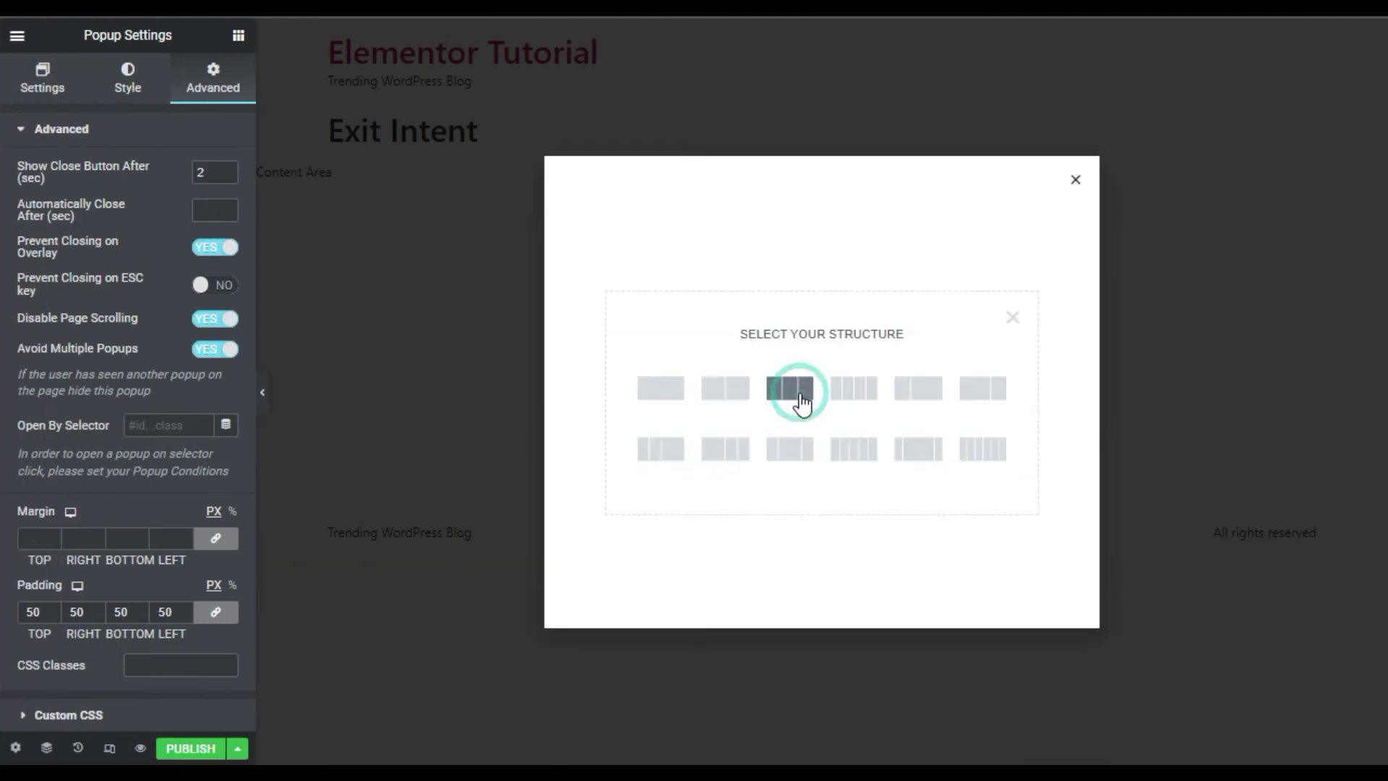
pyautogui.click(678, 396)
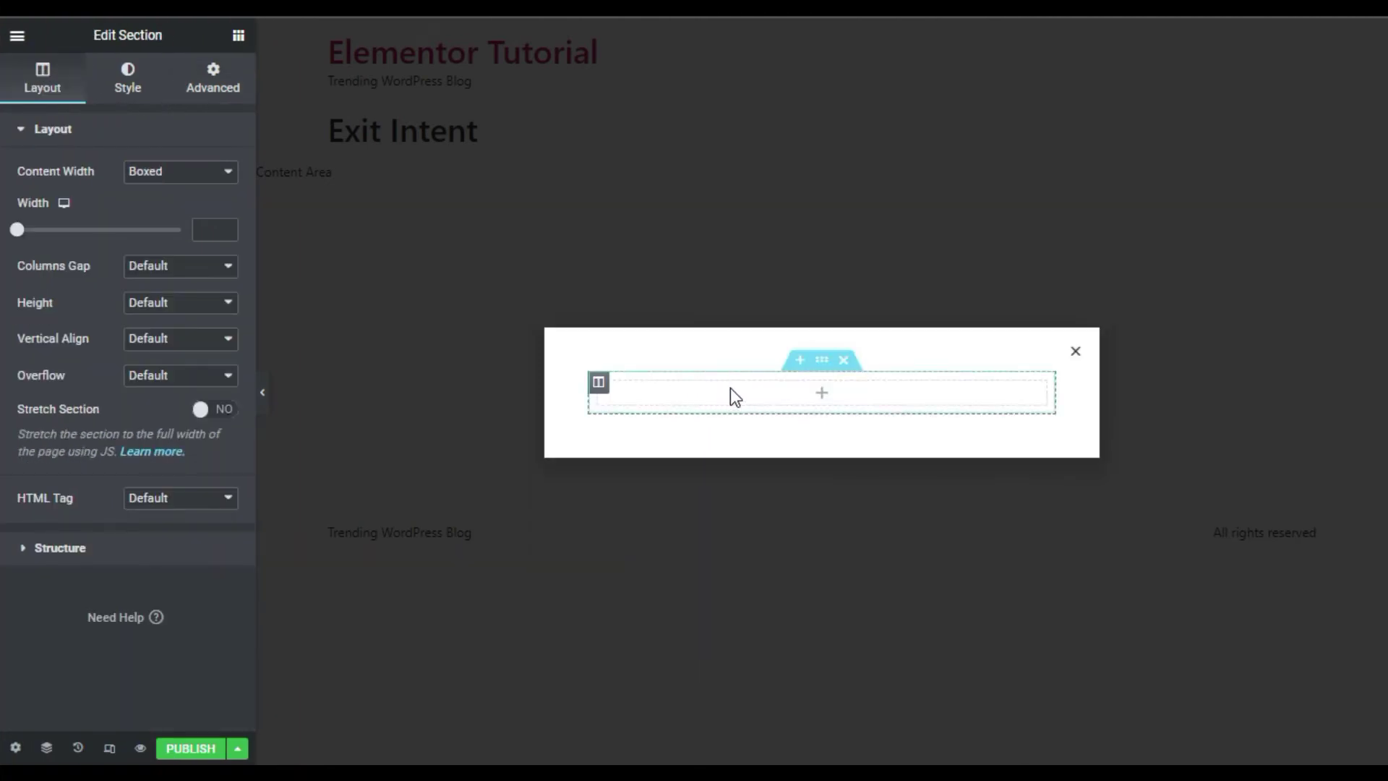
pyautogui.click(821, 393)
pyautogui.moveTo(170, 269); pyautogui.dragTo(812, 403)
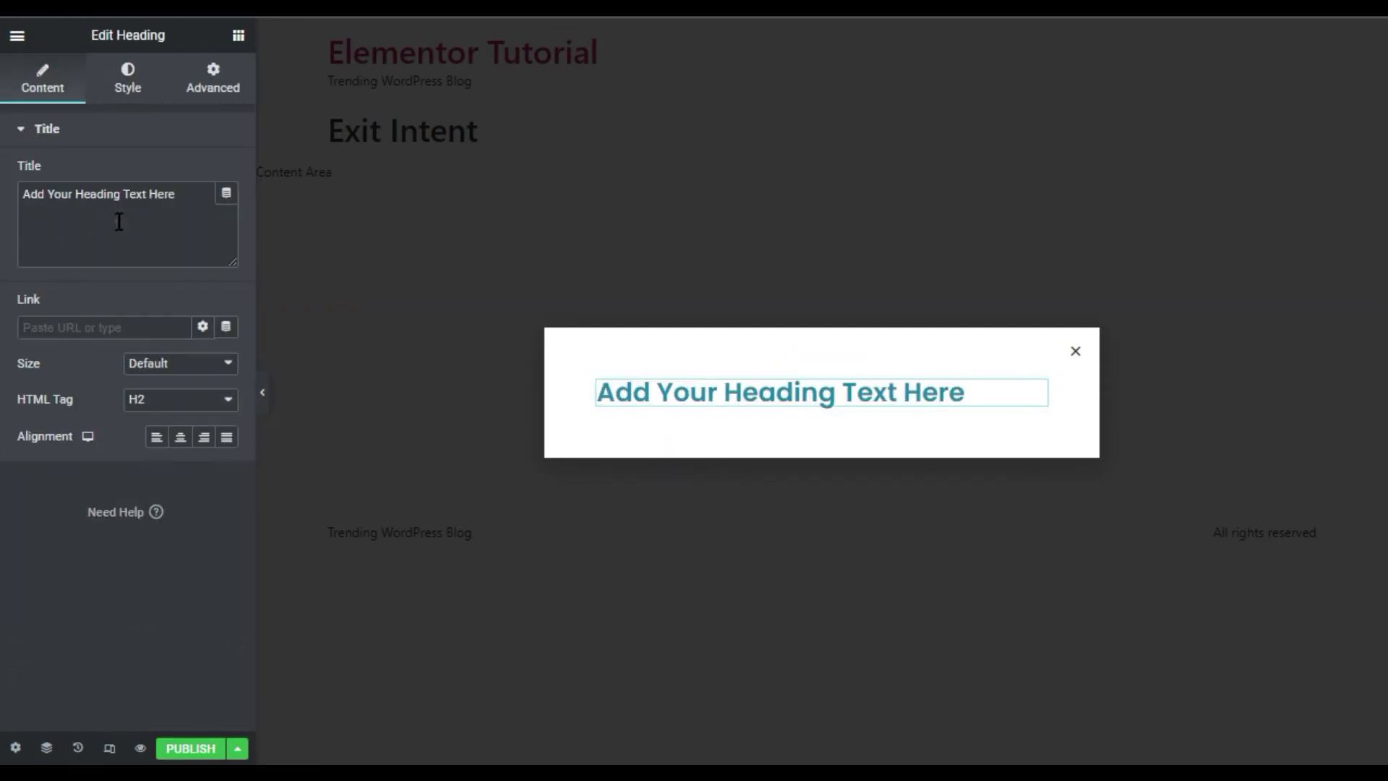
pyautogui.tripleClick(118, 222)
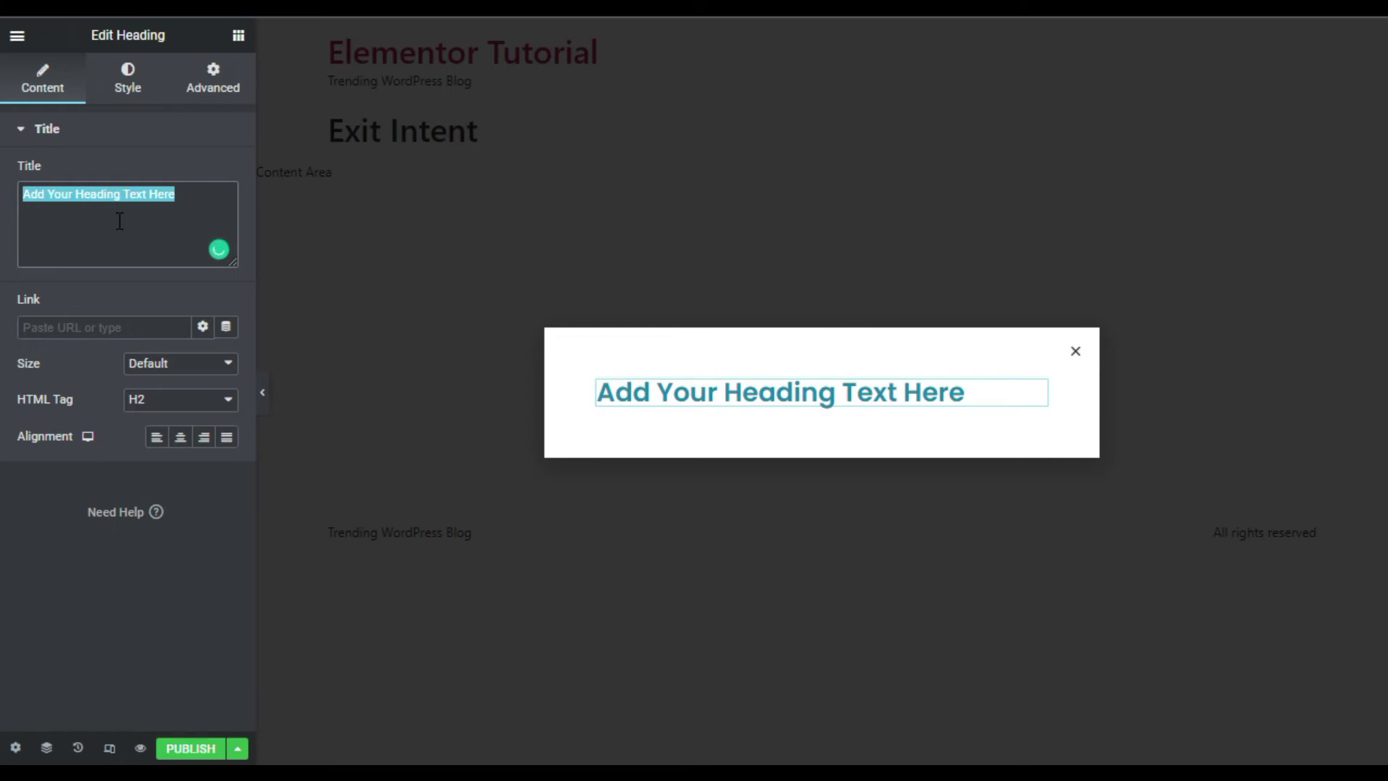
pyautogui.write("Haven't you Subscribe Yet")
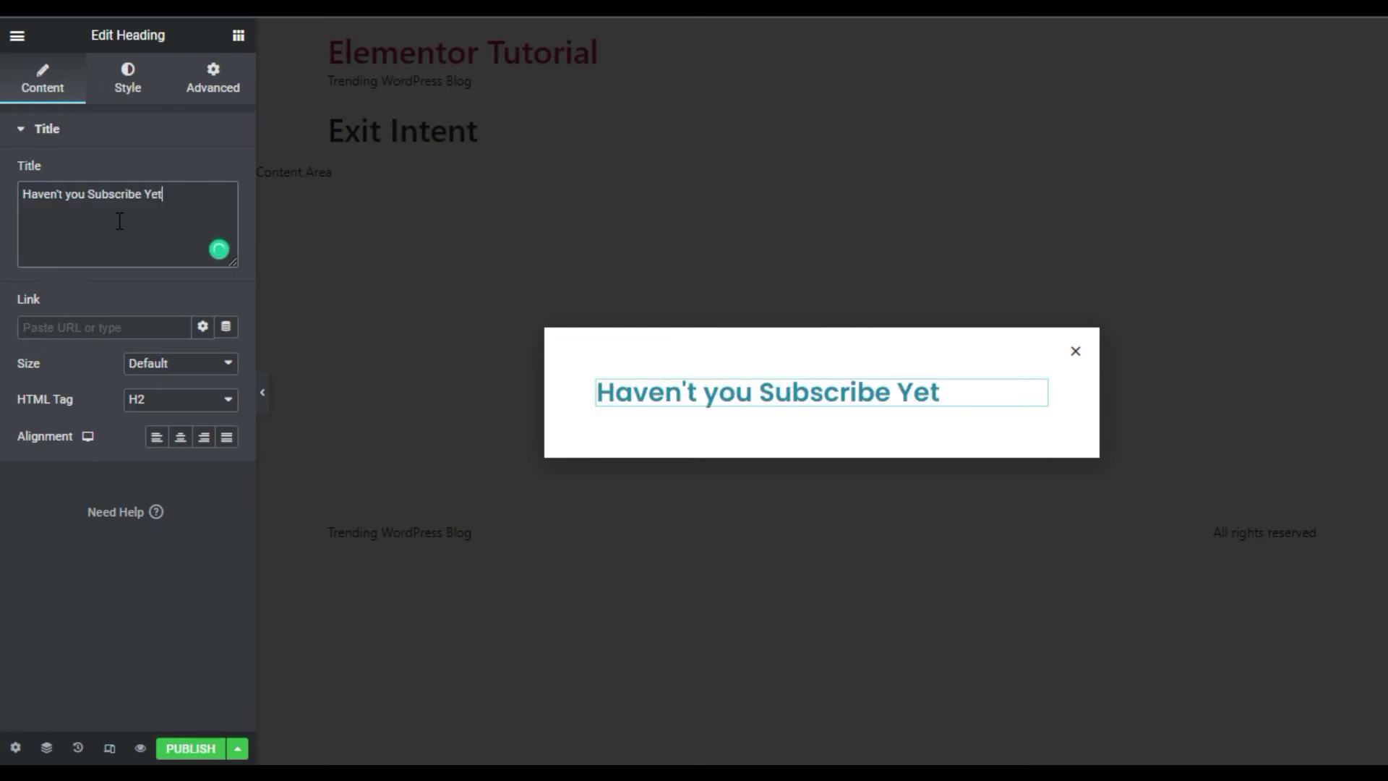
pyautogui.click(180, 437)
# Style the heading typography at 35 px, weight 700 and uppercase
pyautogui.click(124, 93)
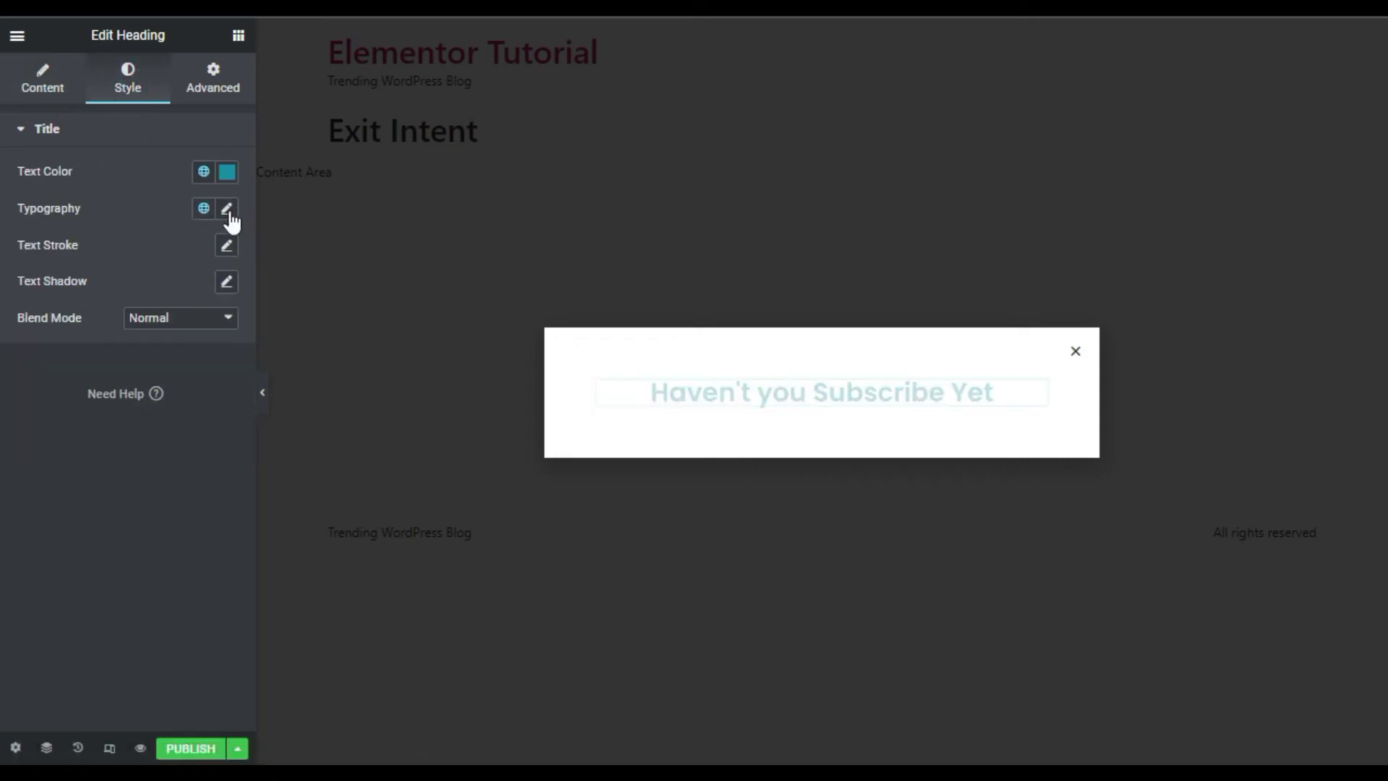
pyautogui.click(226, 210)
pyautogui.moveTo(38, 348); pyautogui.dragTo(59, 361)
pyautogui.click(215, 351)
pyautogui.click(214, 351)
pyautogui.click(214, 351)
pyautogui.click(171, 383)
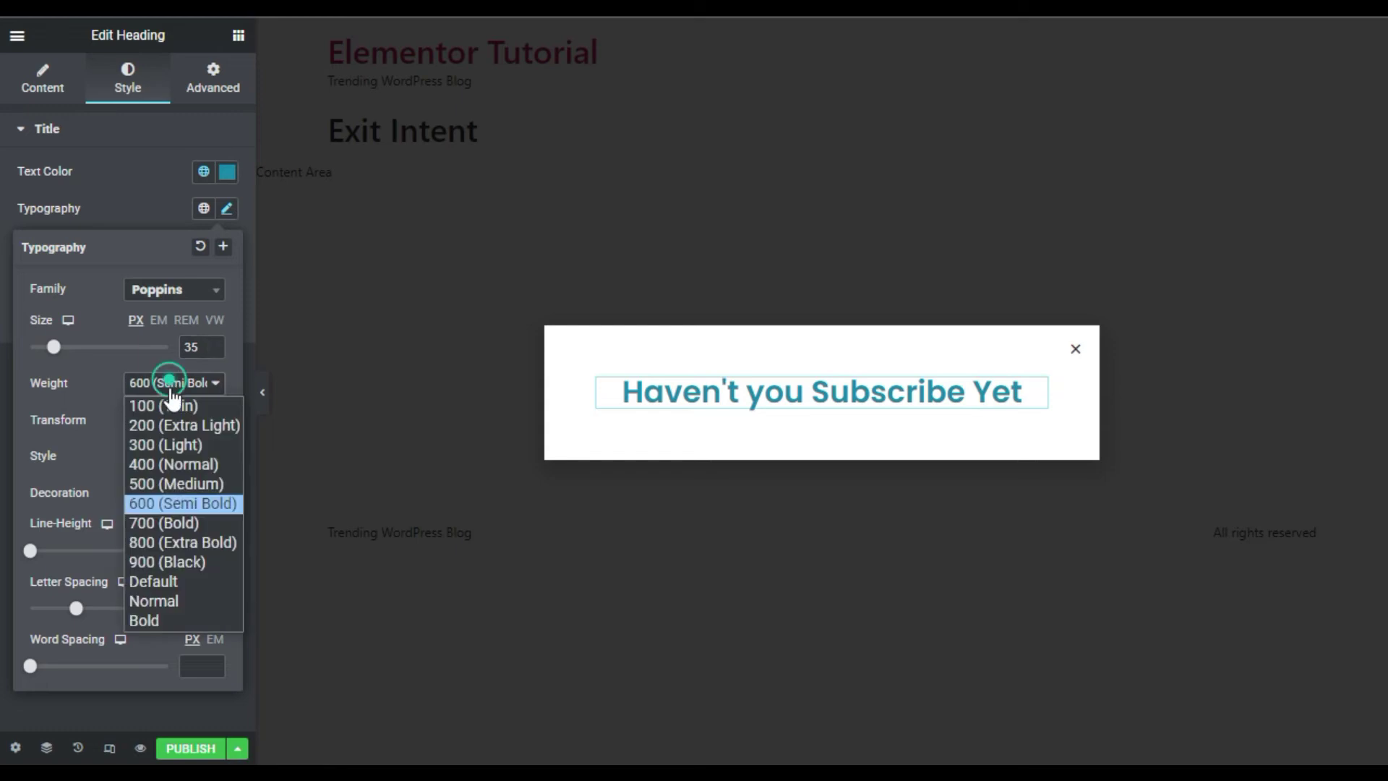
pyautogui.click(177, 523)
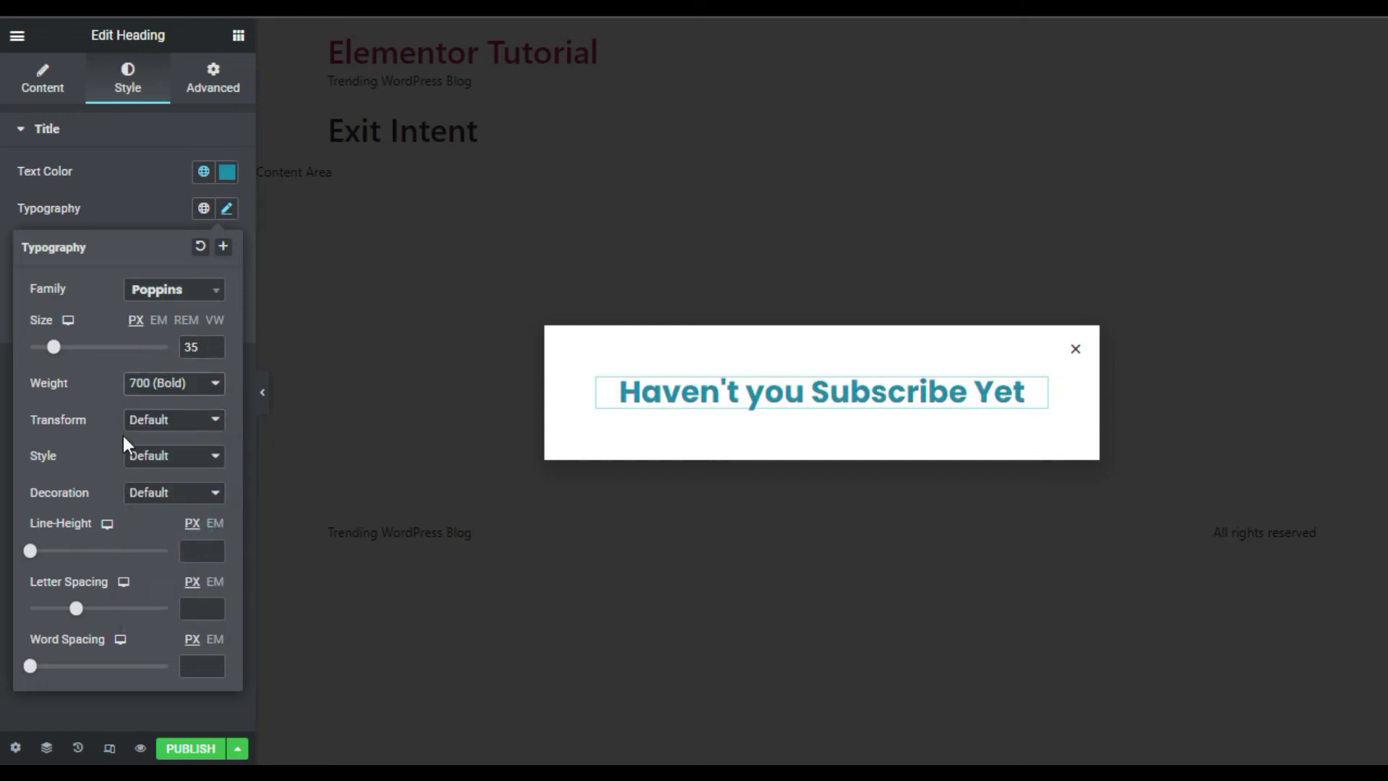
pyautogui.click(163, 420)
pyautogui.click(158, 458)
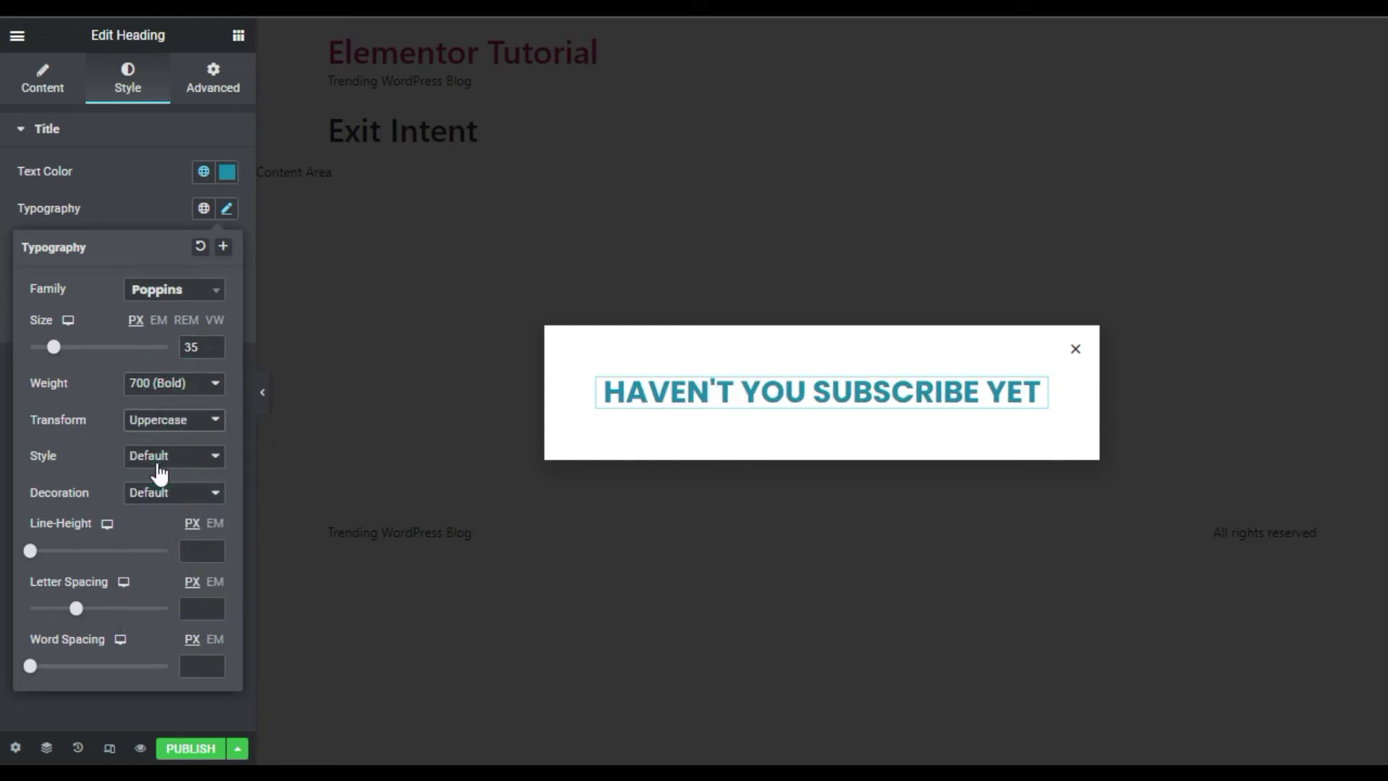
pyautogui.click(239, 36)
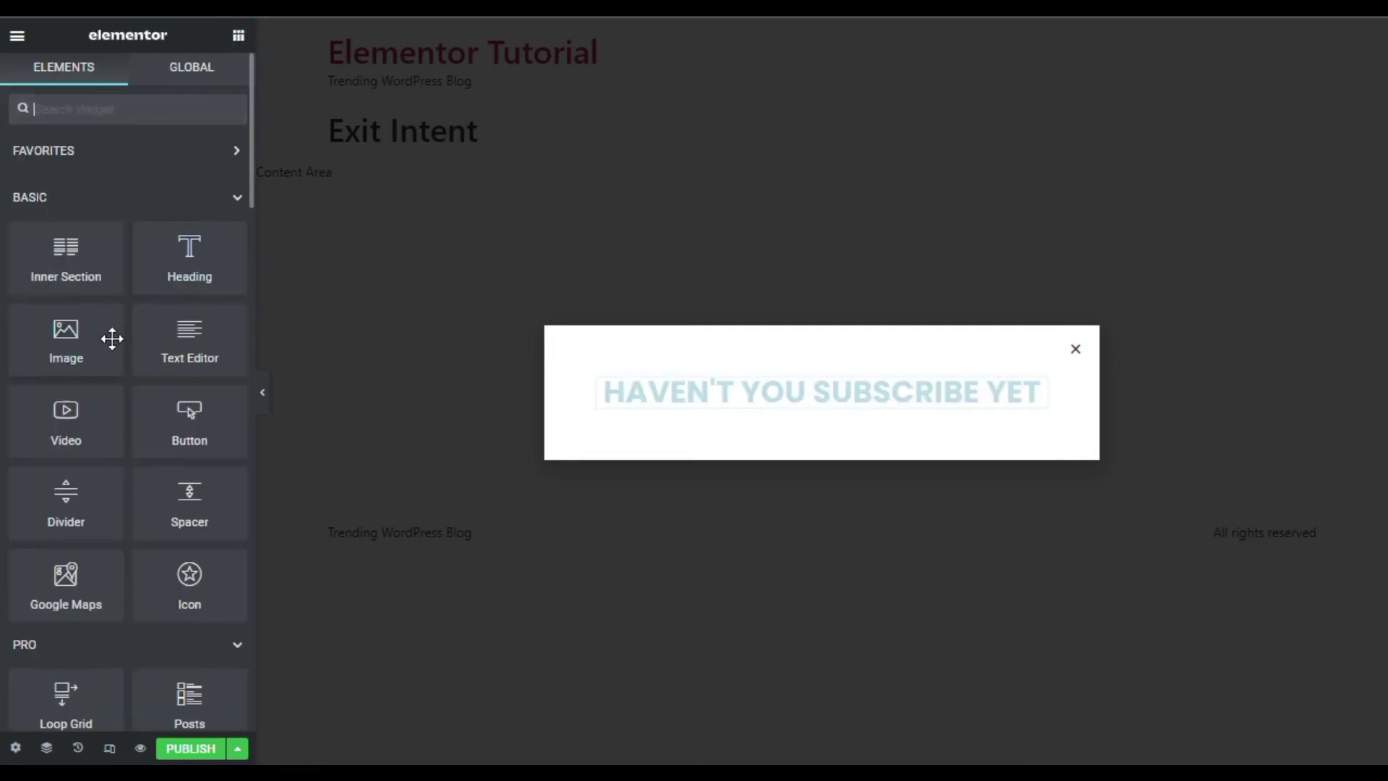
# Add a centred Text Editor line reading 'Make Sure to subscribe' below the heading
pyautogui.moveTo(181, 356); pyautogui.dragTo(837, 435)
pyautogui.moveTo(112, 441); pyautogui.dragTo(16, 358)
pyautogui.write('Make Su')
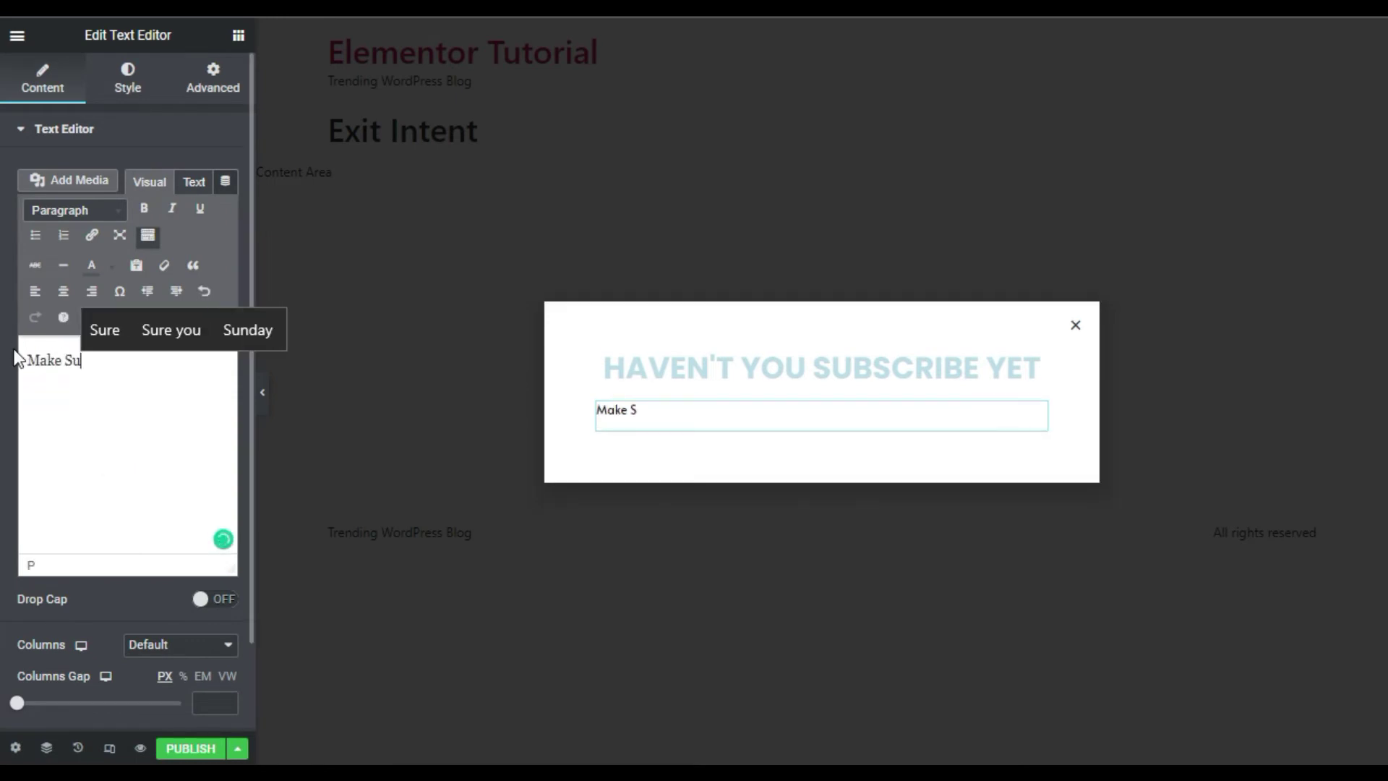
pyautogui.write('re to subscribe')
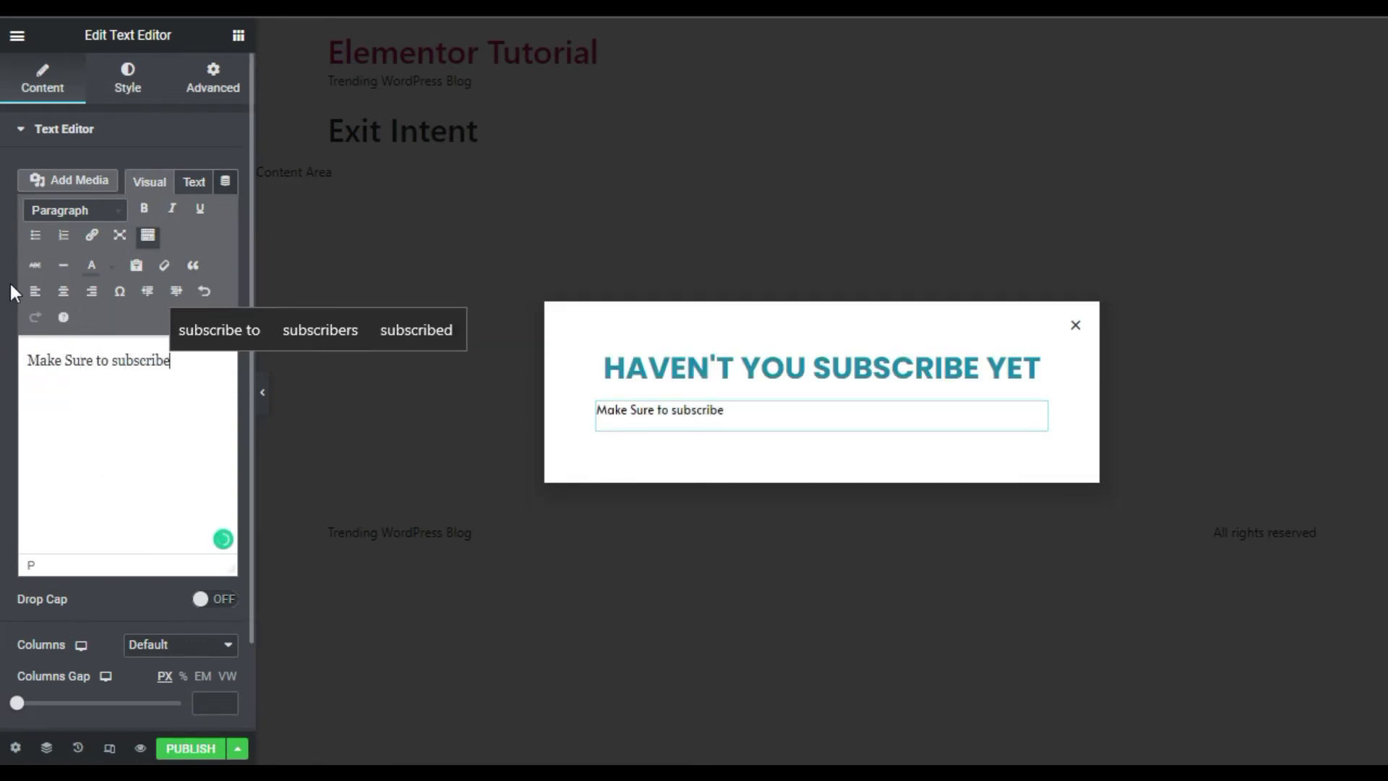
pyautogui.click(130, 85)
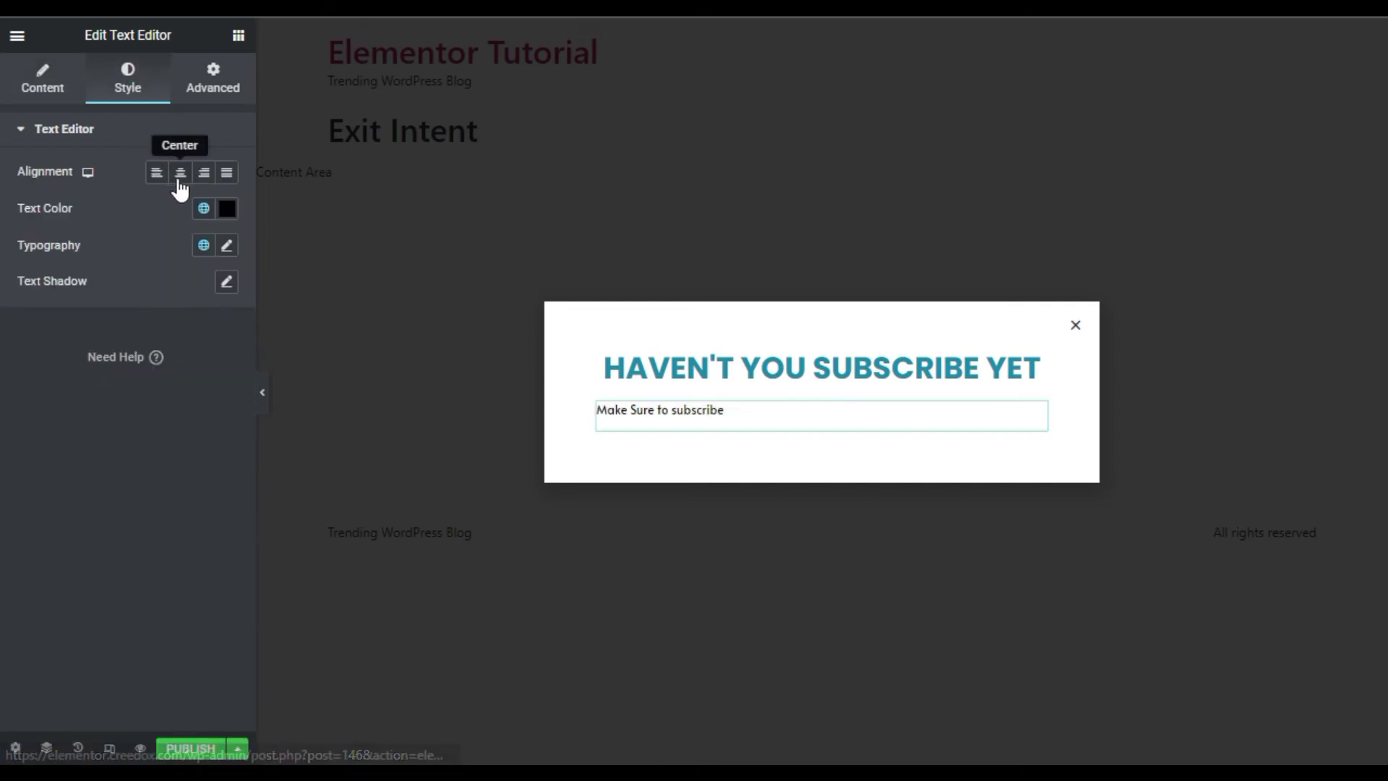
pyautogui.click(180, 172)
# Set the subtitle typography to Abel, 20 px, weight 700 (Bold)
pyautogui.click(226, 247)
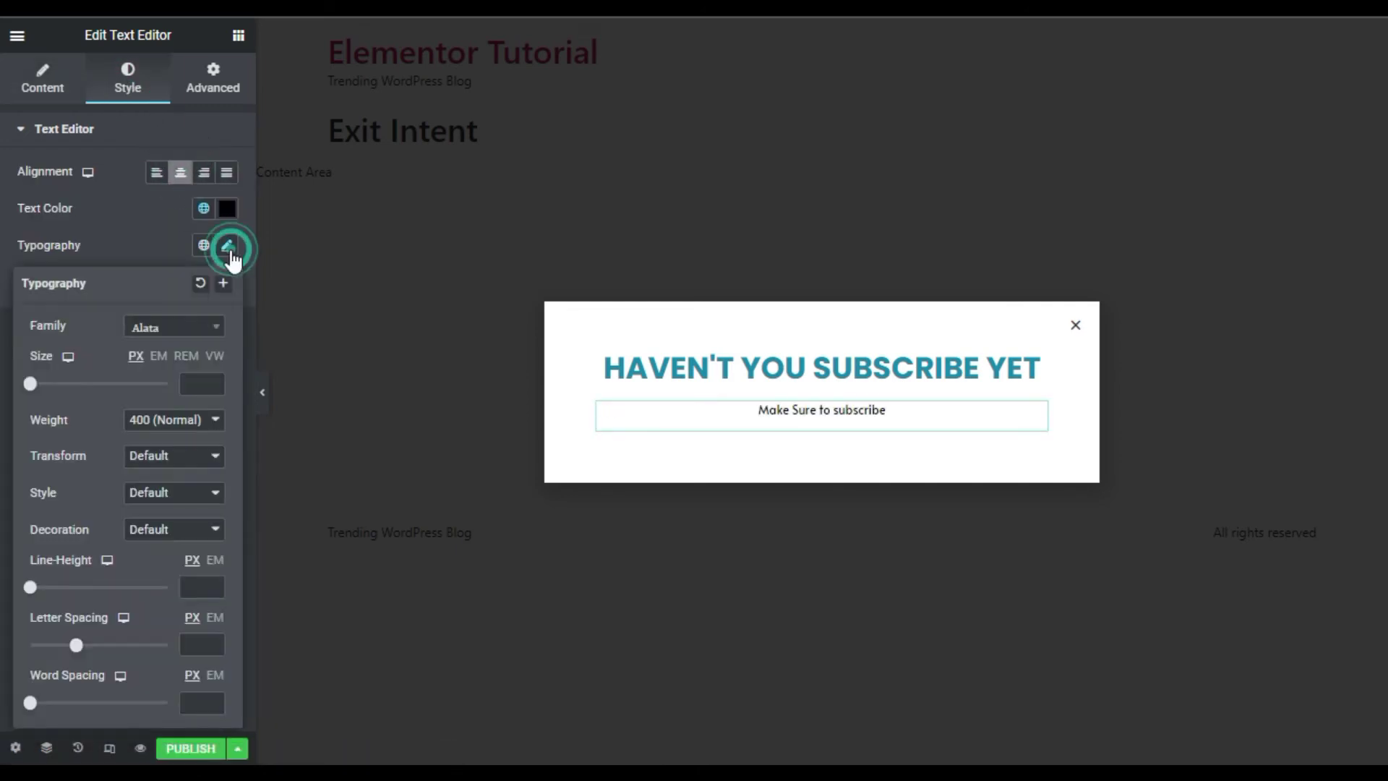
pyautogui.click(168, 328)
pyautogui.scroll(-2, 172, 444)
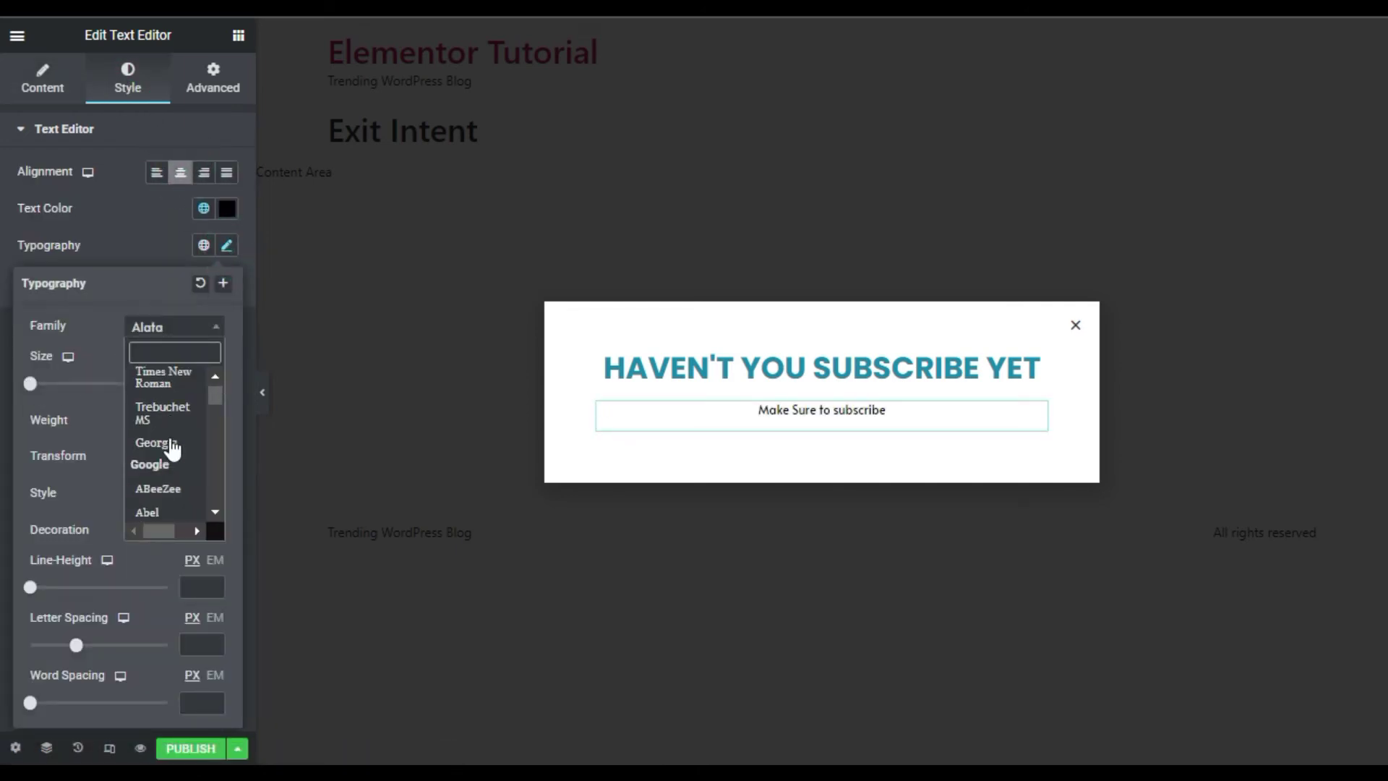
pyautogui.click(152, 512)
pyautogui.click(33, 384)
pyautogui.moveTo(46, 391); pyautogui.dragTo(50, 391)
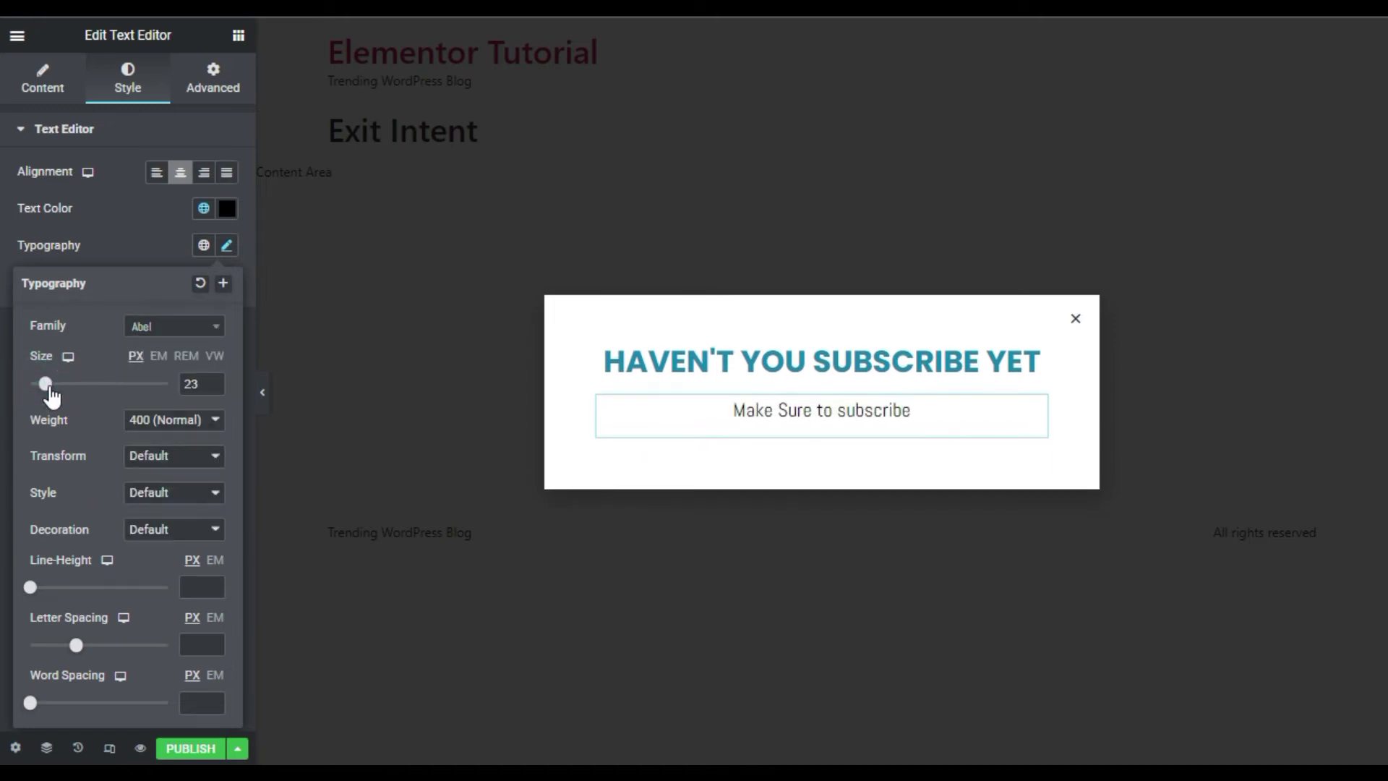
pyautogui.click(214, 388)
pyautogui.click(215, 388)
pyautogui.click(215, 388)
pyautogui.click(163, 420)
pyautogui.click(195, 559)
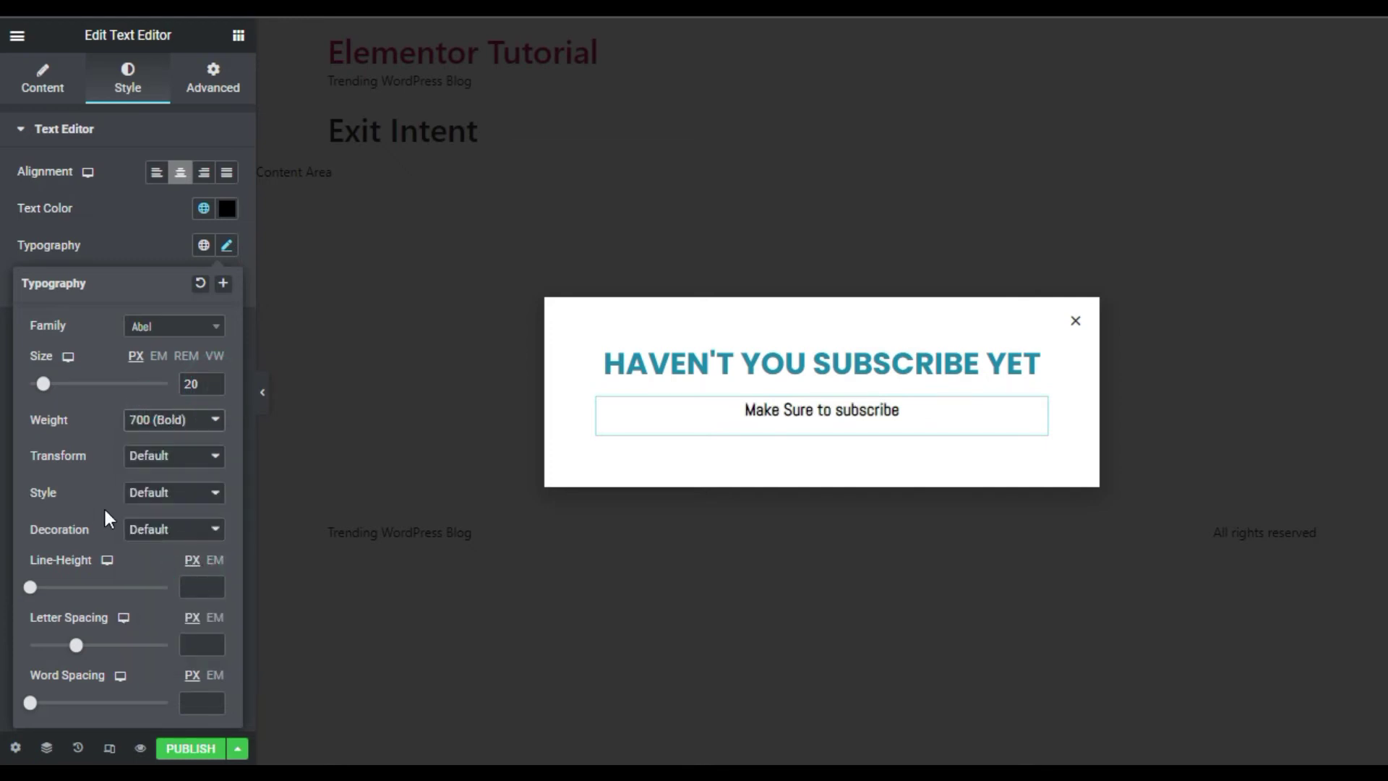
pyautogui.click(130, 245)
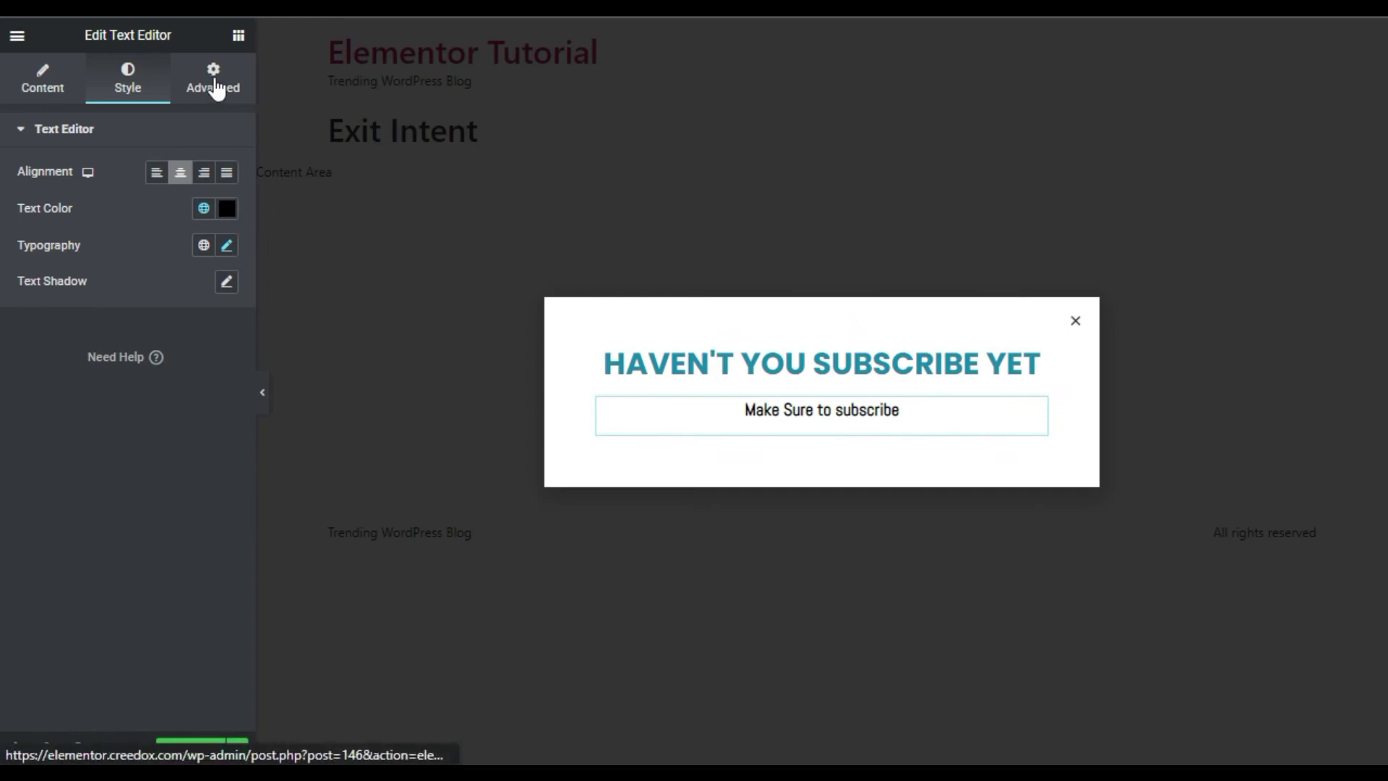
pyautogui.click(231, 40)
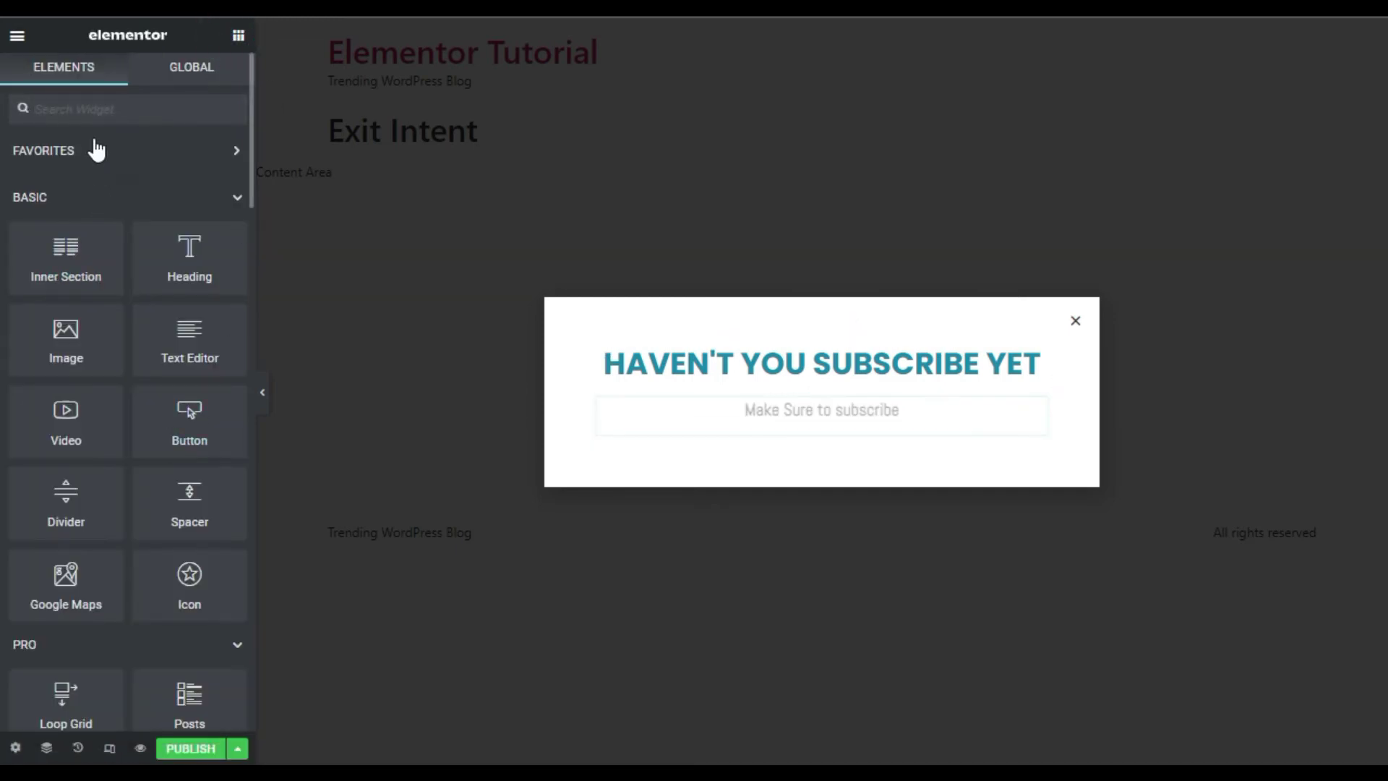
# Add a Form widget below the subtitle and delete its Message field
pyautogui.write('form')
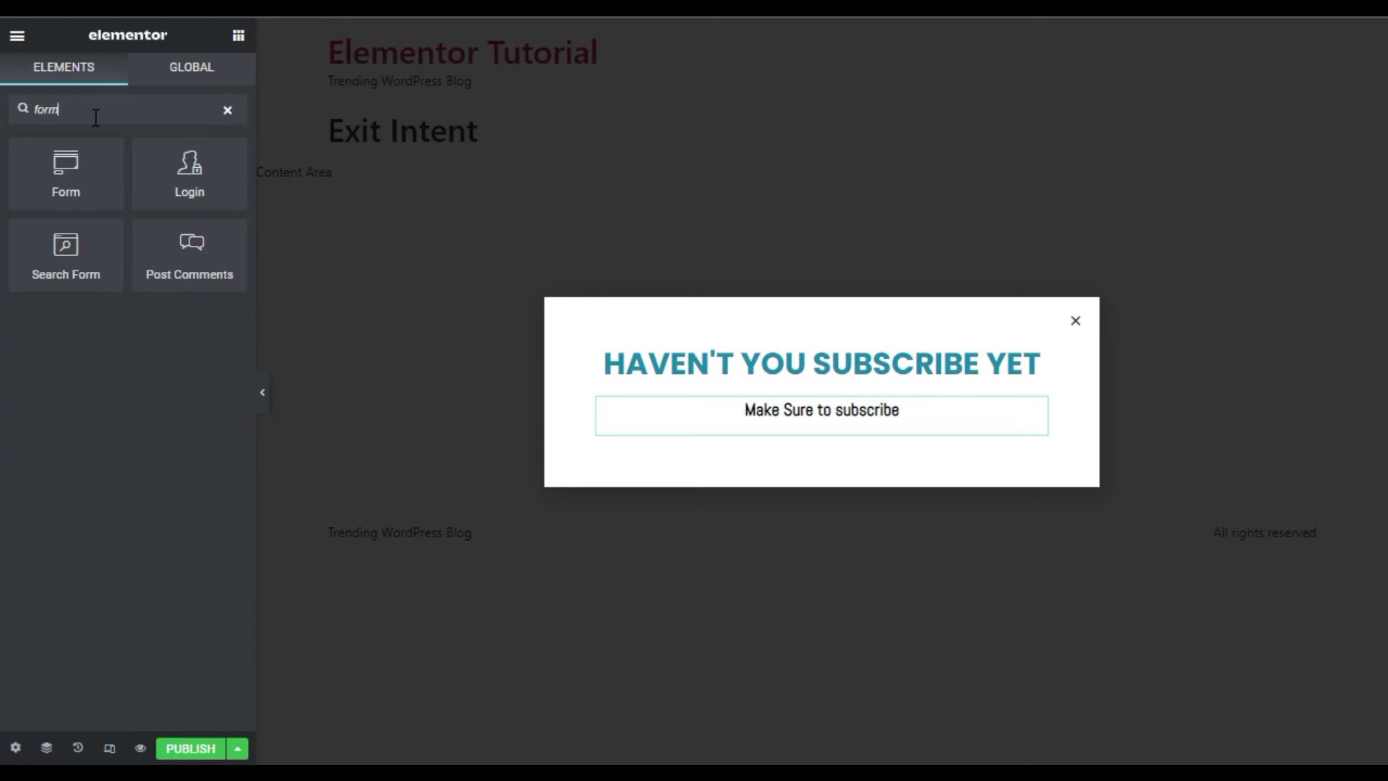
pyautogui.moveTo(65, 170); pyautogui.dragTo(843, 428)
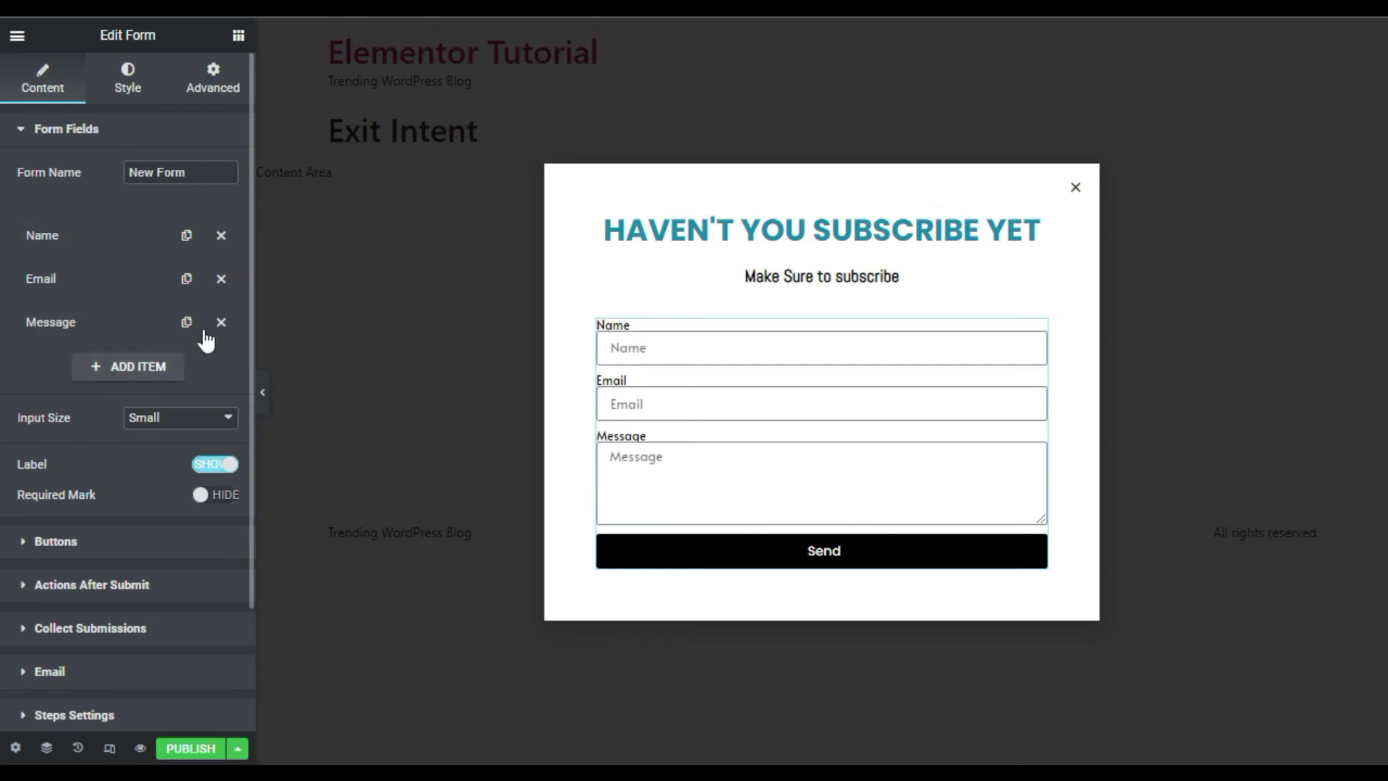
pyautogui.click(219, 321)
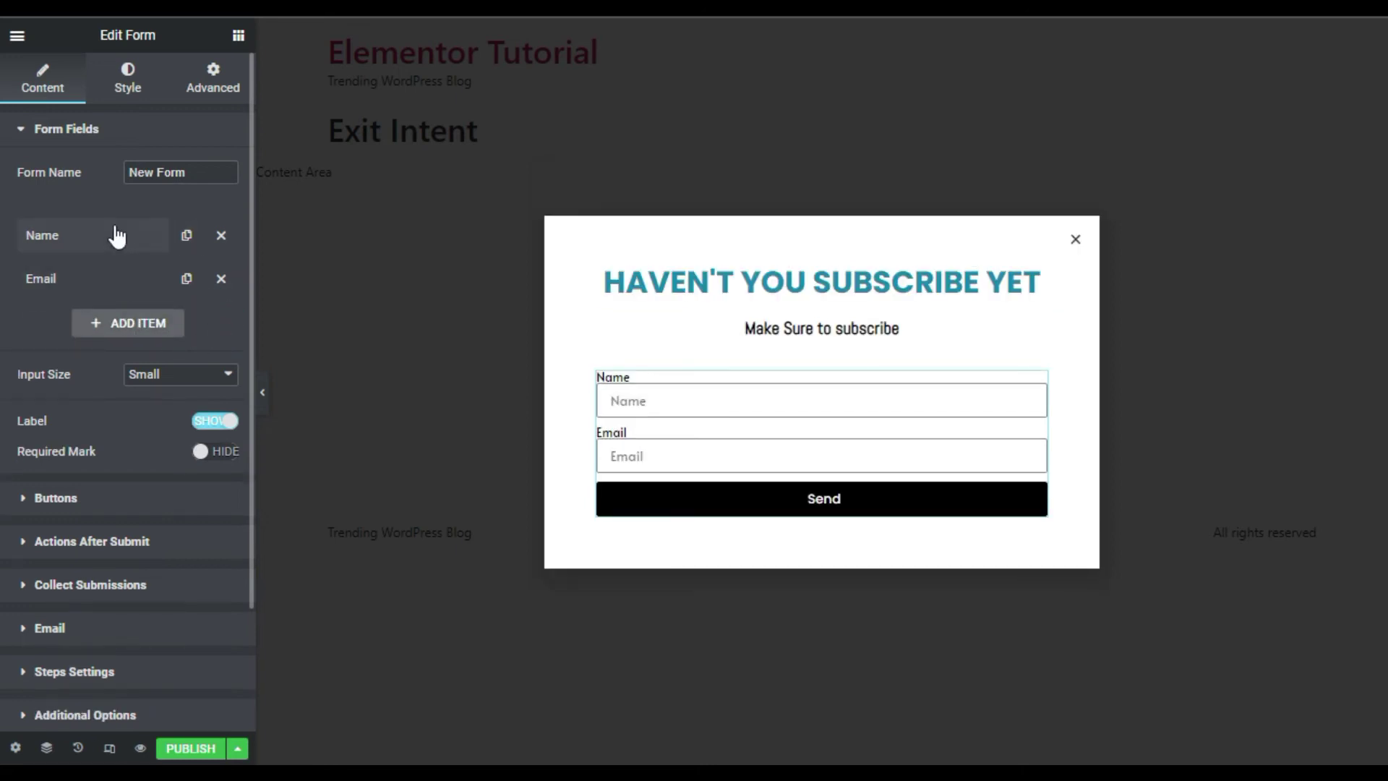
pyautogui.click(89, 248)
pyautogui.click(88, 242)
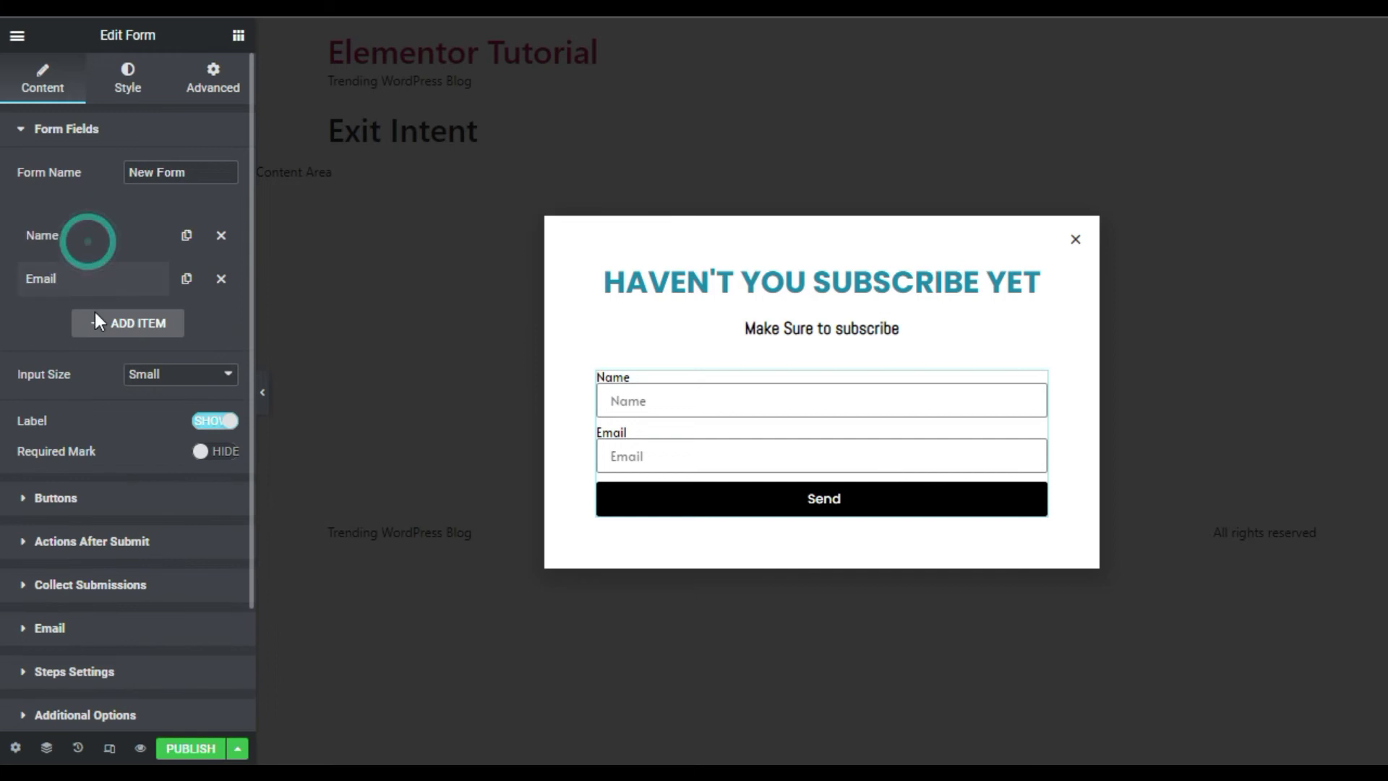
pyautogui.click(80, 278)
pyautogui.click(78, 279)
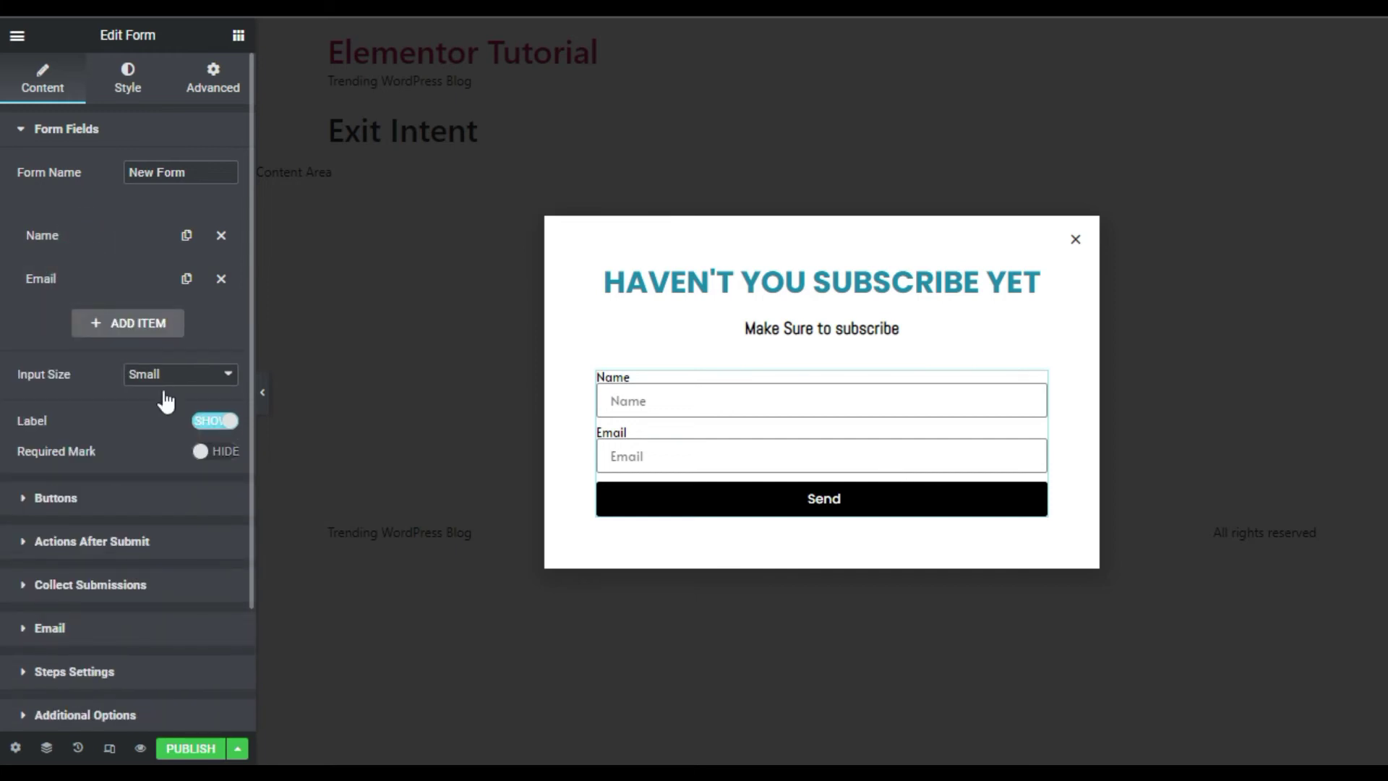
# Hide the form's field labels and make the Name field required
pyautogui.click(212, 422)
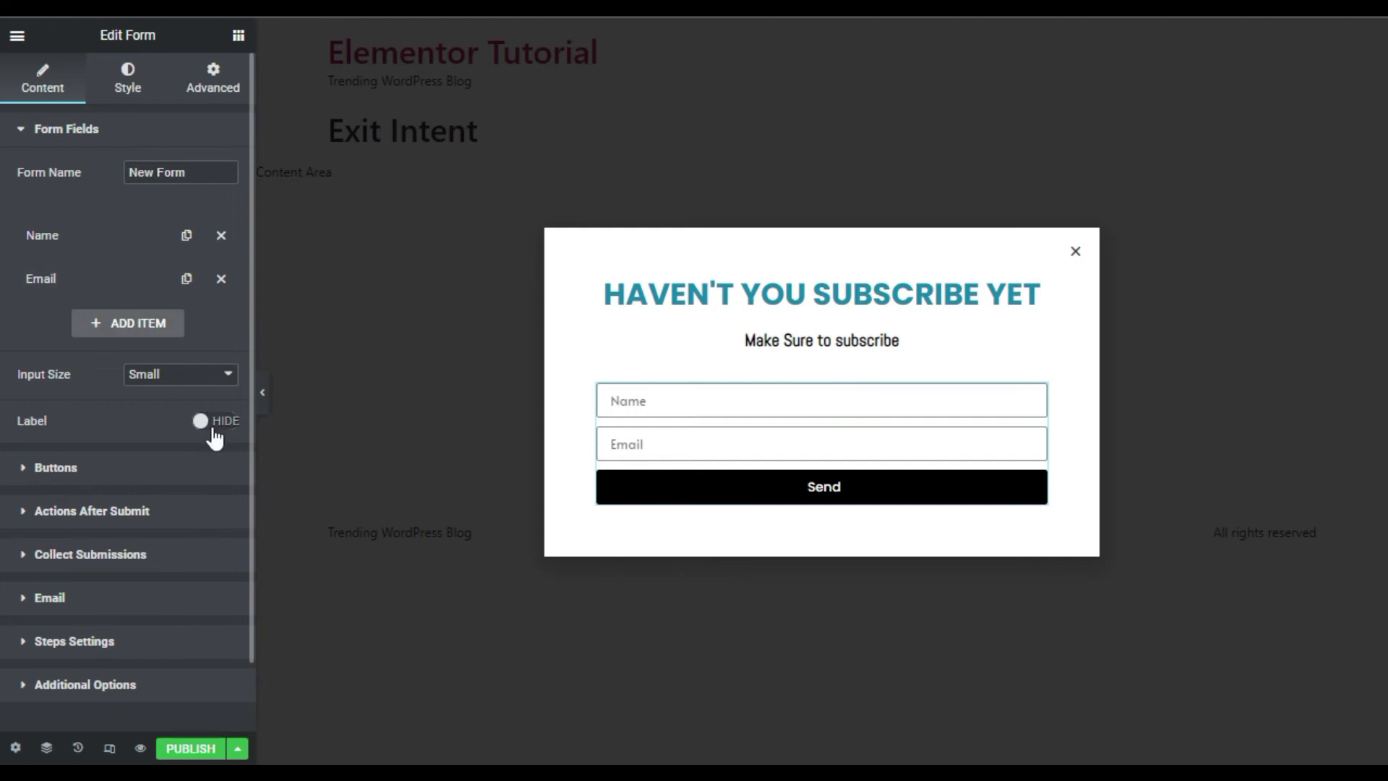
pyautogui.click(203, 427)
pyautogui.click(211, 453)
pyautogui.click(207, 422)
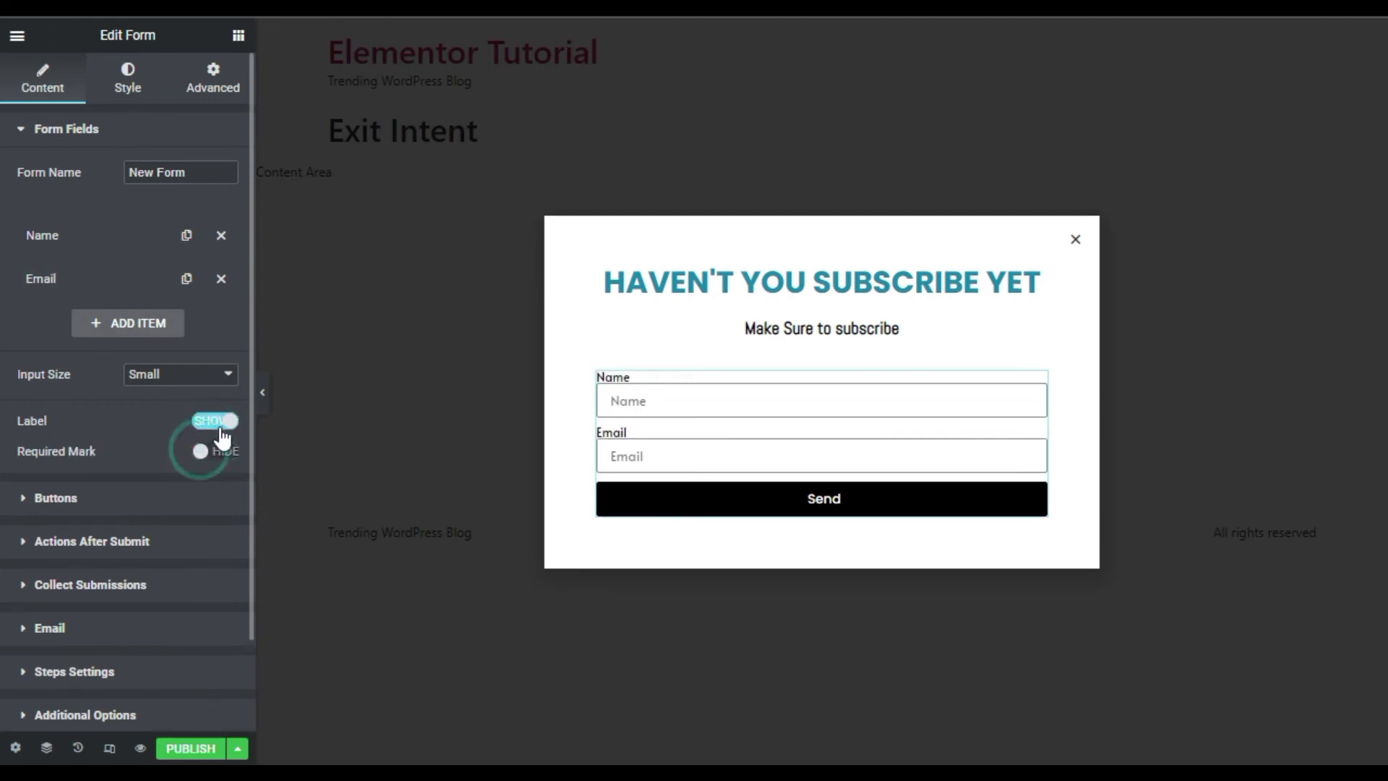
pyautogui.click(29, 238)
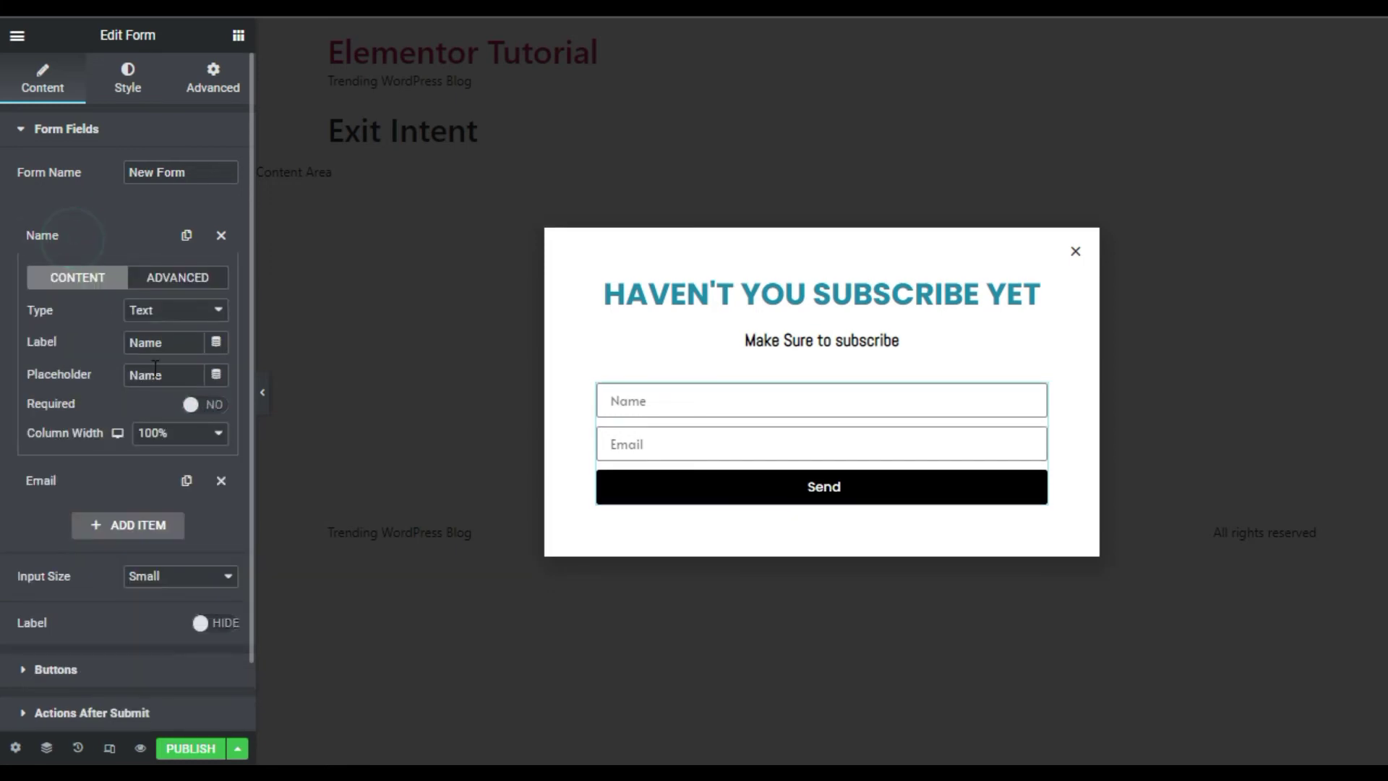
pyautogui.click(192, 406)
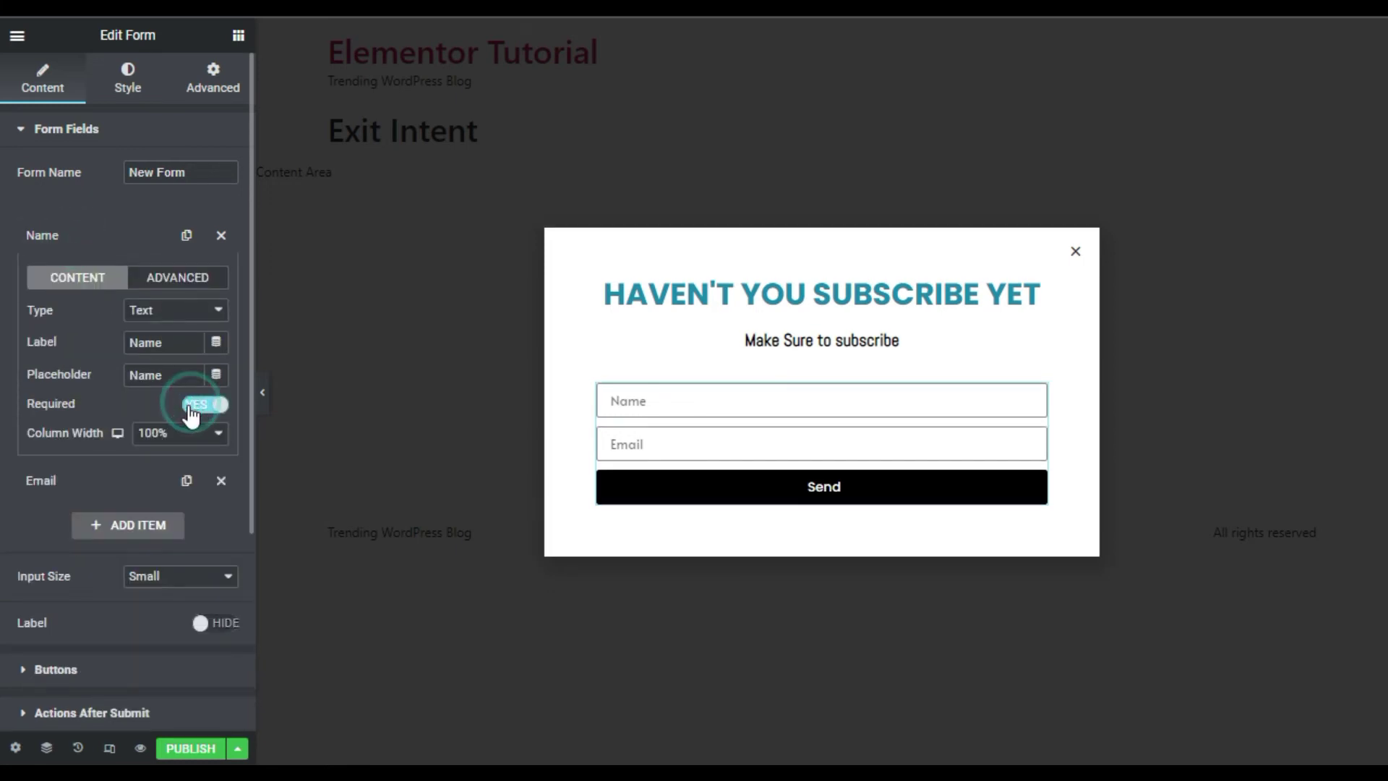
pyautogui.scroll(-3, 92, 673)
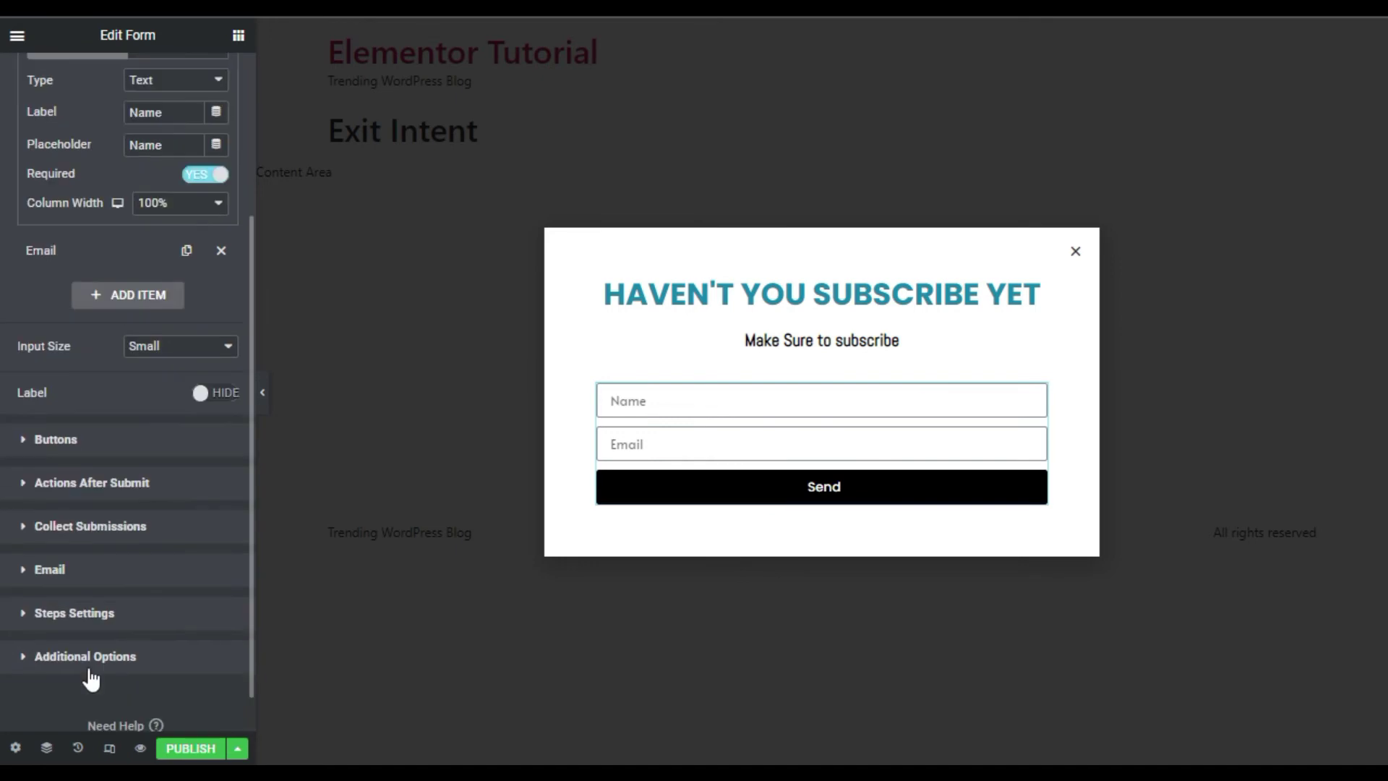
# Make the submit button centred, Medium size, with the text 'Subscribe'
pyautogui.click(98, 442)
pyautogui.click(170, 245)
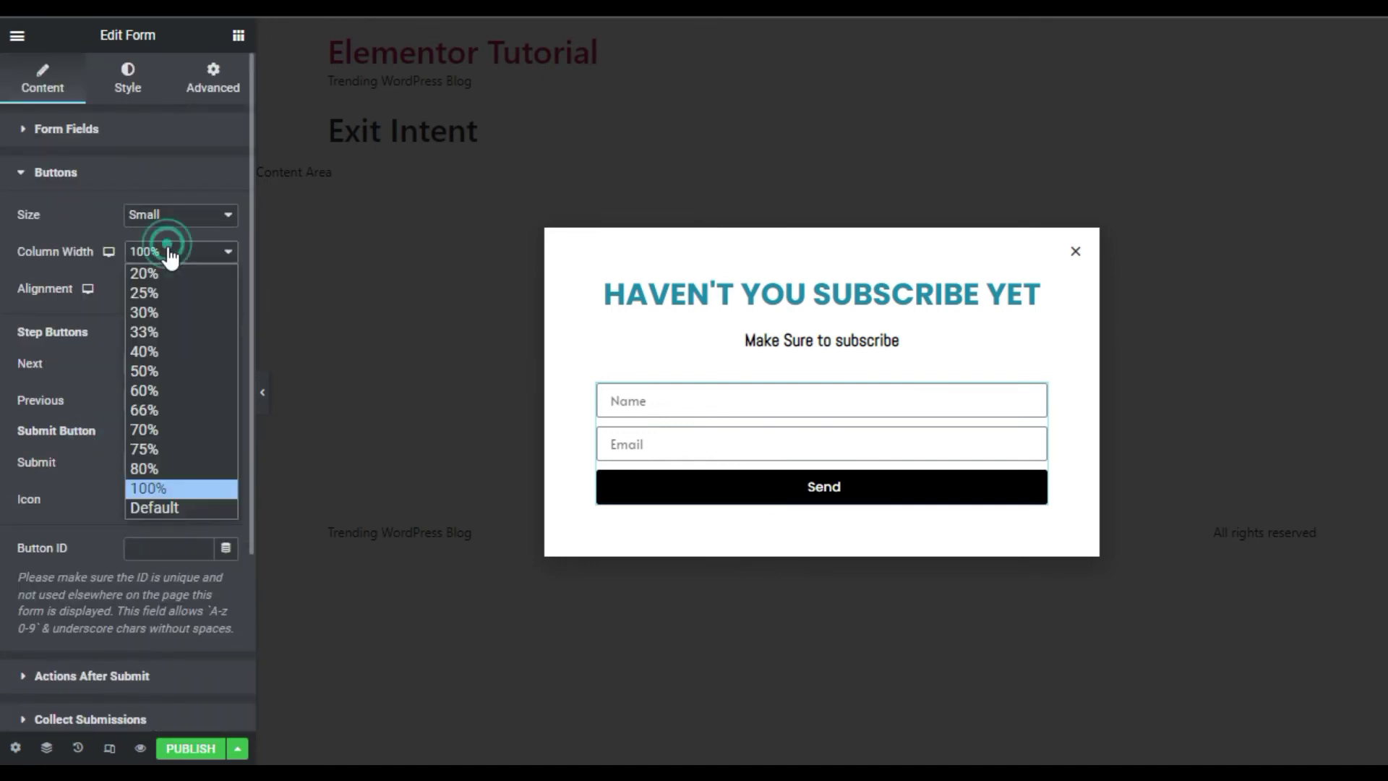
pyautogui.click(78, 384)
pyautogui.click(180, 288)
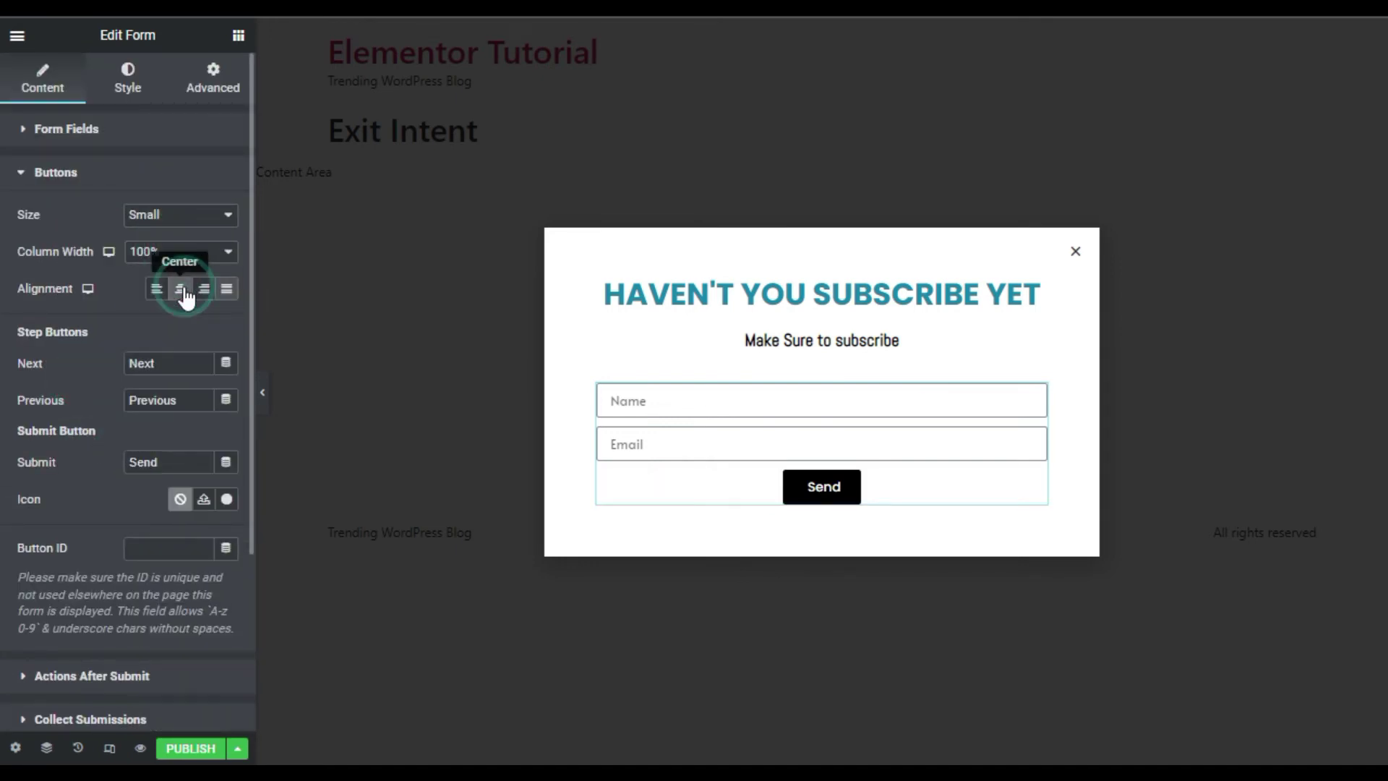
pyautogui.click(191, 404)
pyautogui.doubleClick(177, 462)
pyautogui.write('Subscribe')
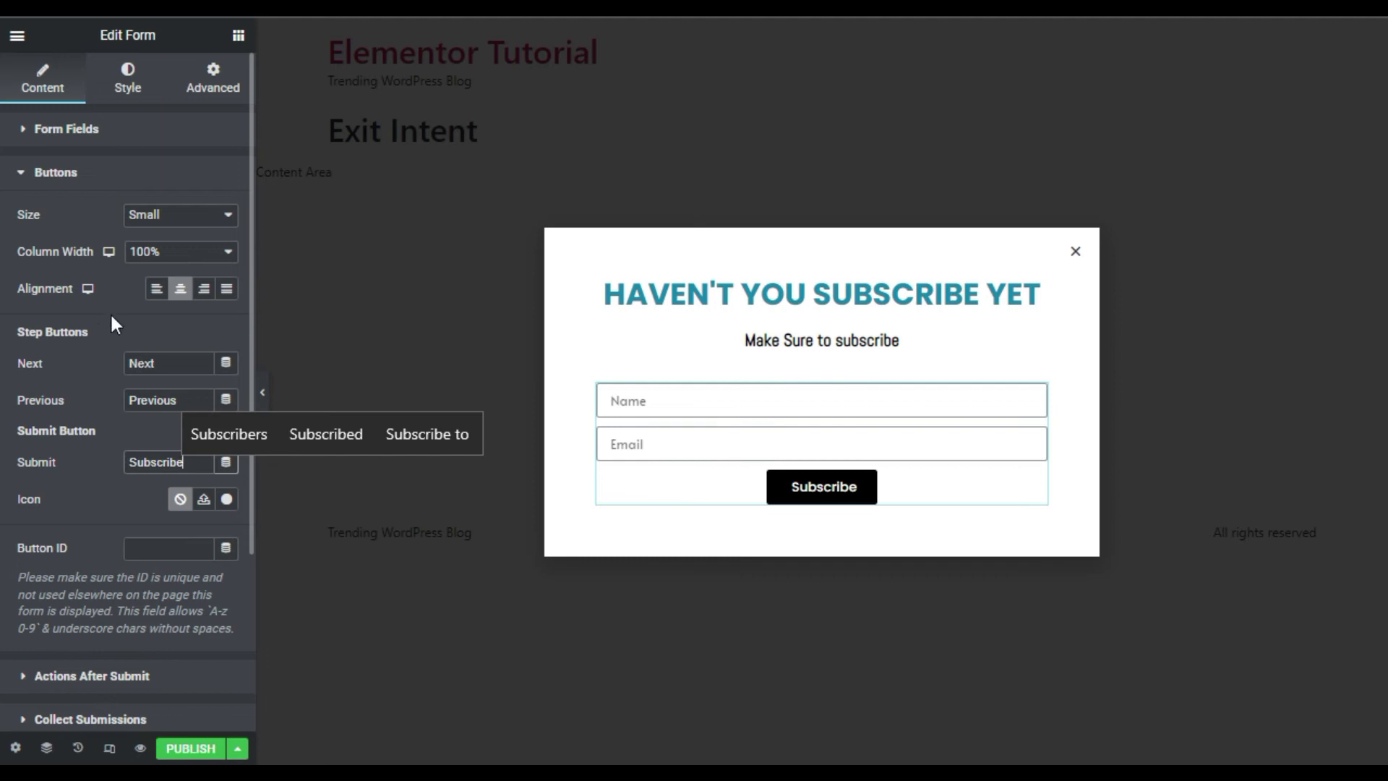
pyautogui.click(170, 214)
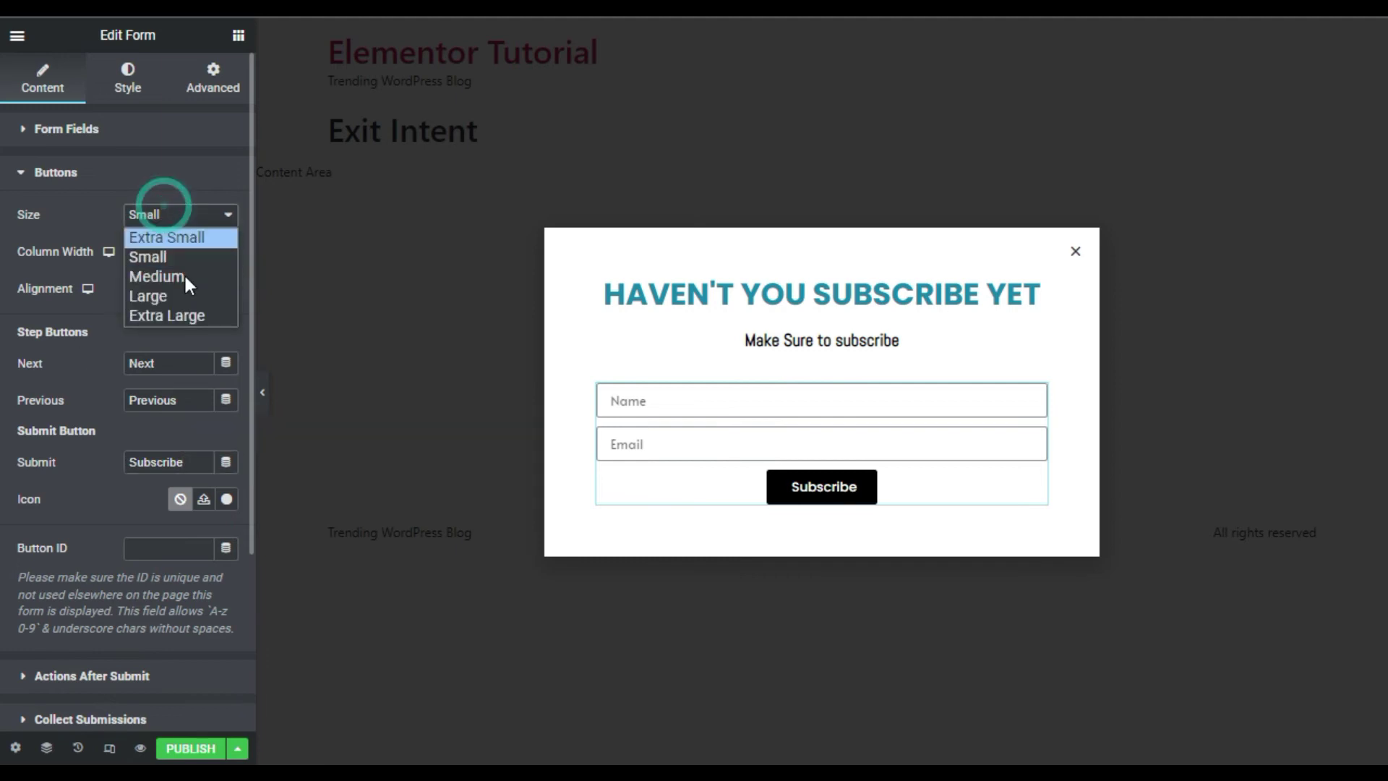
pyautogui.click(189, 276)
pyautogui.scroll(-3, 133, 607)
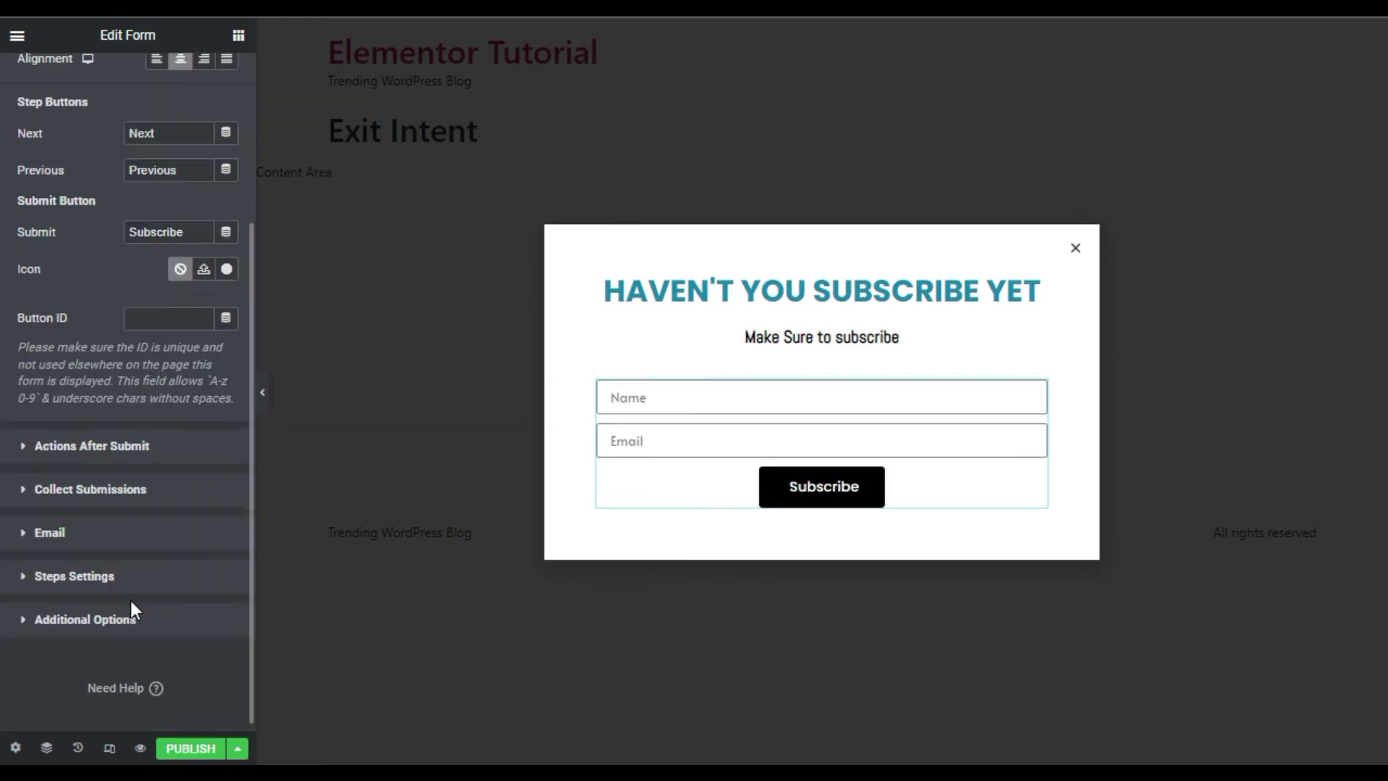
pyautogui.click(73, 446)
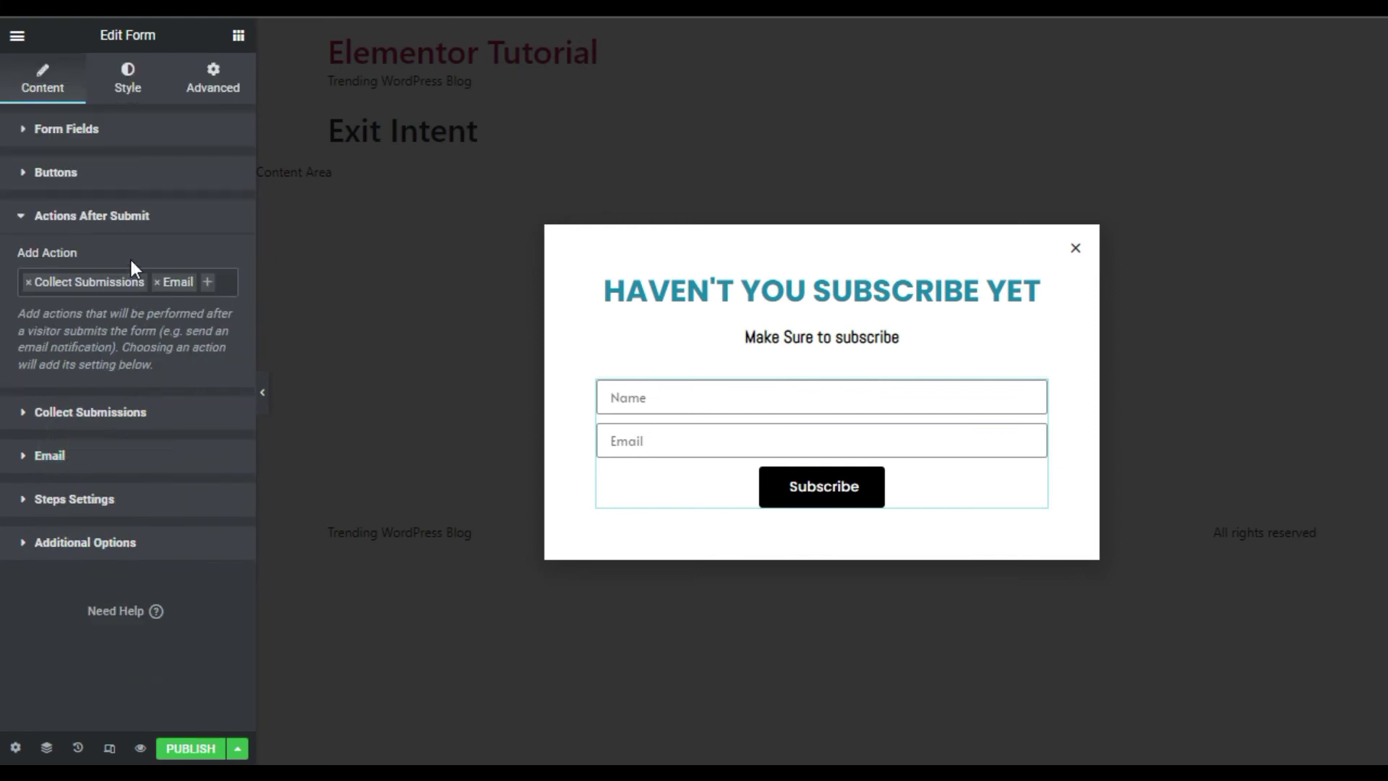
# Review the submit actions, the email recipient, subject and [all-fields] message, and the multi-step settings
pyautogui.click(90, 285)
pyautogui.click(181, 248)
pyautogui.click(122, 456)
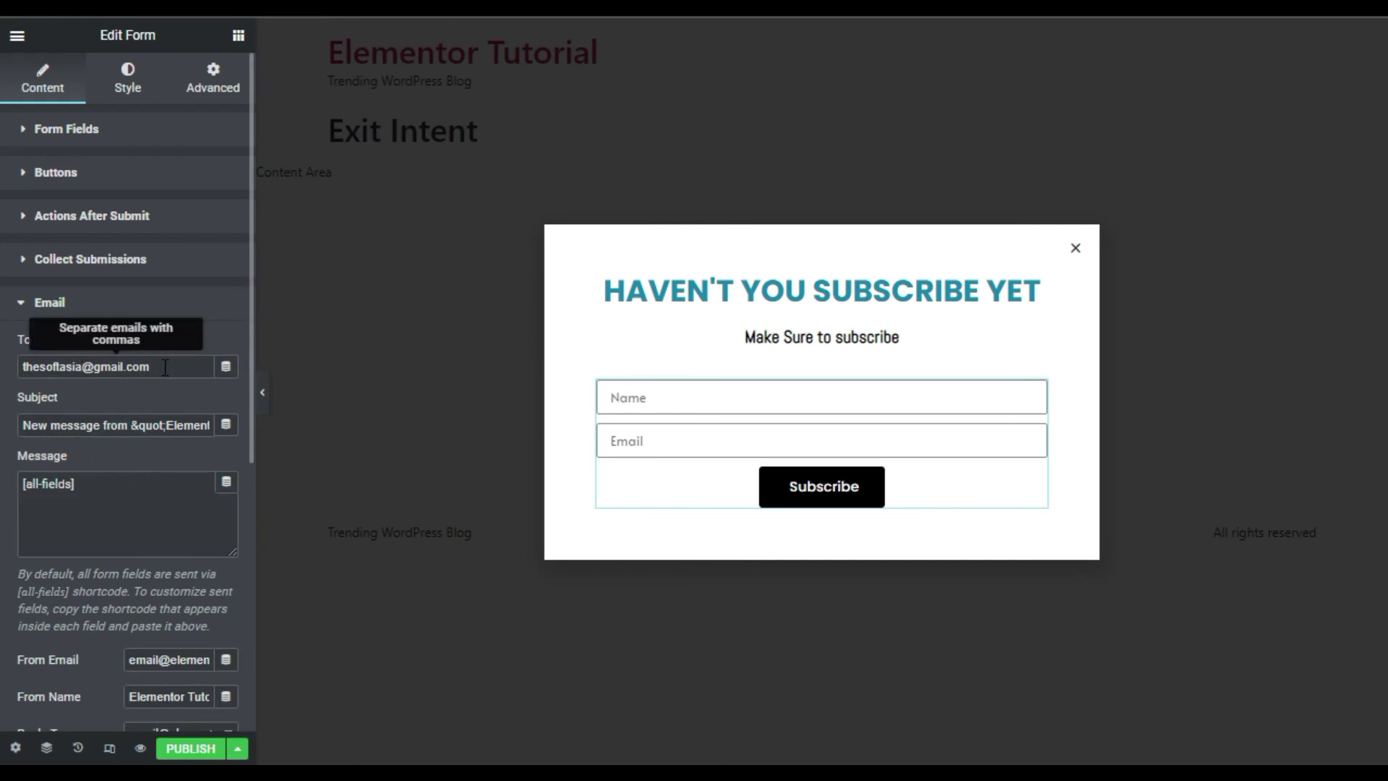
pyautogui.moveTo(161, 362); pyautogui.dragTo(10, 372)
pyautogui.moveTo(41, 425); pyautogui.dragTo(188, 425)
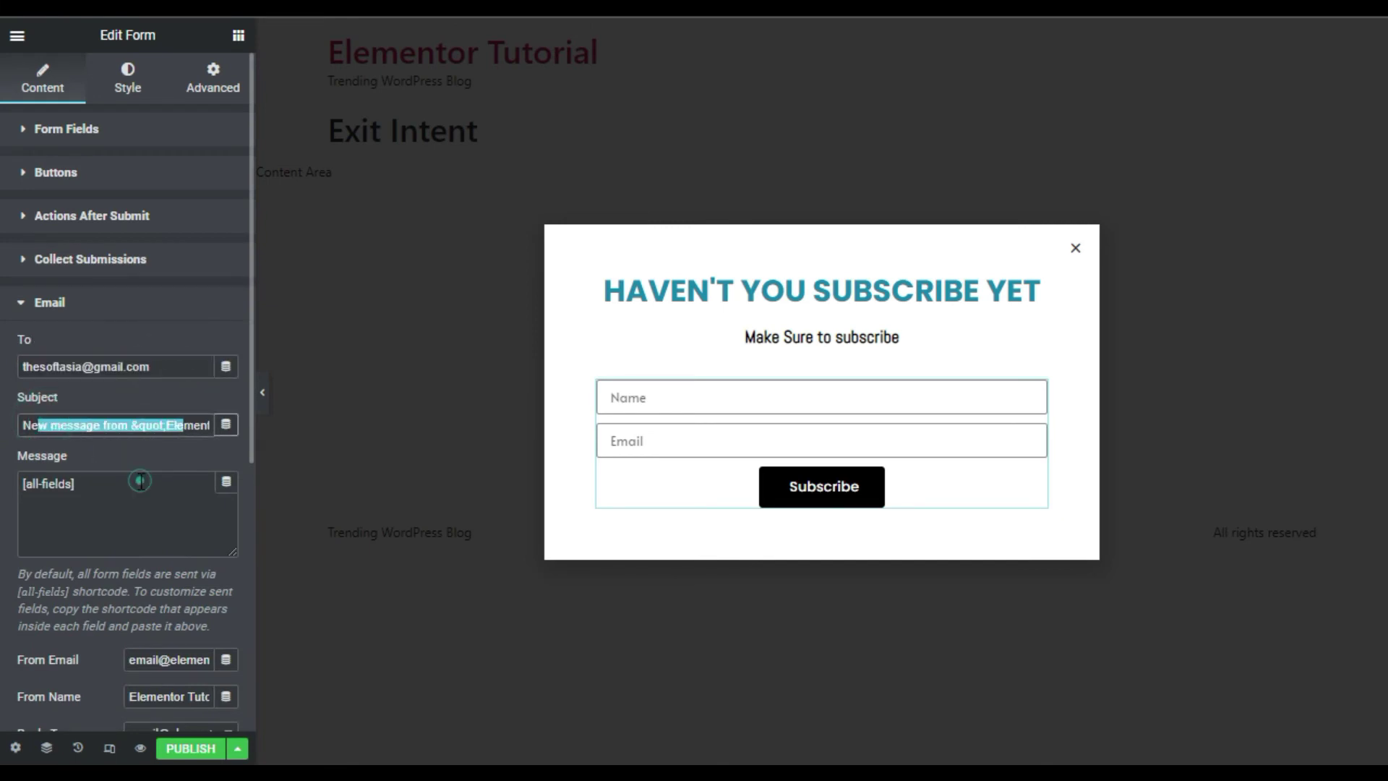
pyautogui.moveTo(126, 490); pyautogui.dragTo(10, 501)
pyautogui.click(97, 308)
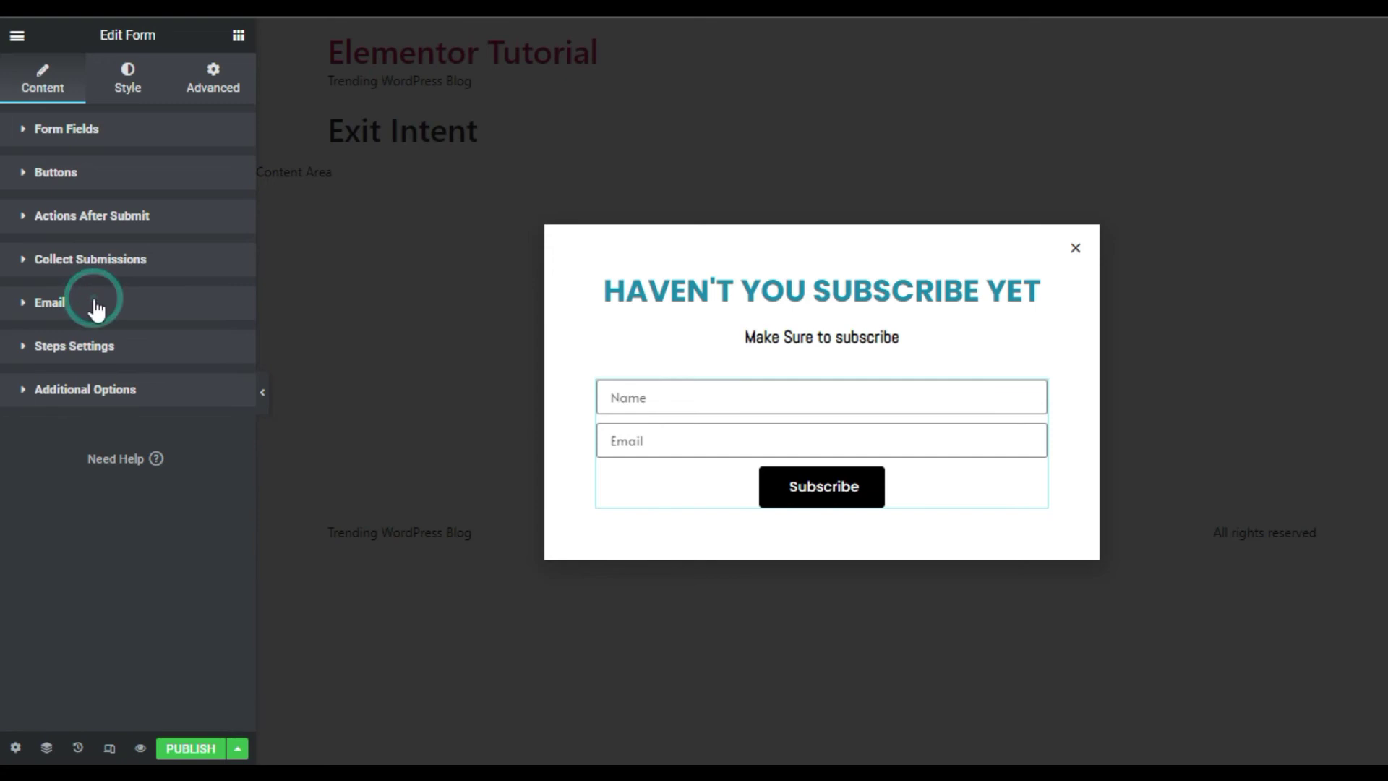
pyautogui.click(113, 347)
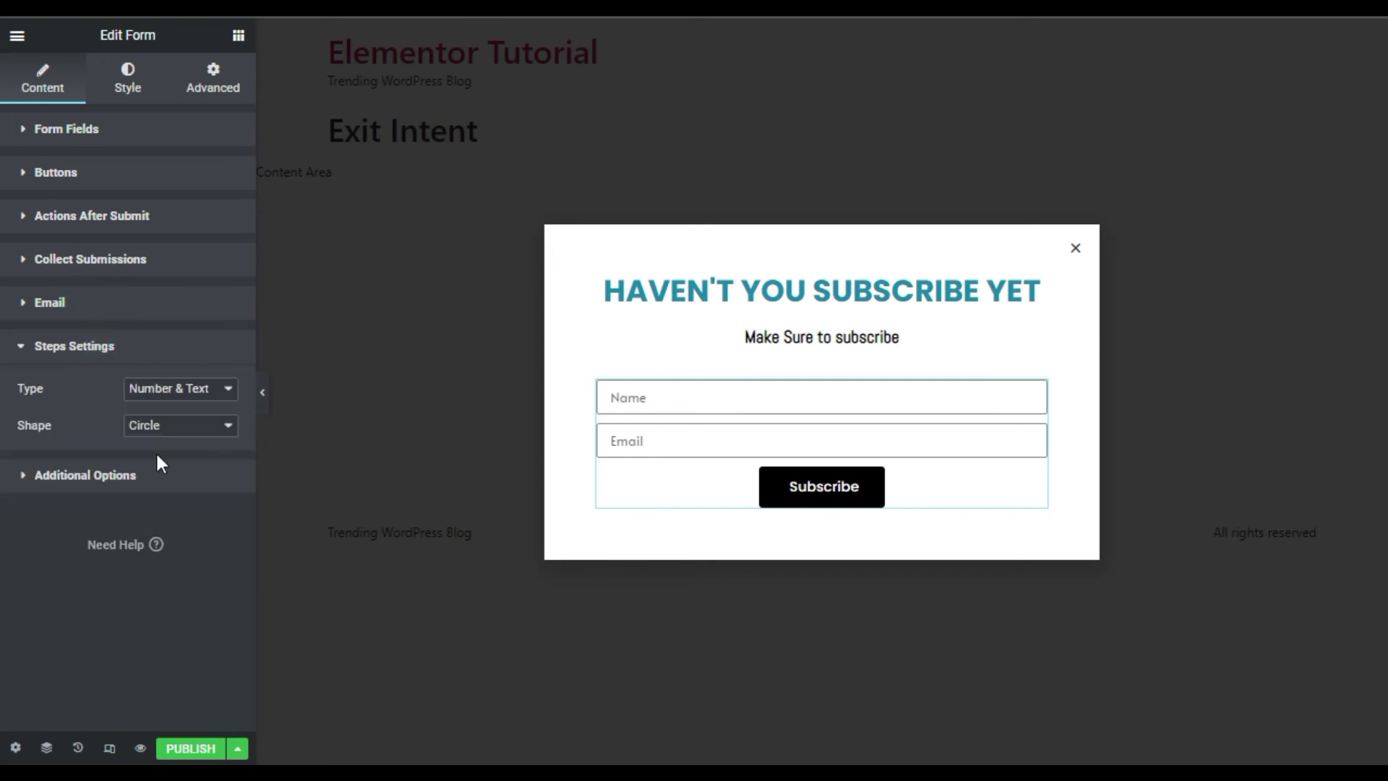
# Bring up the Field styling options in the form's Style tab
pyautogui.click(127, 76)
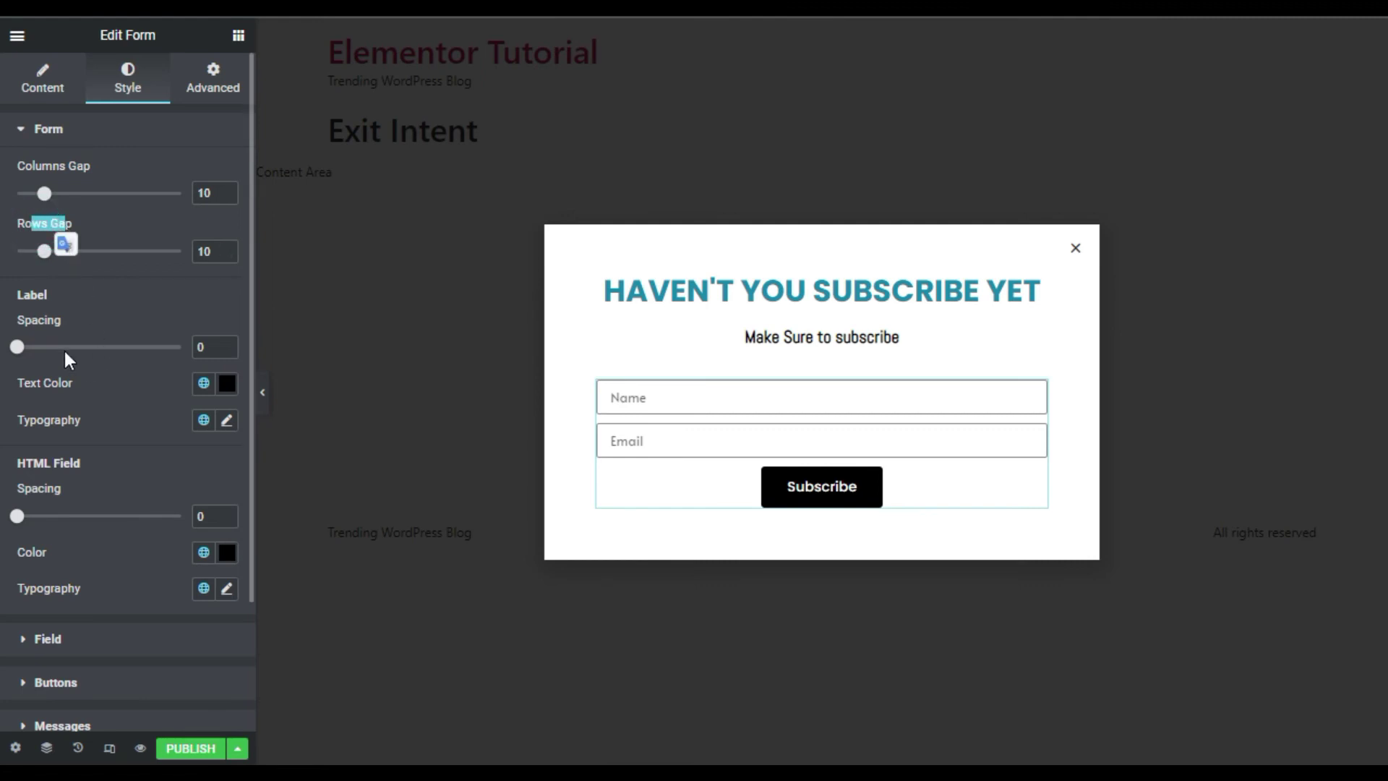
pyautogui.scroll(-2, 70, 327)
pyautogui.click(141, 523)
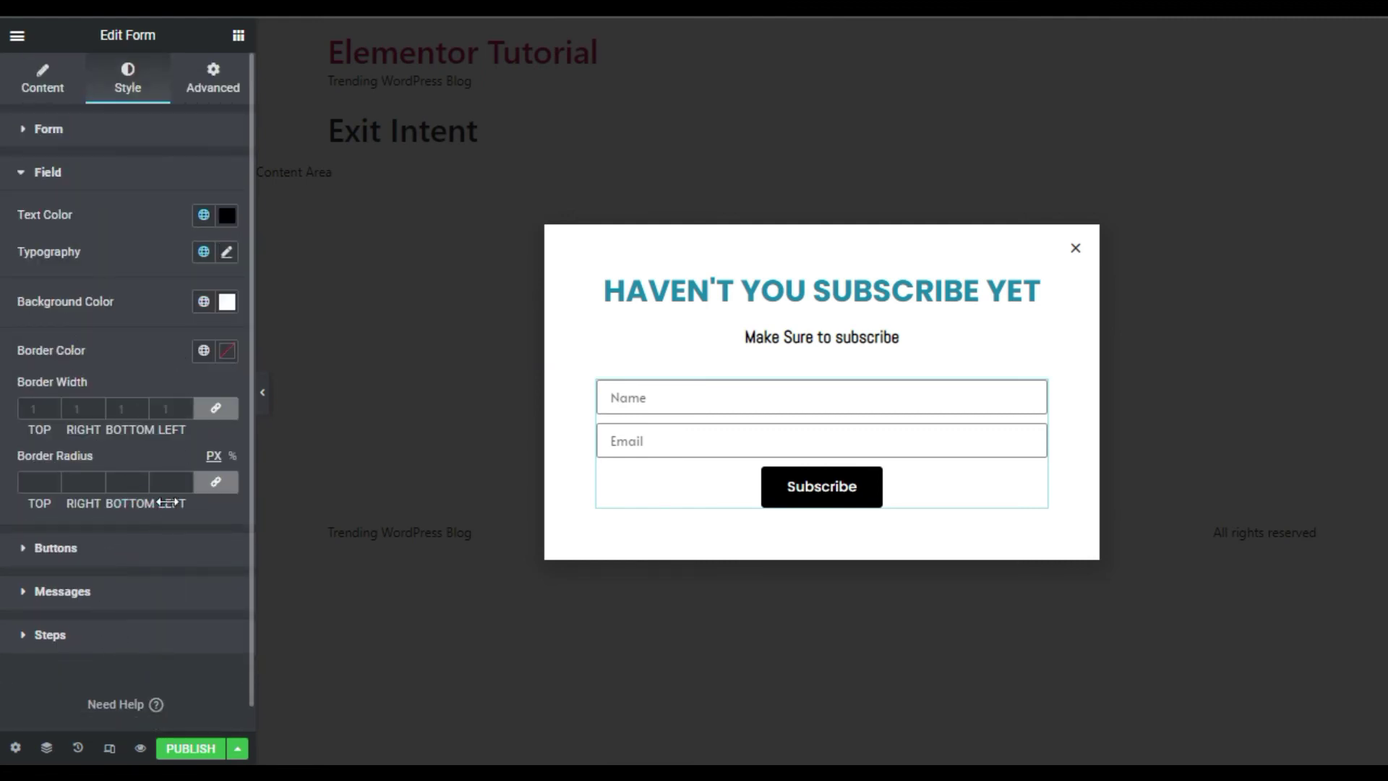
# Set the popup to display on the Entire Site, triggered On Page Exit Intent
pyautogui.click(213, 750)
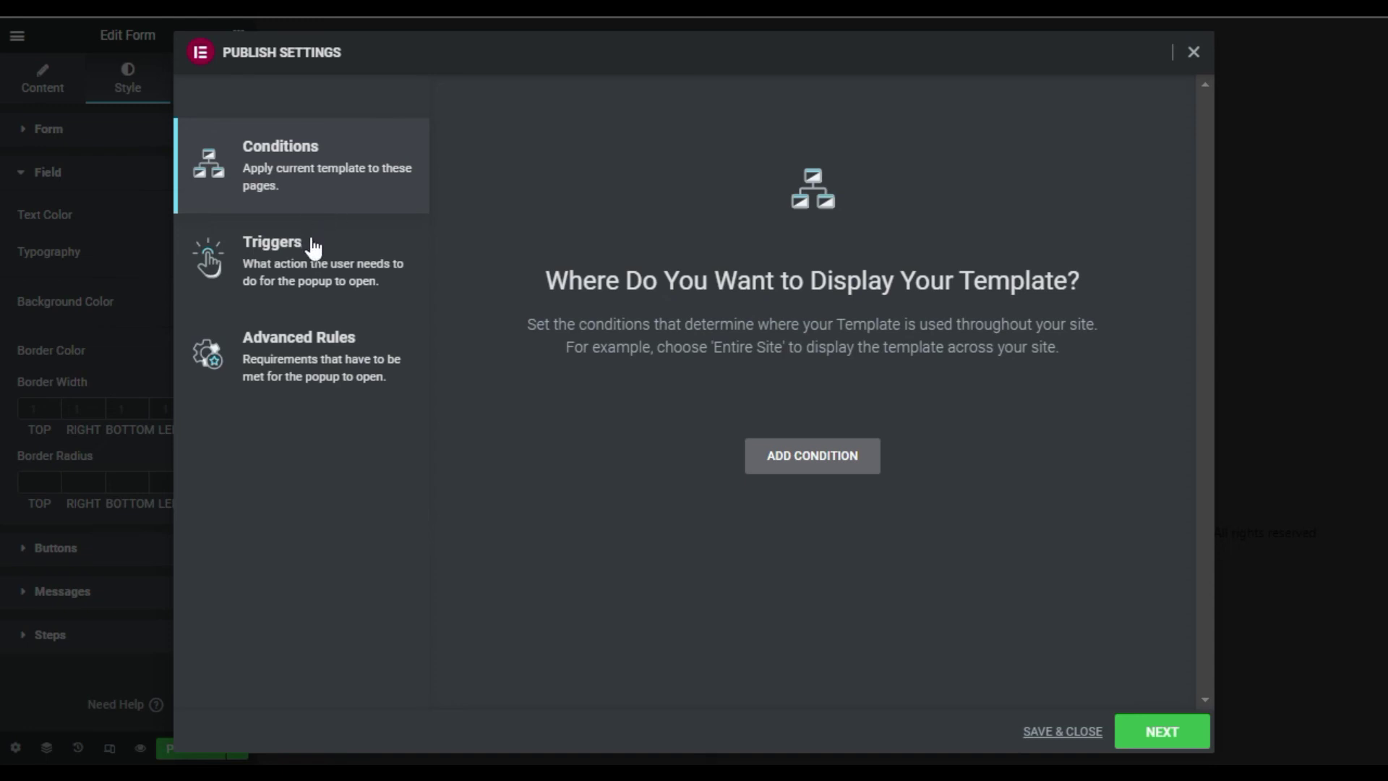
pyautogui.click(804, 457)
pyautogui.click(810, 423)
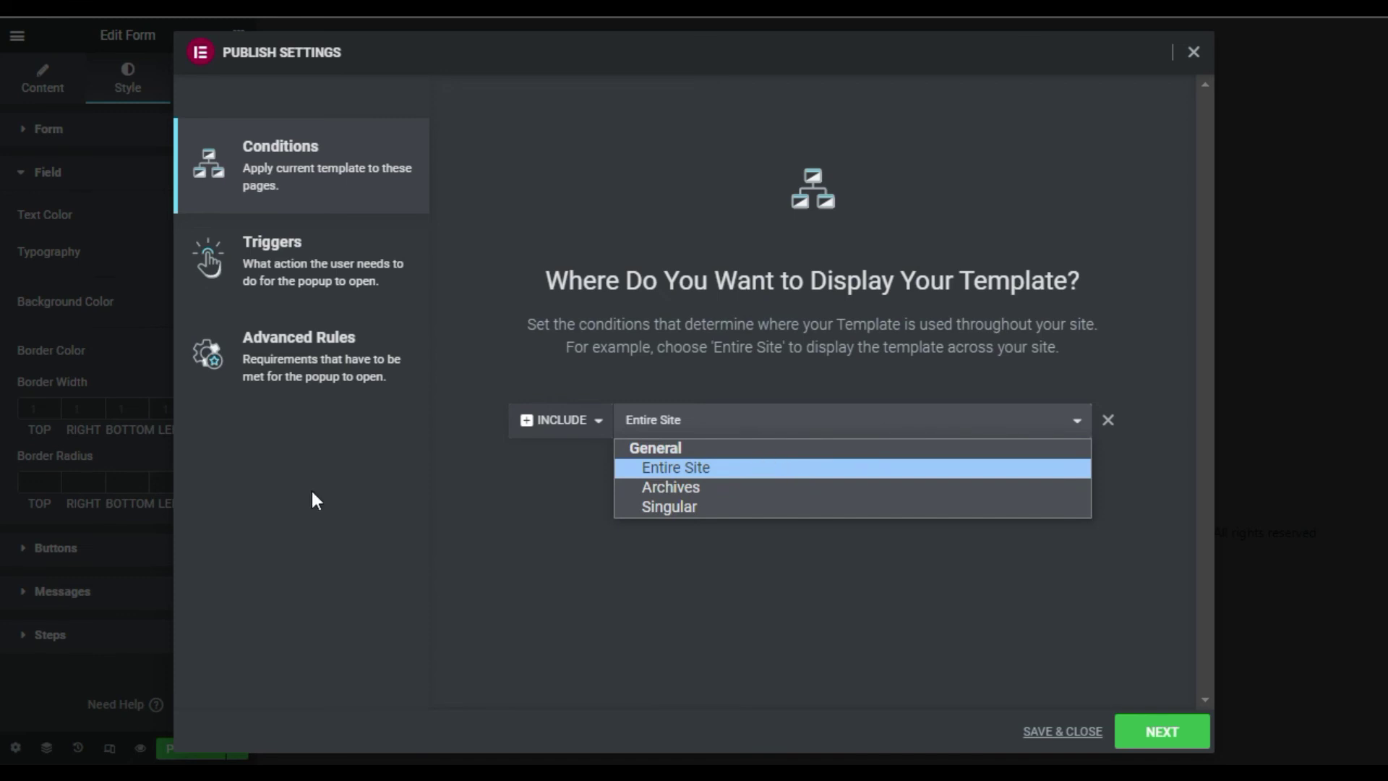
pyautogui.click(527, 477)
pyautogui.click(350, 269)
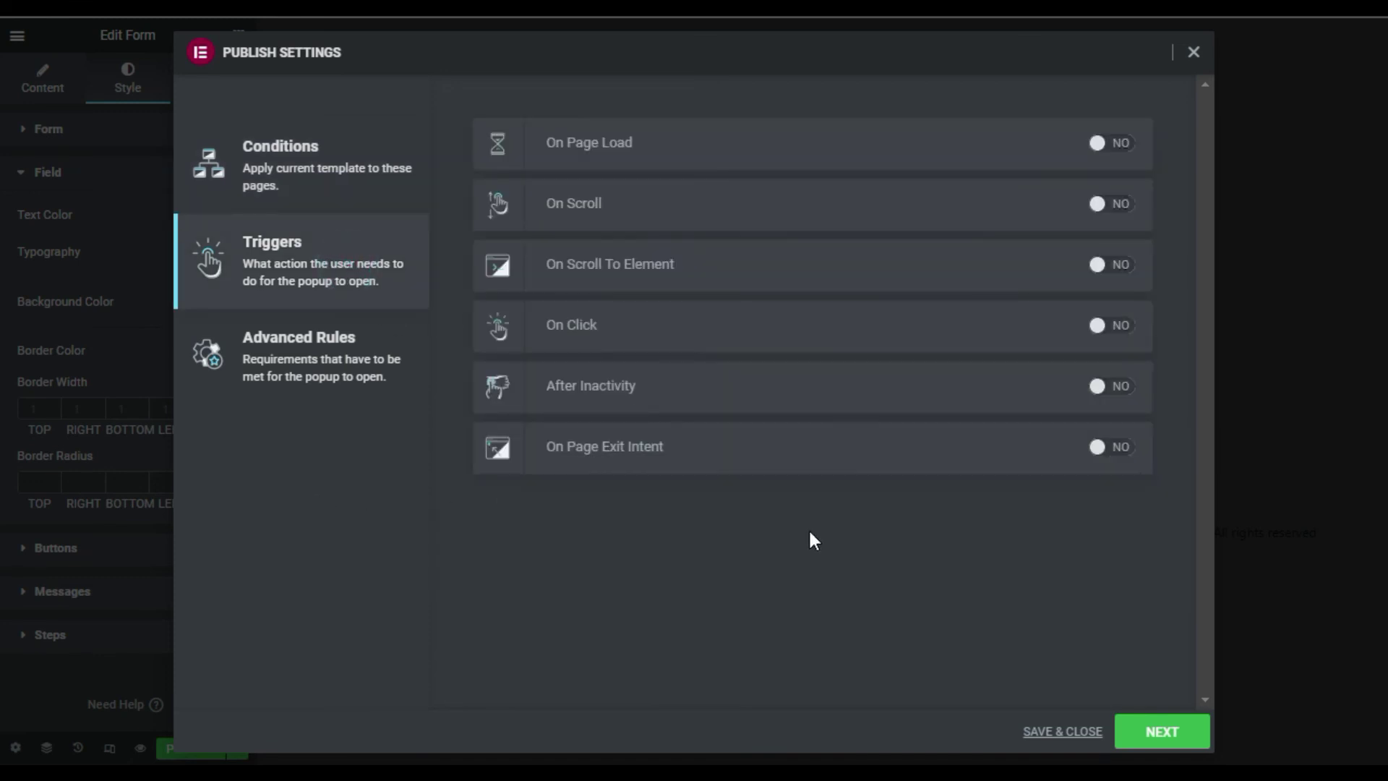
pyautogui.click(543, 444)
pyautogui.click(1125, 449)
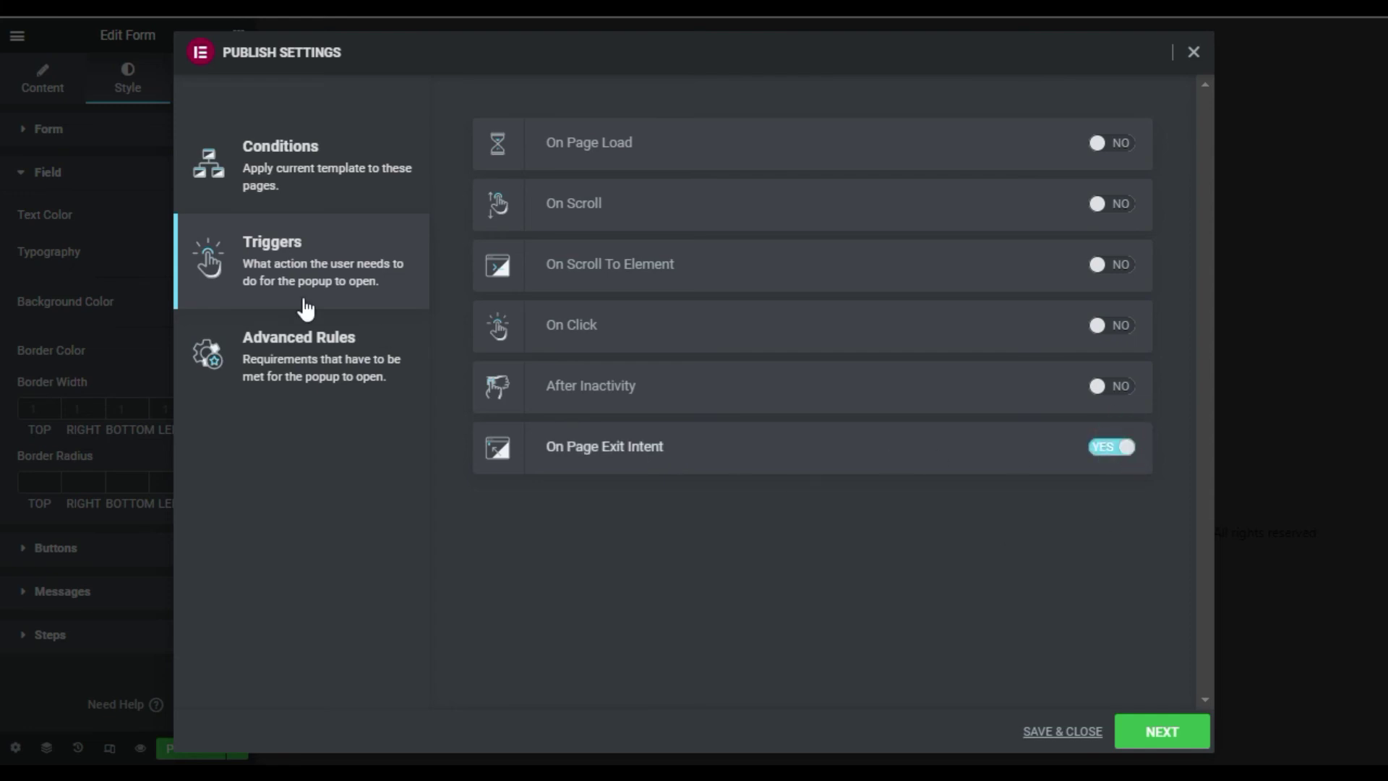
# Show the popup on desktop, tablet, mobile and all browsers, then save and close
pyautogui.click(284, 356)
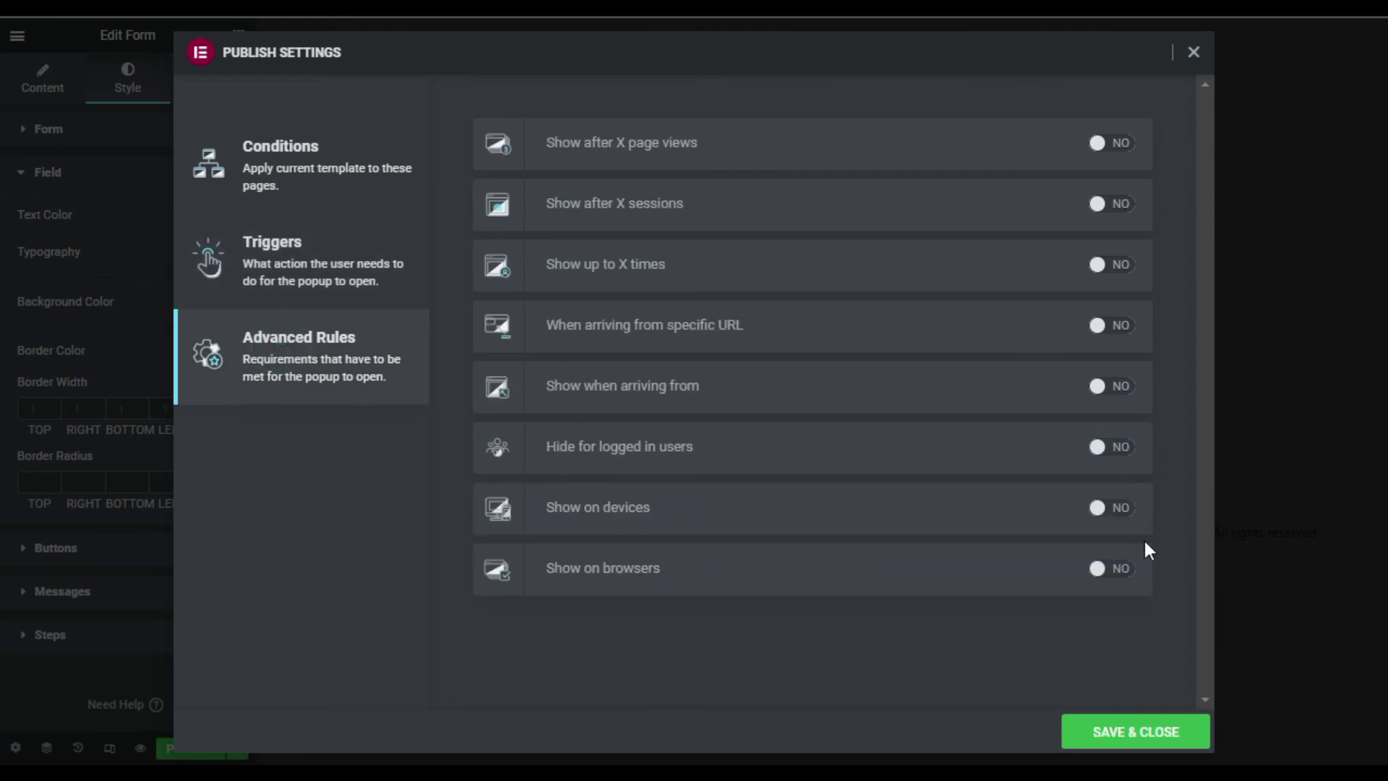
pyautogui.click(1104, 507)
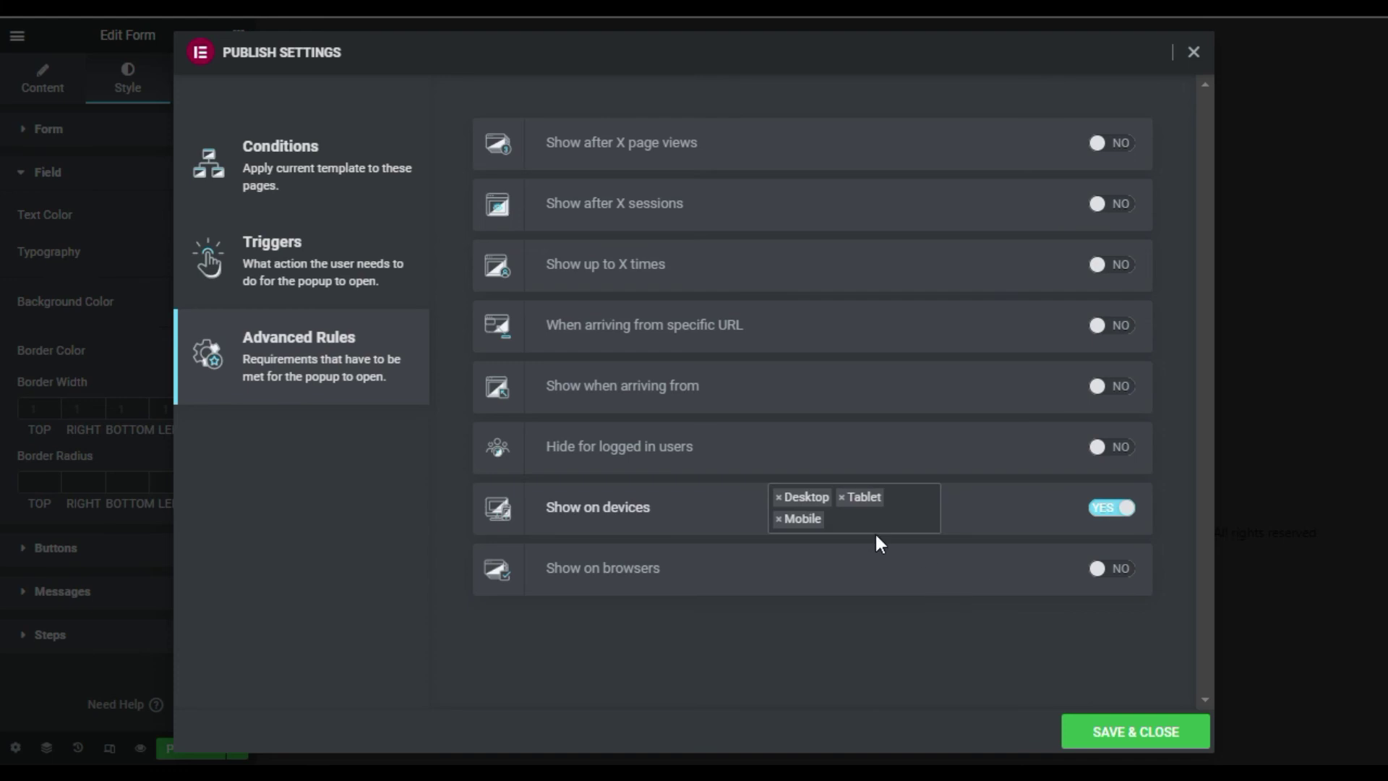
pyautogui.click(1104, 571)
pyautogui.click(816, 568)
pyautogui.click(817, 590)
pyautogui.click(1153, 733)
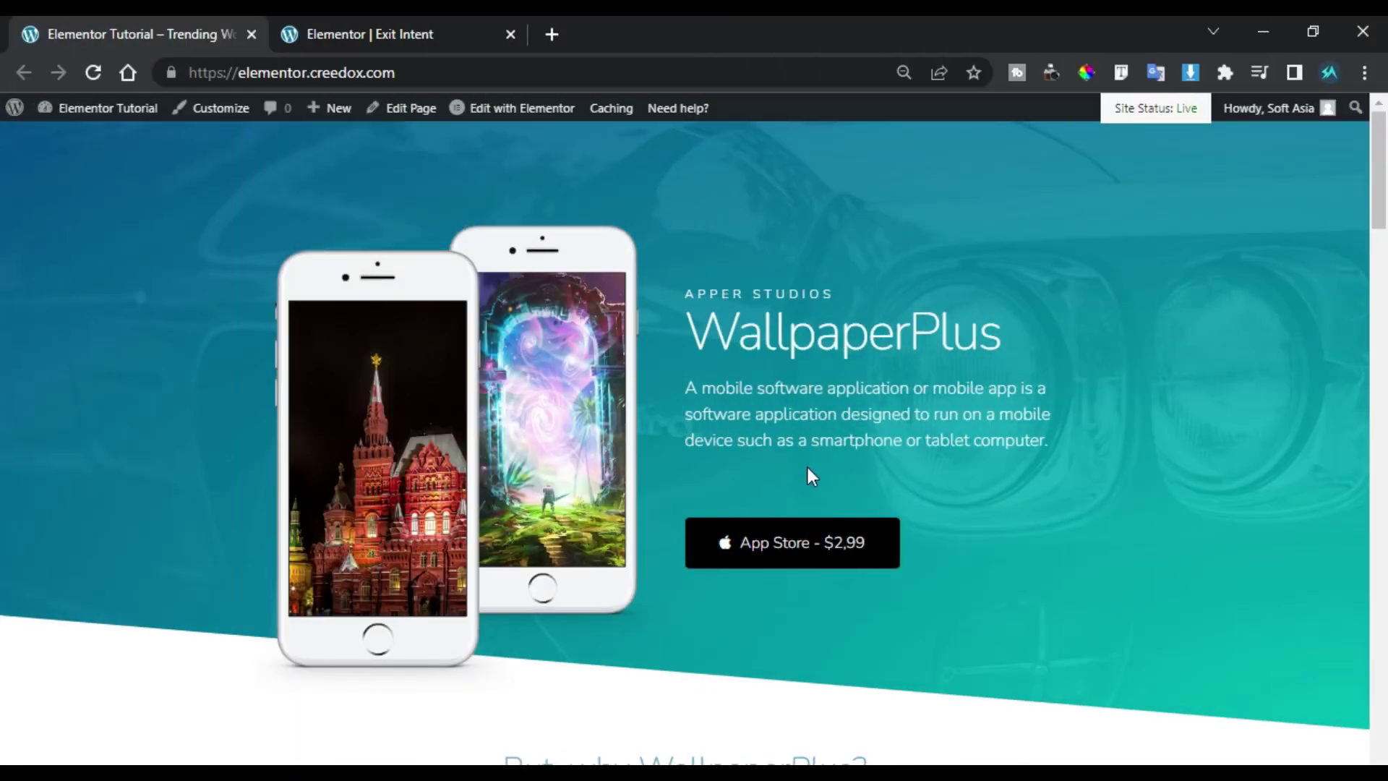
# Trigger the HAVEN'T YOU SUBSCRIBE YET popup on the live homepage and try its Name and Email fields
pyautogui.moveTo(227, 29)
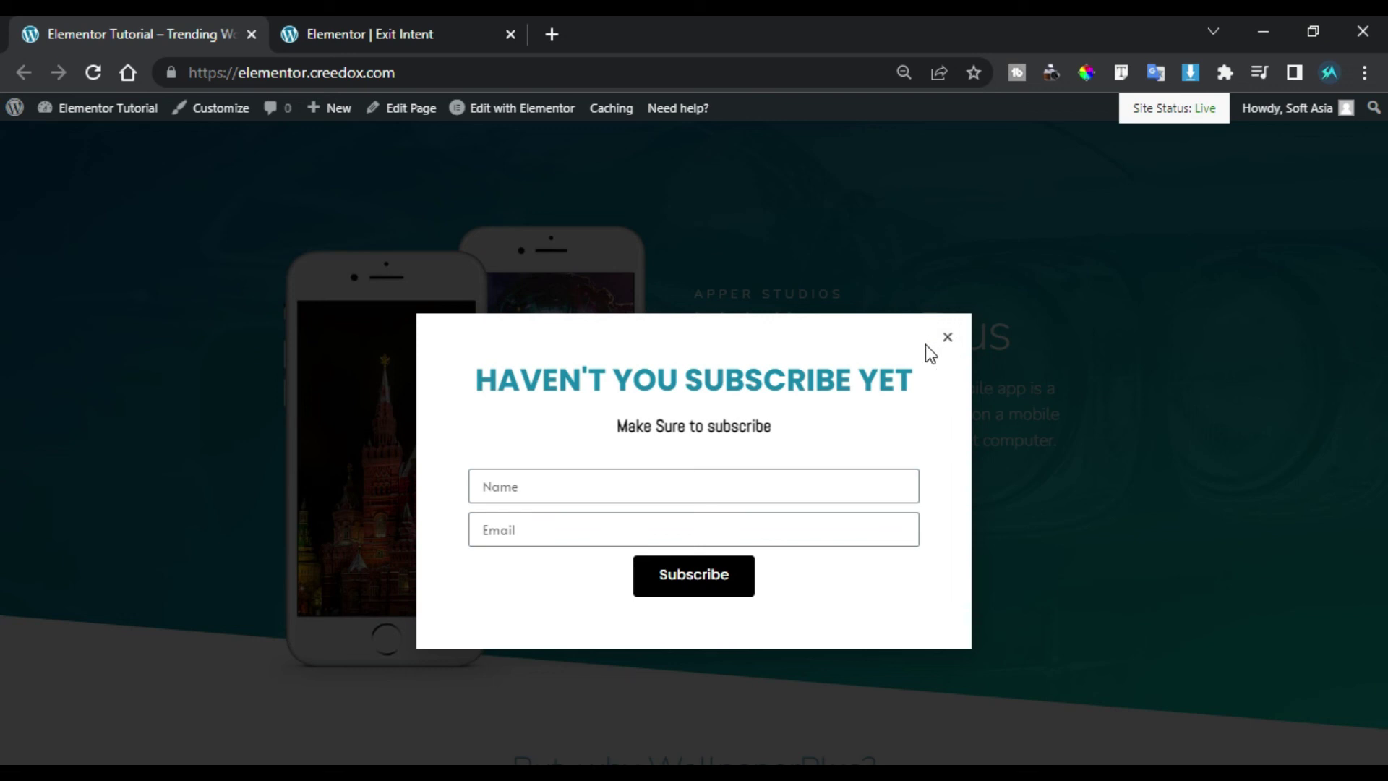
pyautogui.click(565, 484)
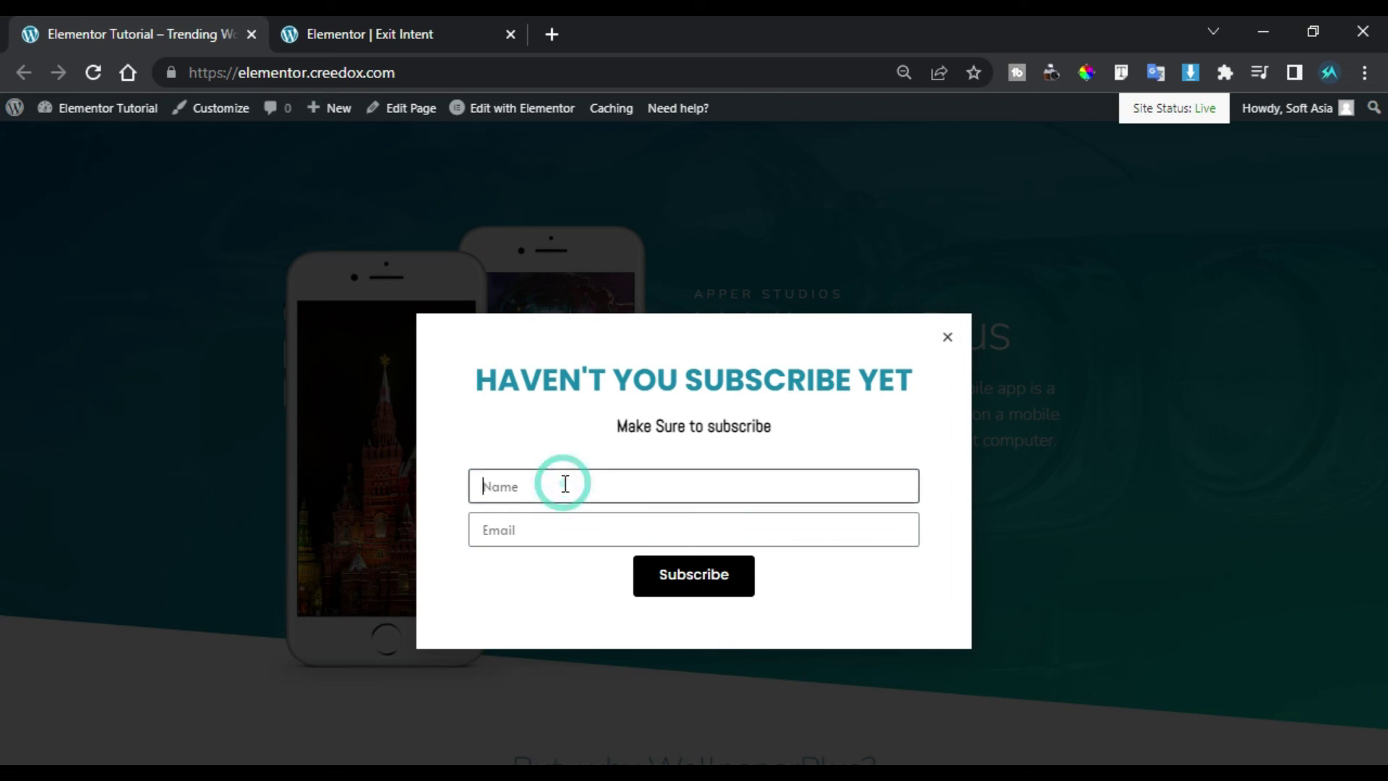
pyautogui.click(576, 522)
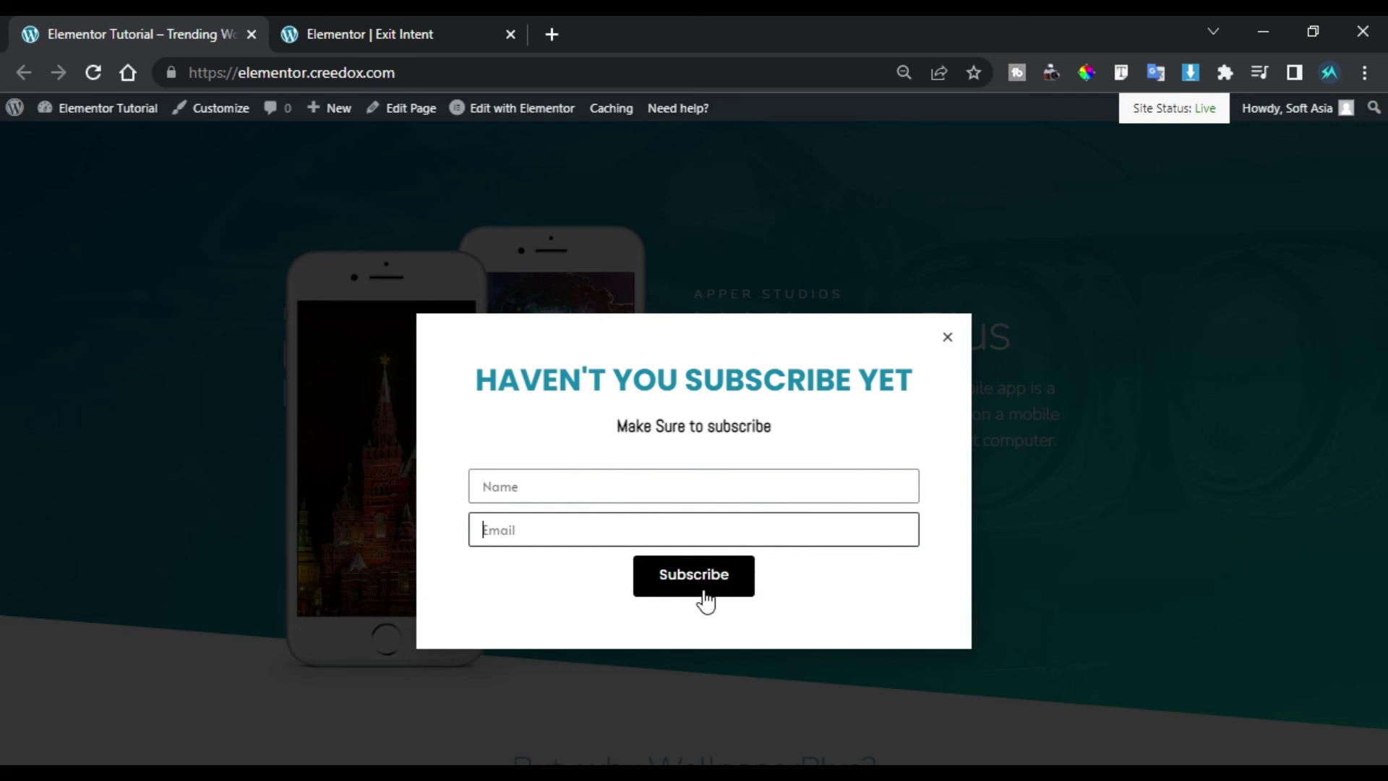
pyautogui.click(1215, 519)
pyautogui.click(917, 272)
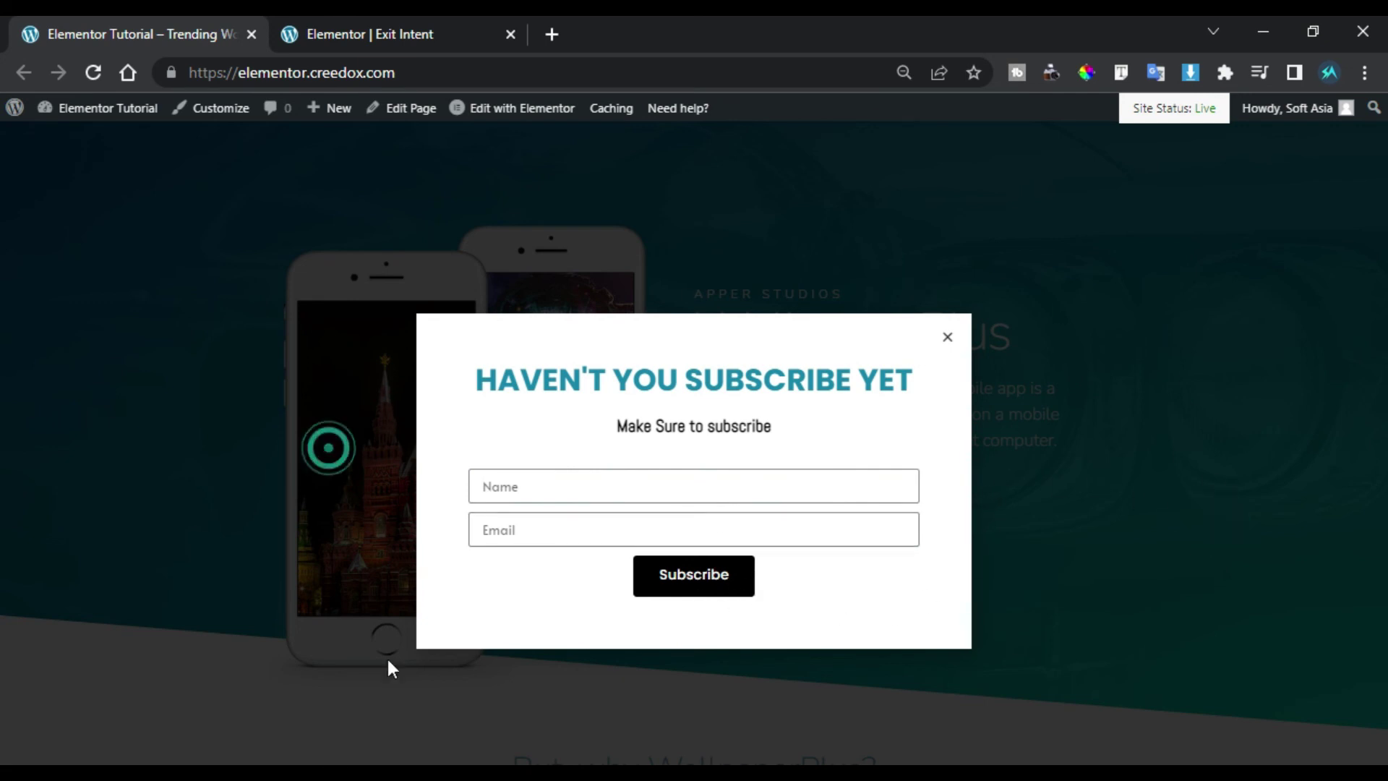